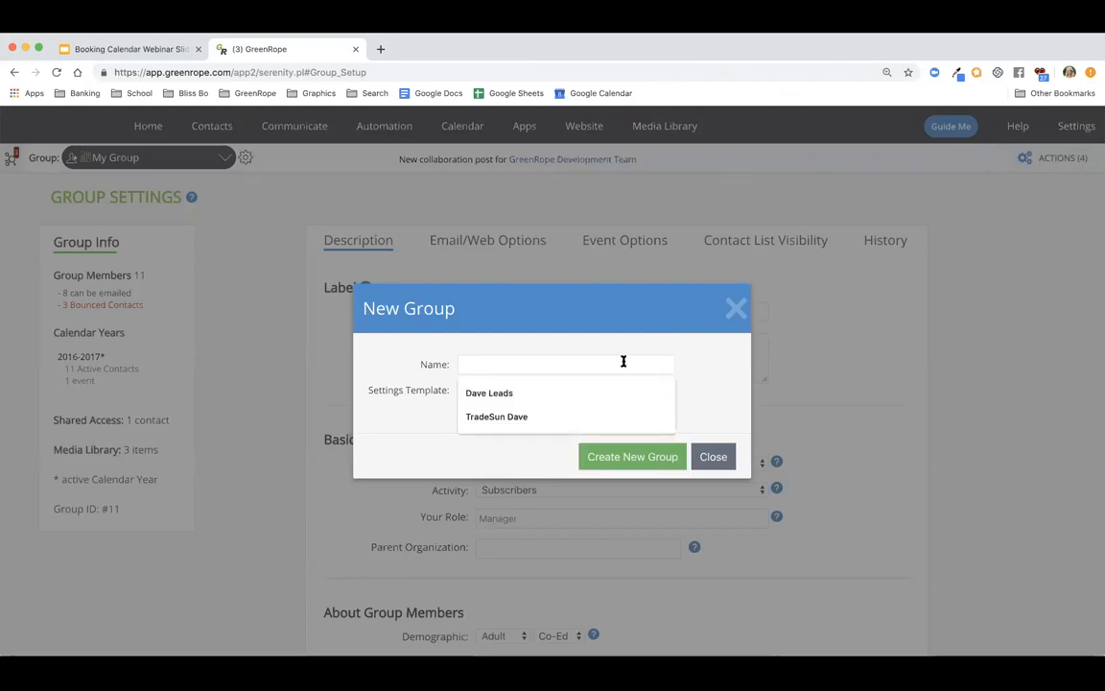
- Create a new group named Booking Calendar, built from scratch without a settings template
text(Booking Calendar)
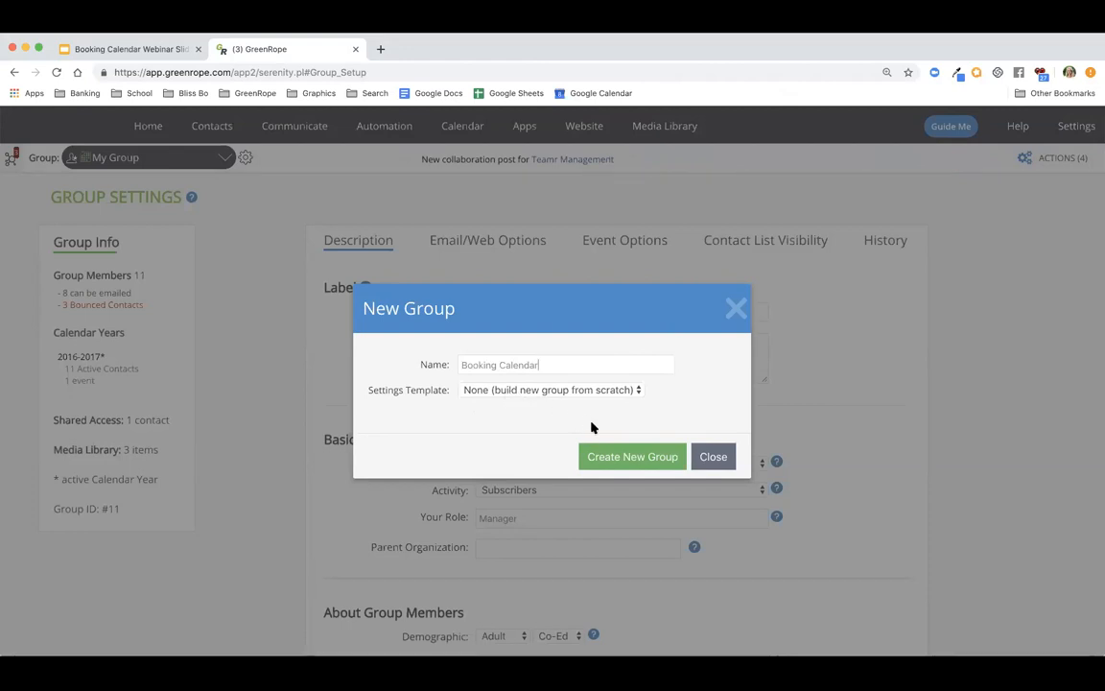
click(602, 451)
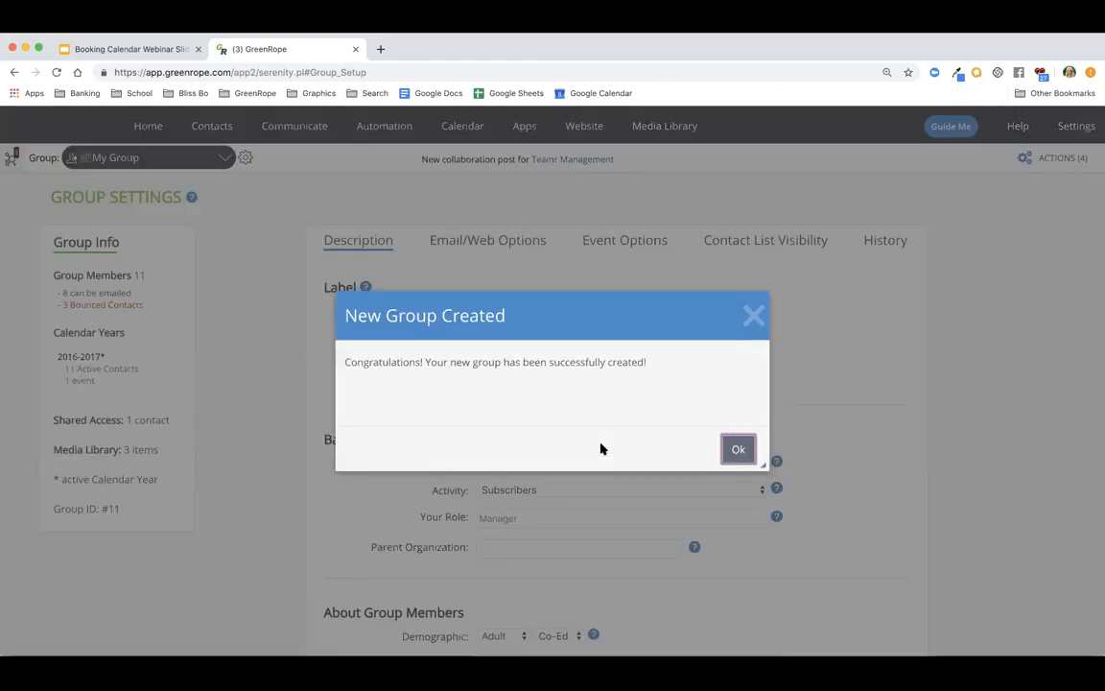
click(737, 450)
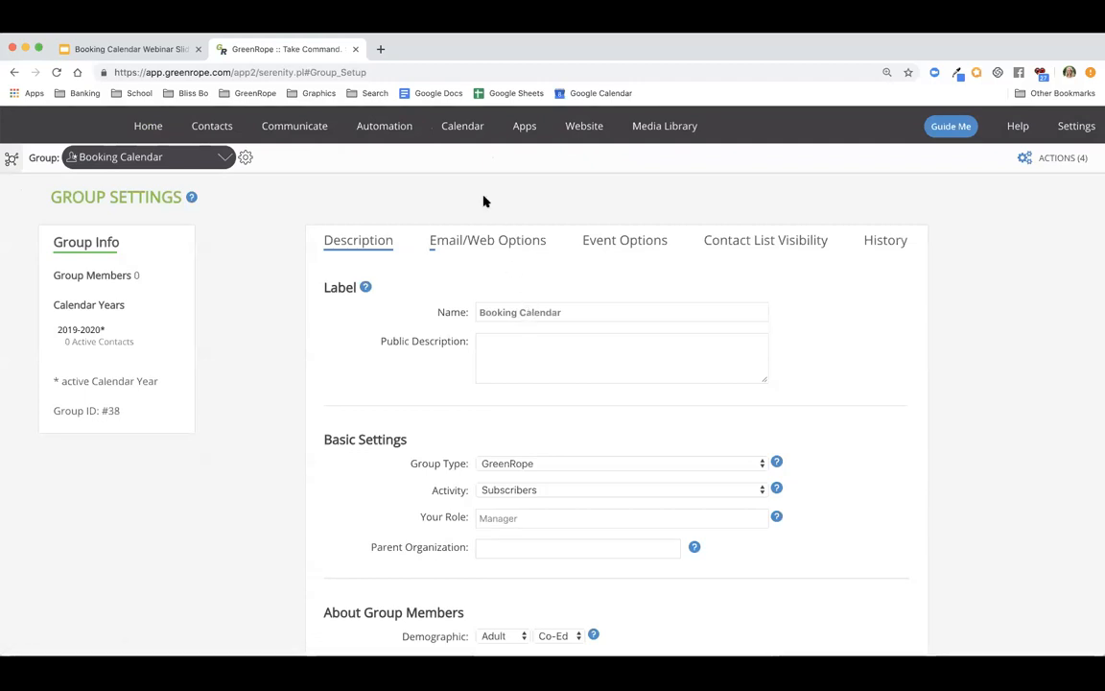
- Open the calendar settings for the Booking Calendar group and rename its calendar year Booking Calendar
mouse_move(461, 129)
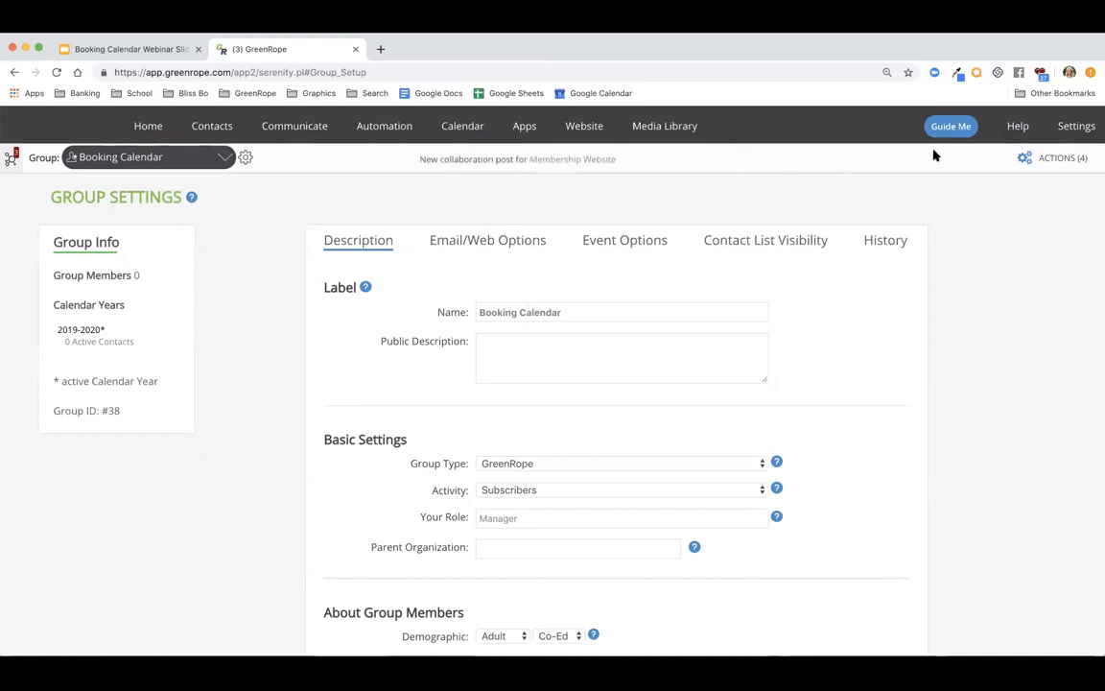
mouse_move(1057, 124)
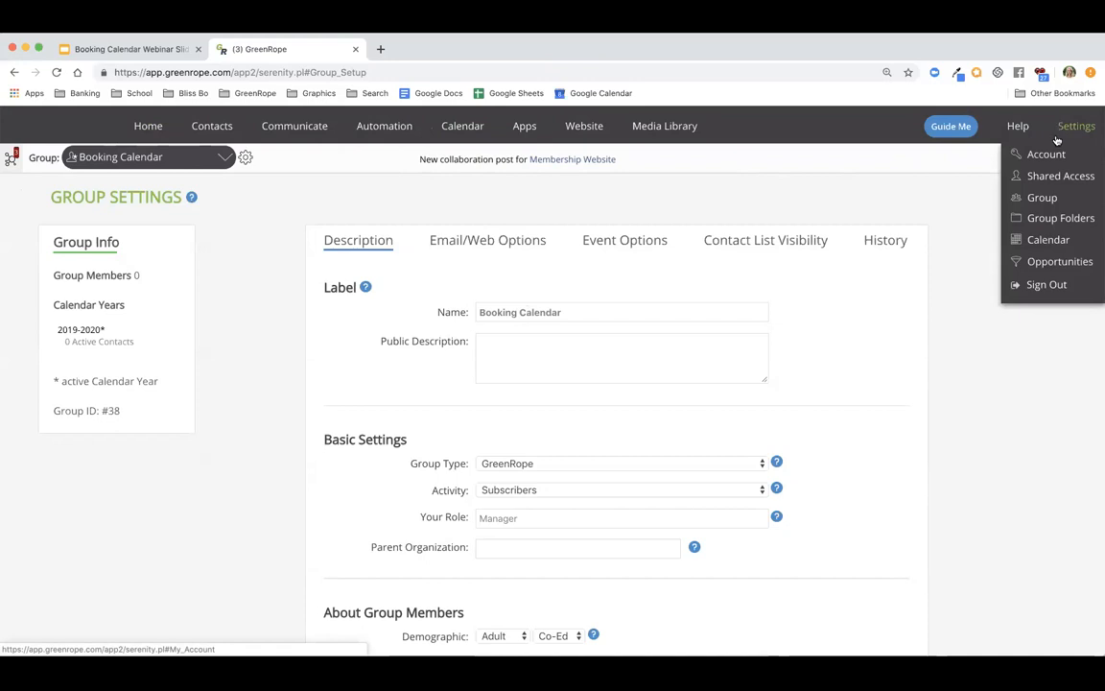
click(1071, 240)
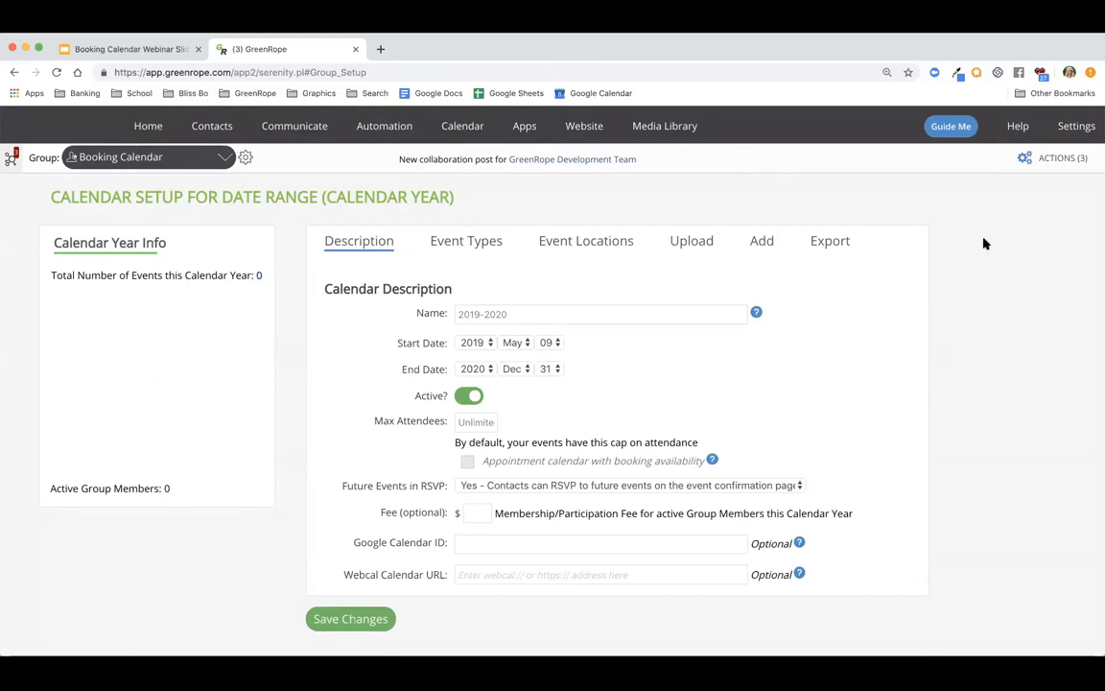
double_click(610, 315)
triple_click(610, 315)
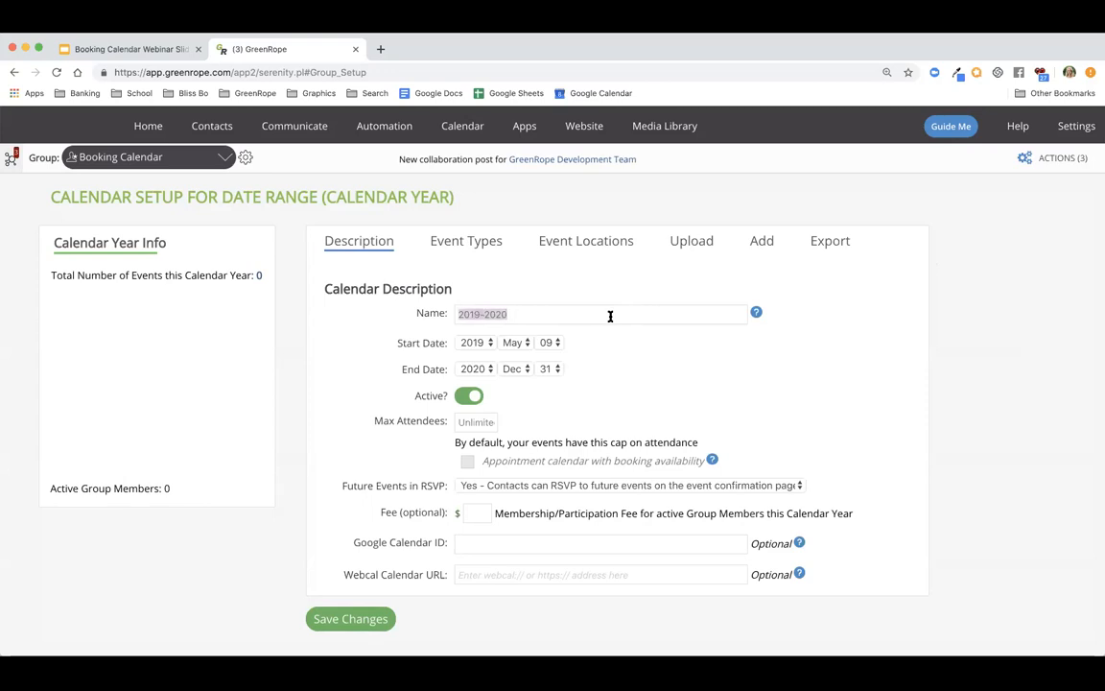
text(B)
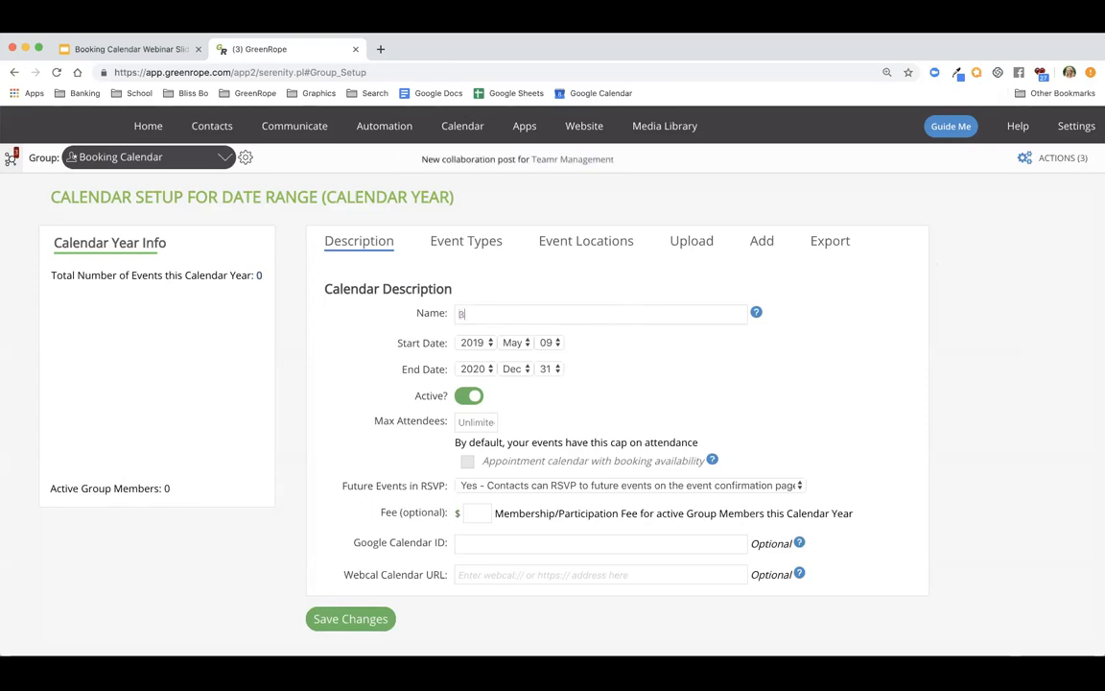
text(ooking Calendar)
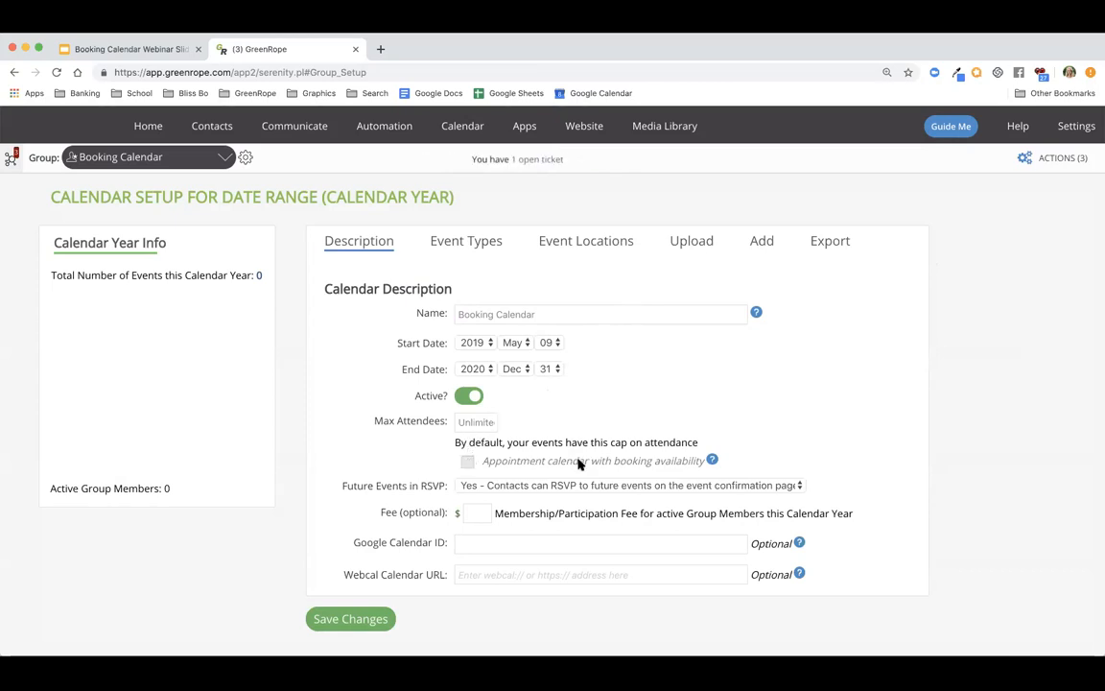
- Enable the appointment calendar with booking availability for max 1 attendee, and set the vanity URL ending to demo
click(467, 462)
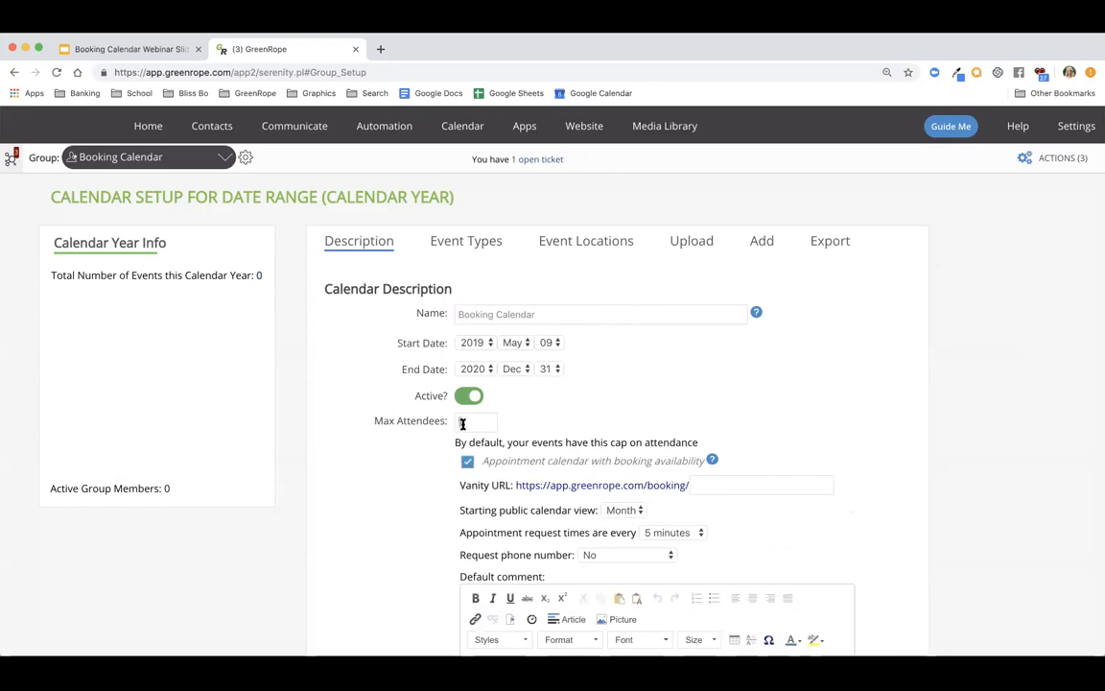
click(480, 423)
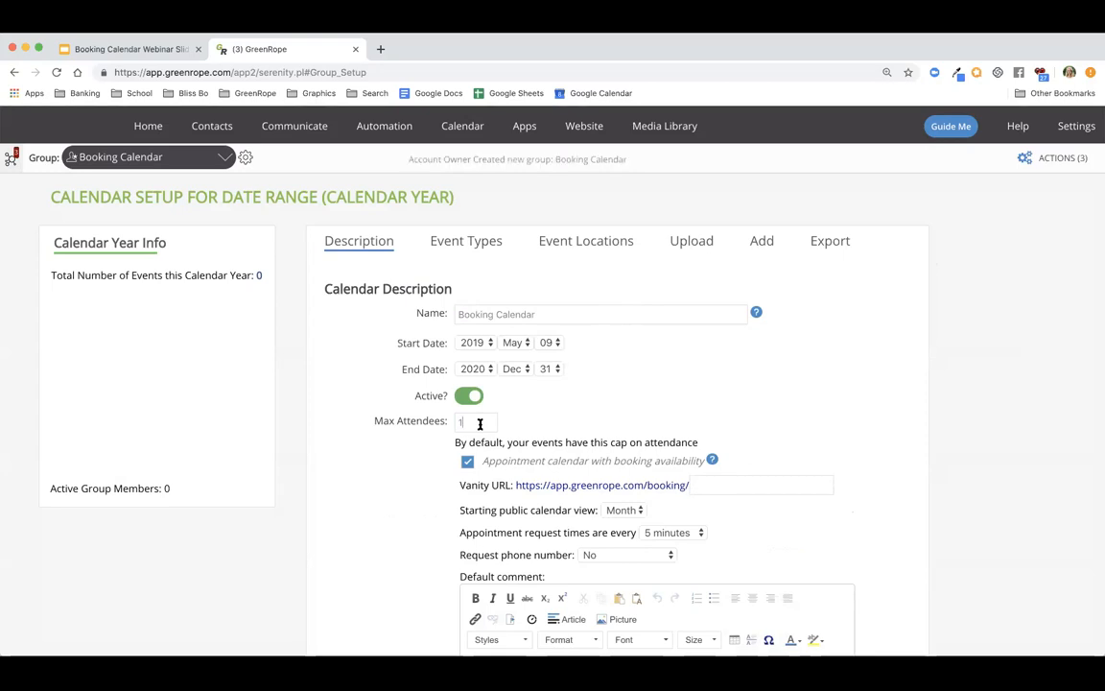
scroll(442, 480, down, 3)
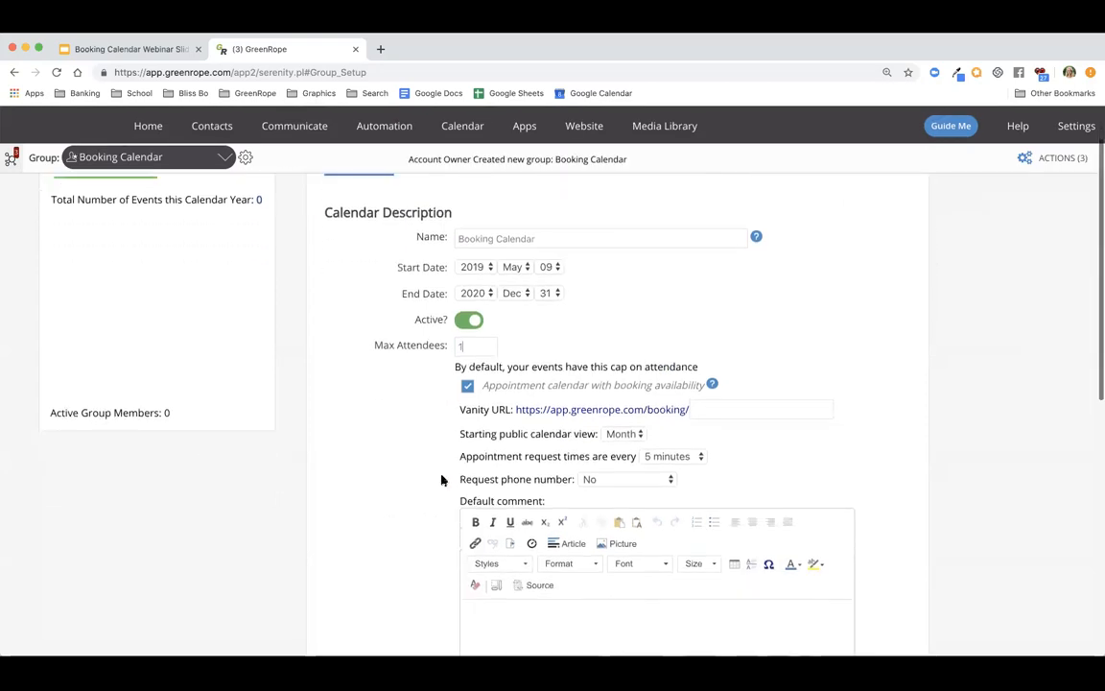
click(724, 388)
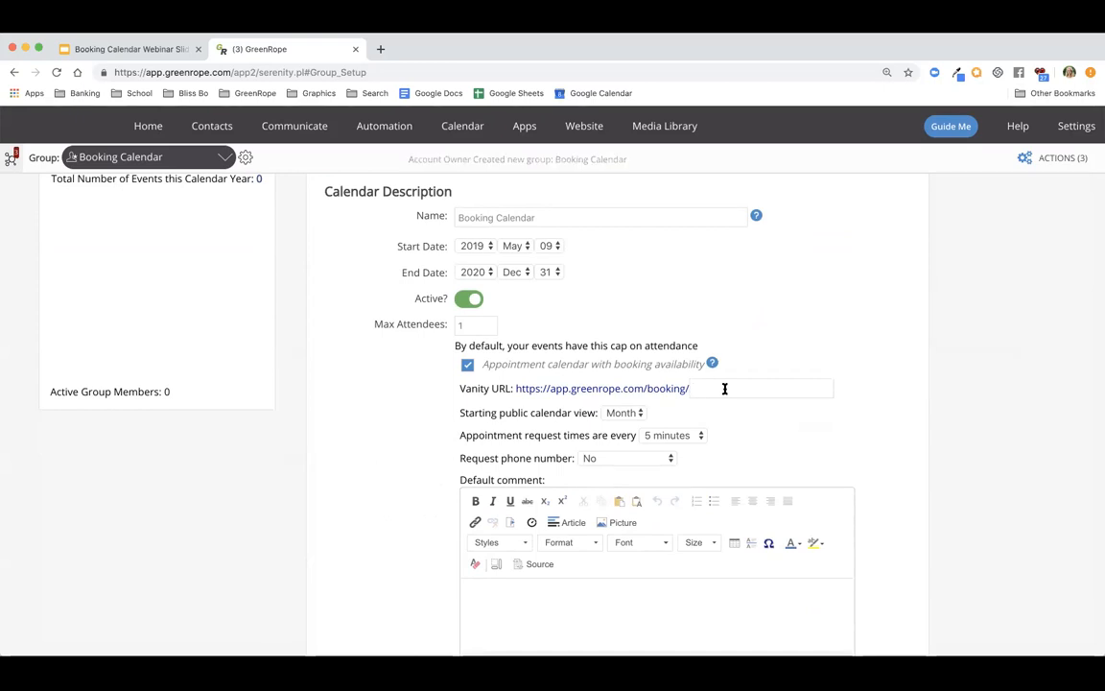
text(demo)
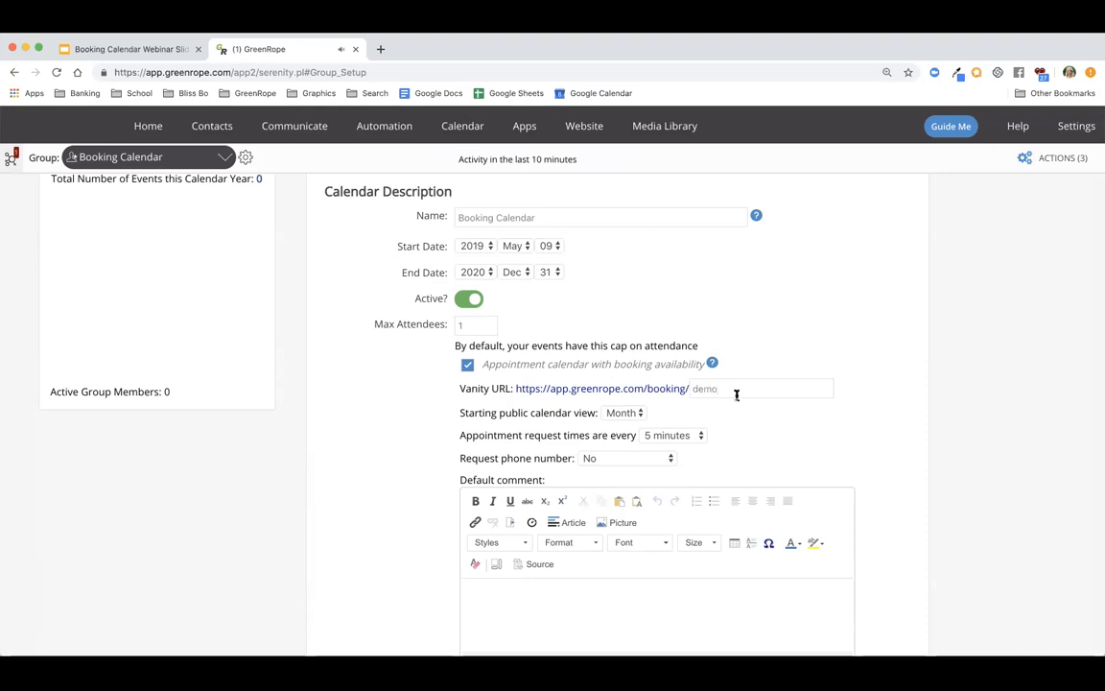
- Set the starting public calendar view to List and the appointment request times to every 15 minutes
click(636, 413)
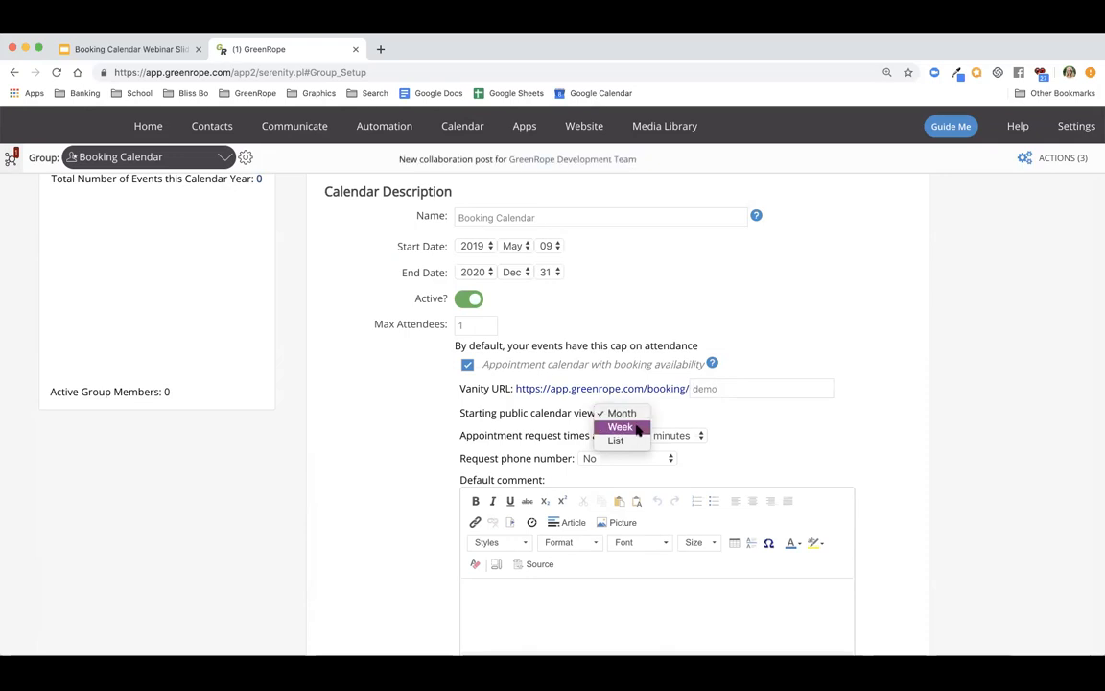
click(634, 440)
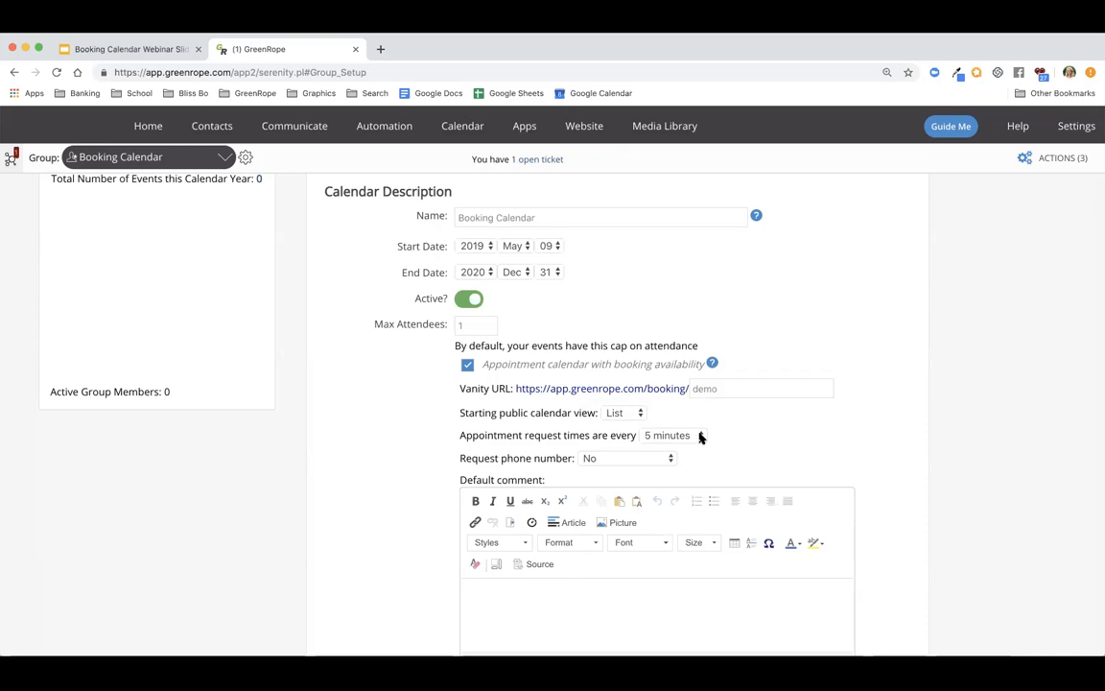
click(701, 437)
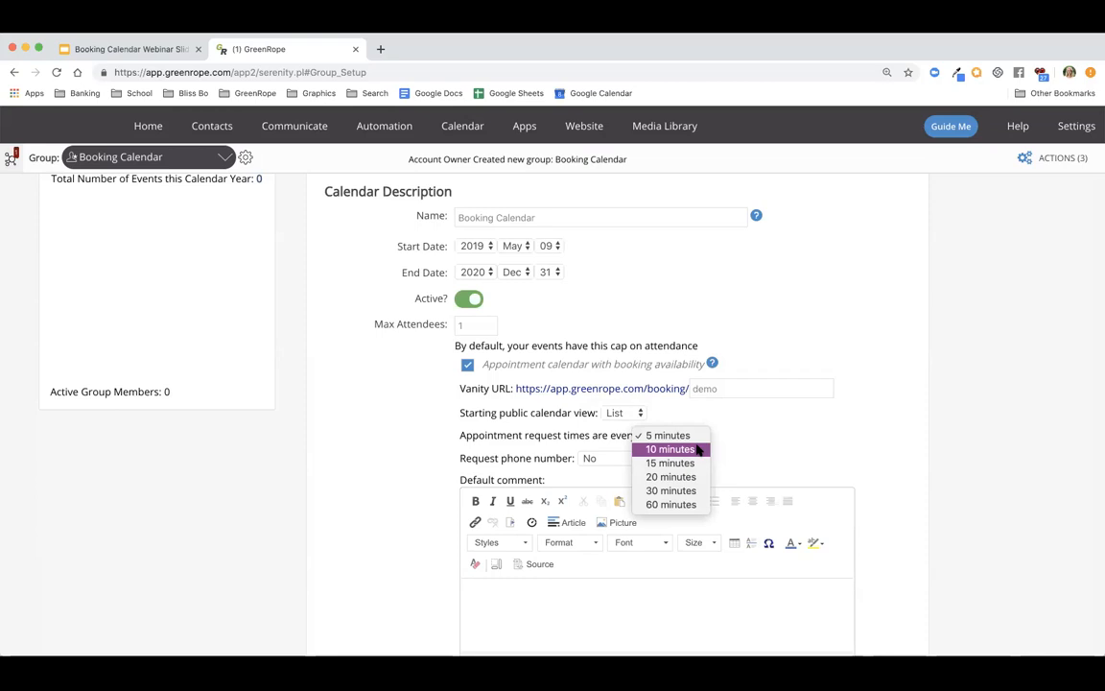
click(697, 463)
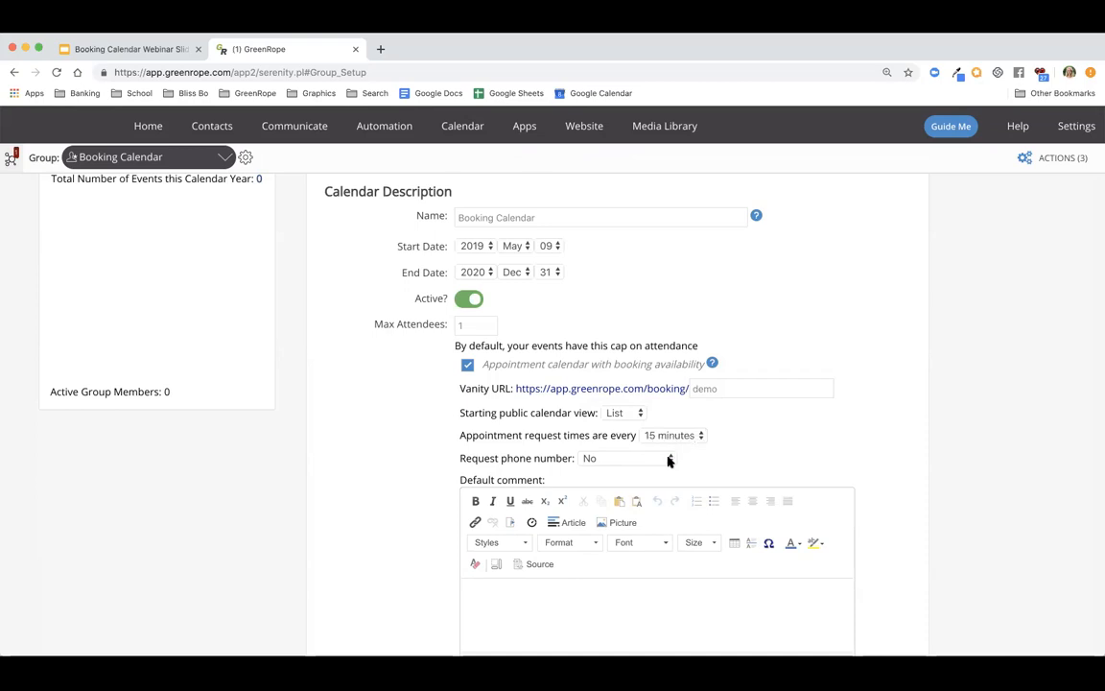
- Review the phone number request options and the editors for the default comment and default description/information
click(667, 460)
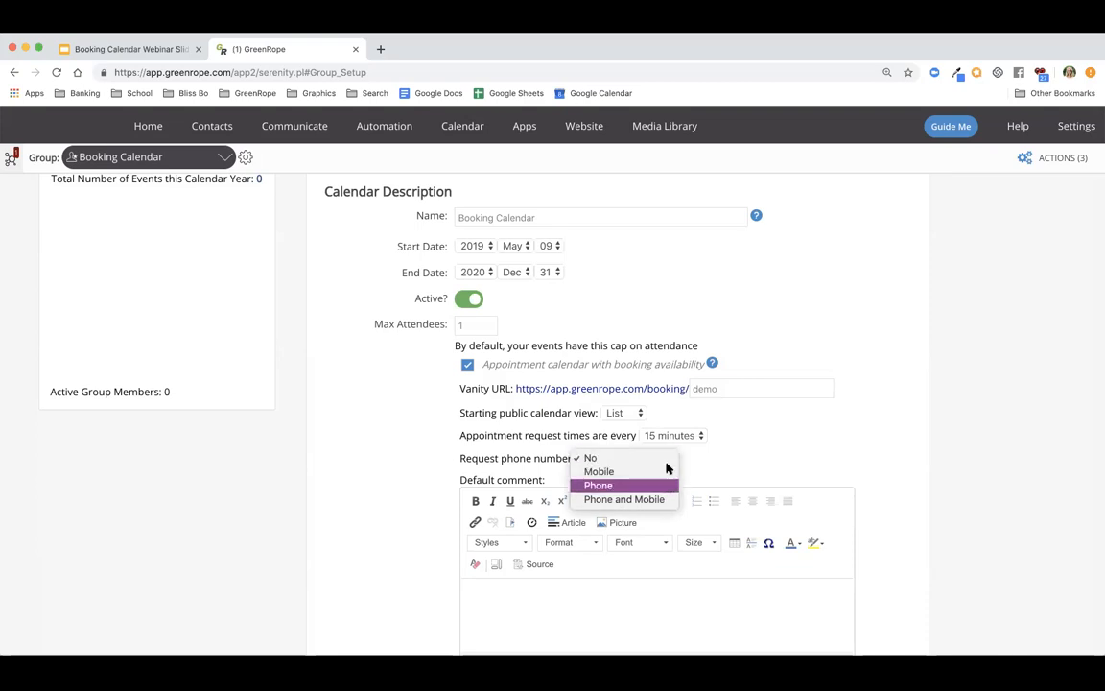
click(699, 468)
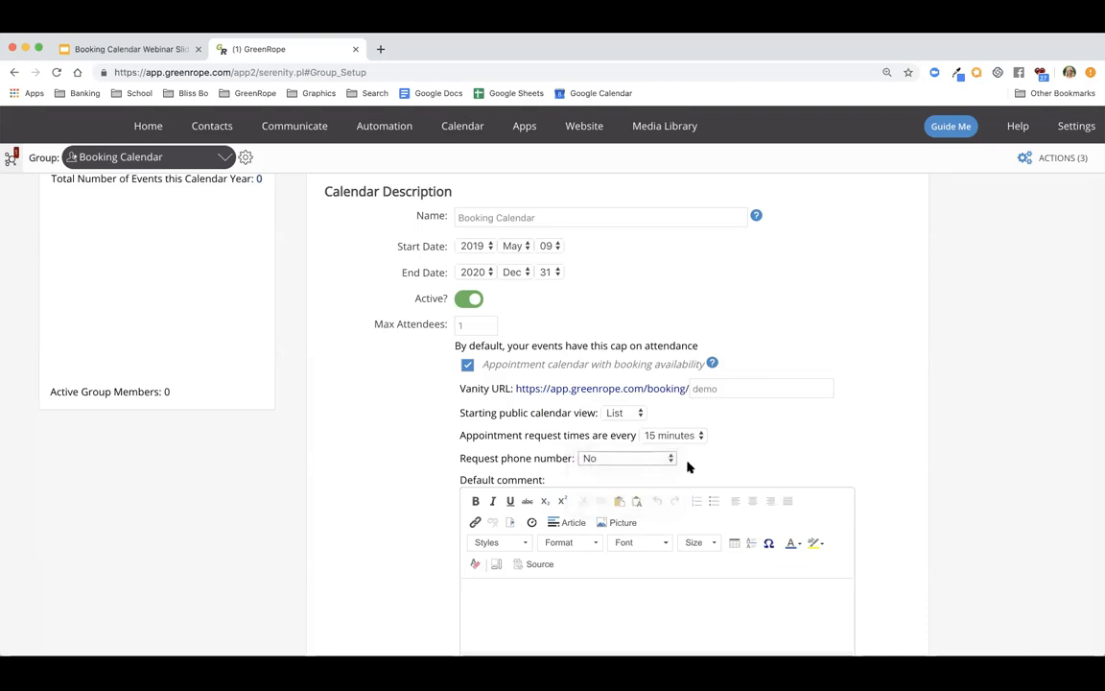
scroll(688, 467, down, 3)
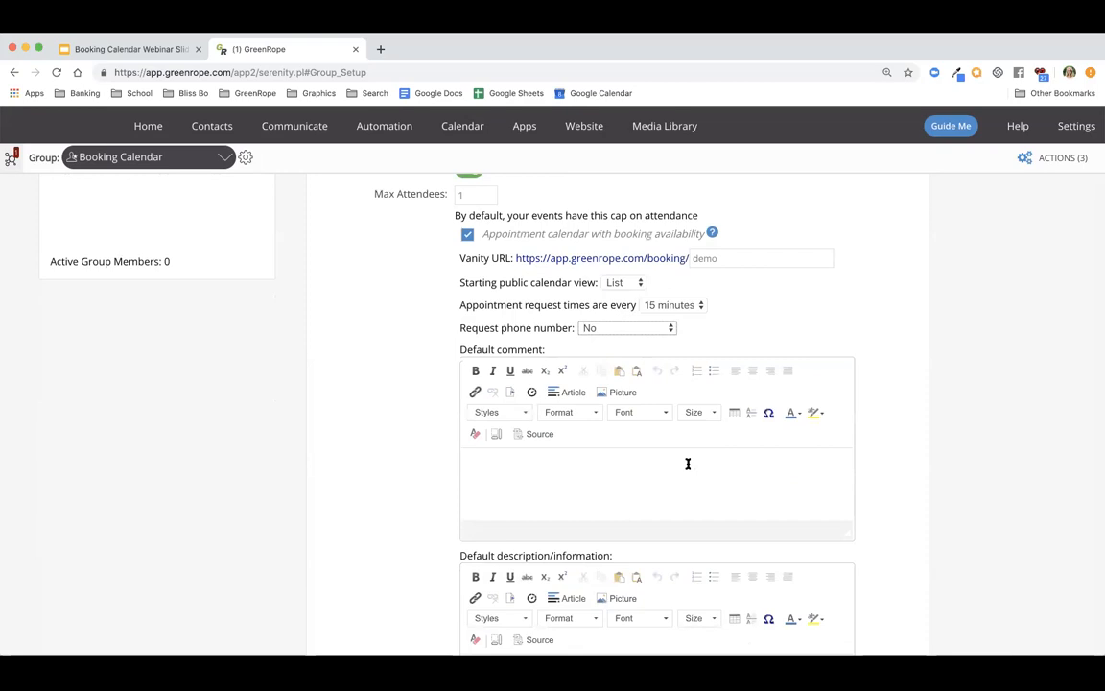
click(688, 463)
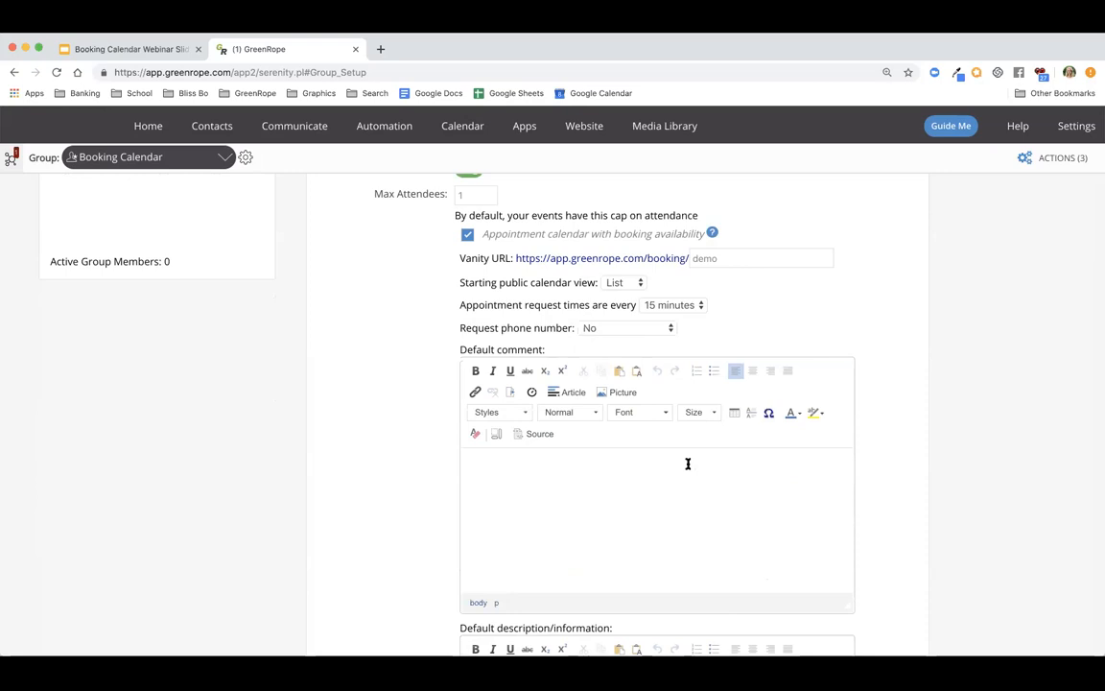
scroll(688, 463, down, 5)
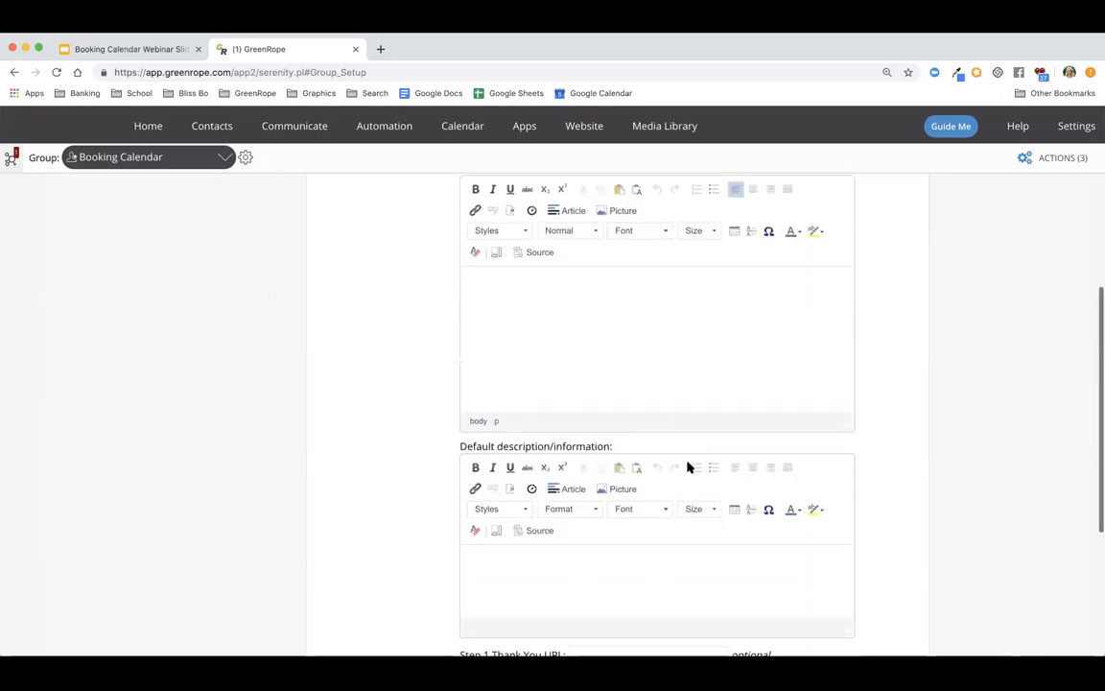
click(680, 480)
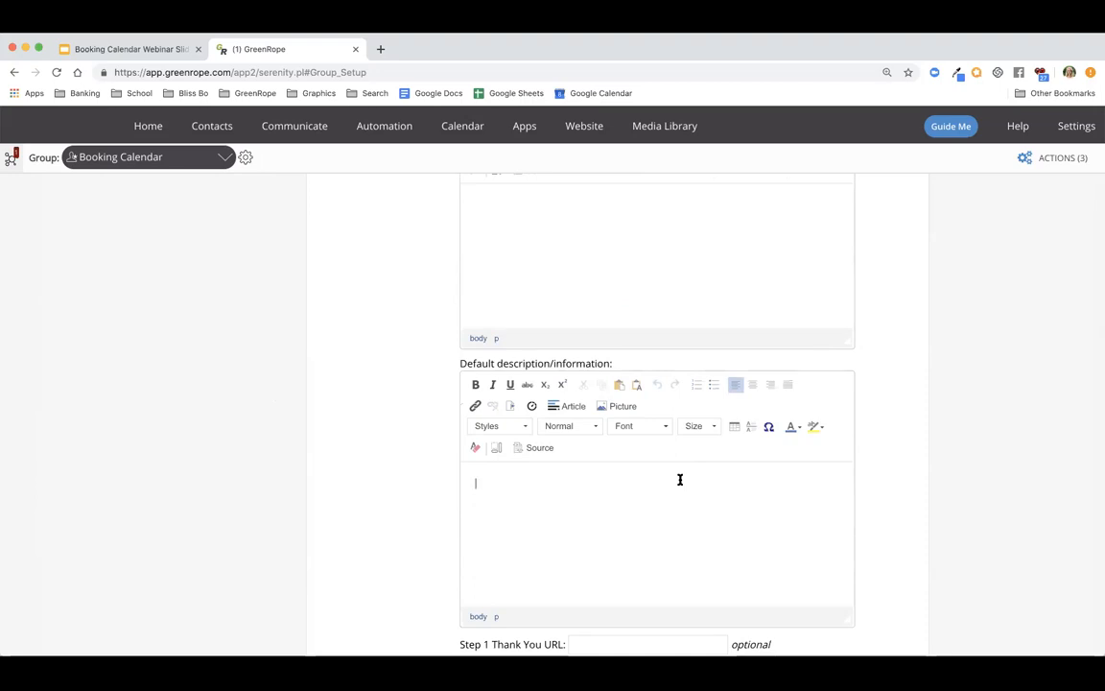
scroll(681, 479, down, 1)
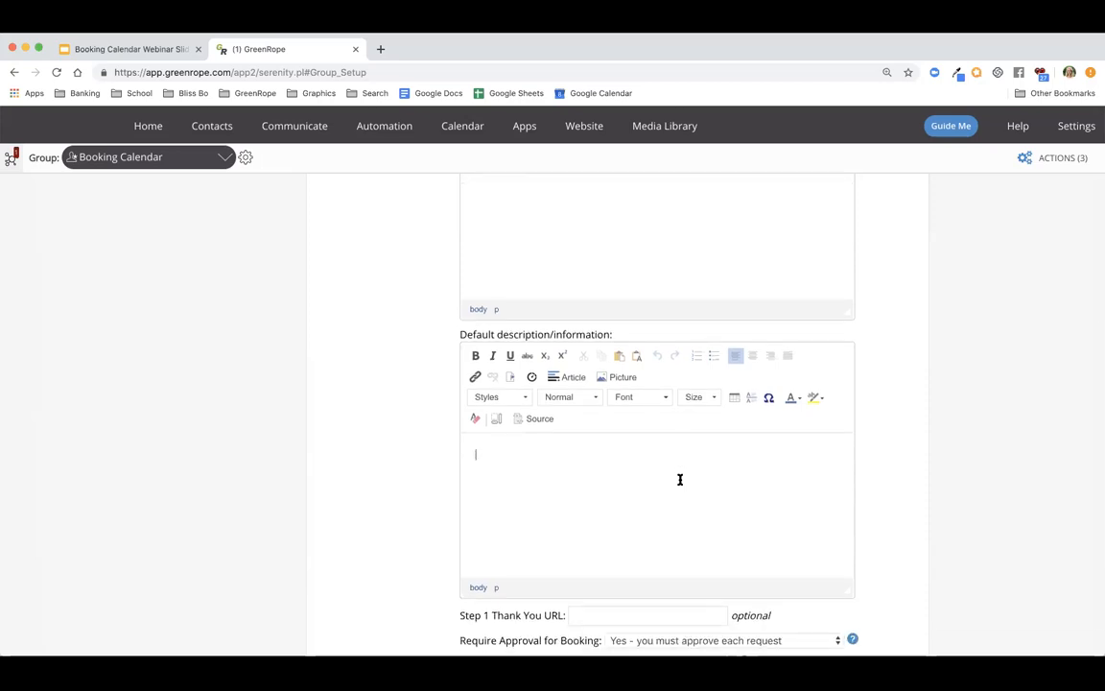
scroll(678, 478, down, 4)
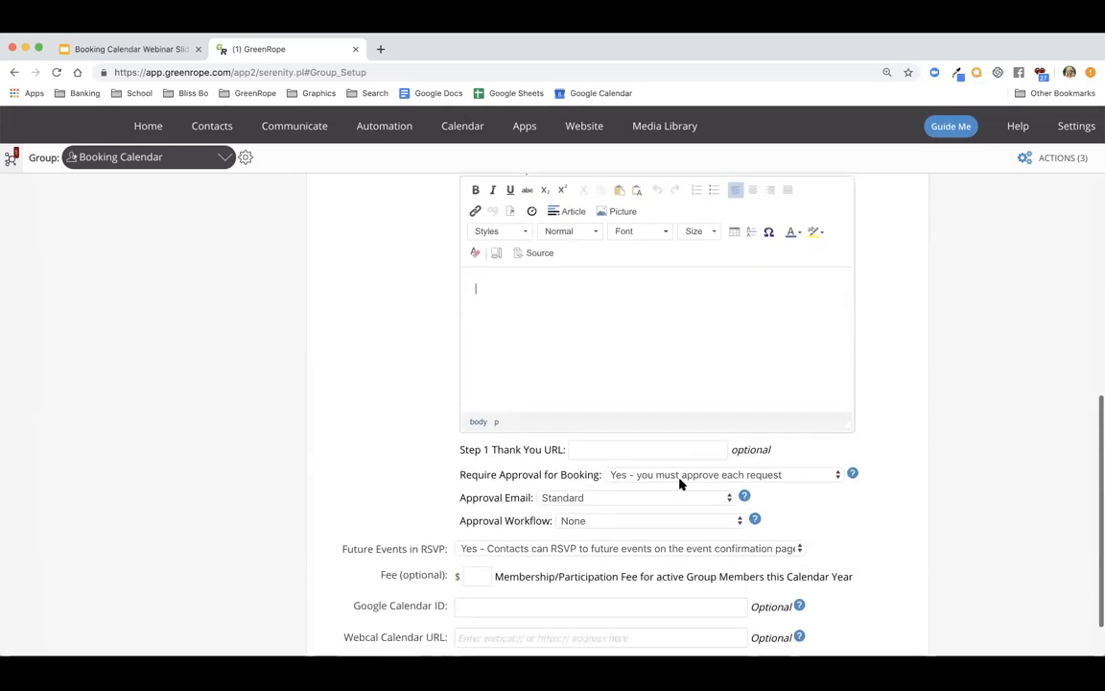
scroll(675, 472, down, 1)
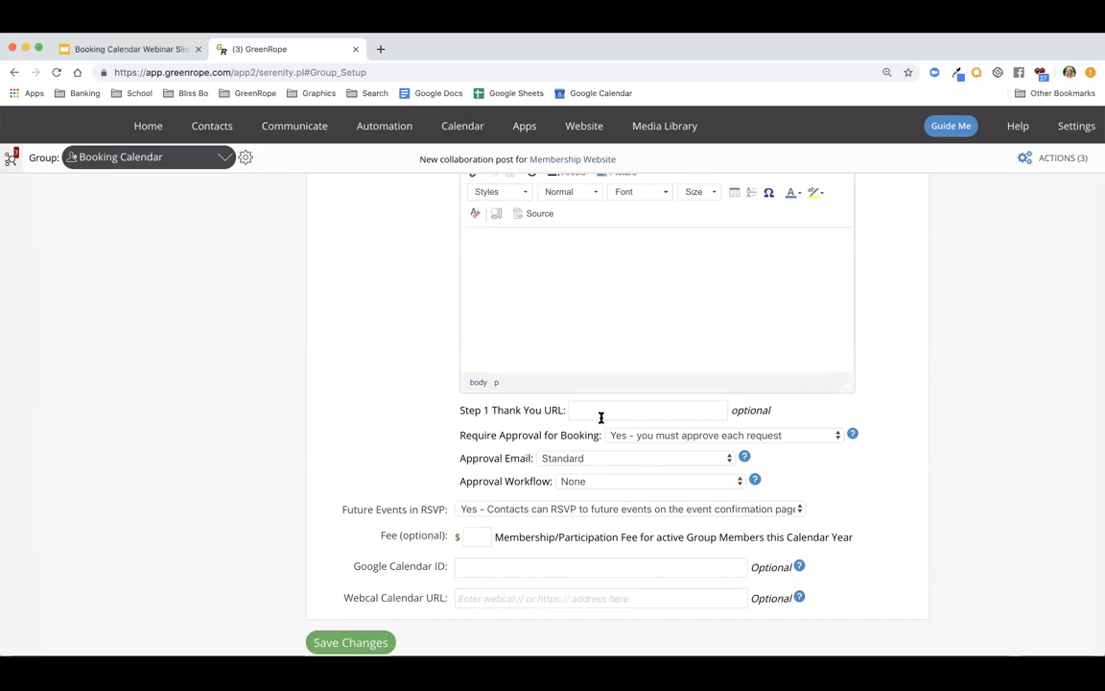
text(www.greenrope.com/thankyou)
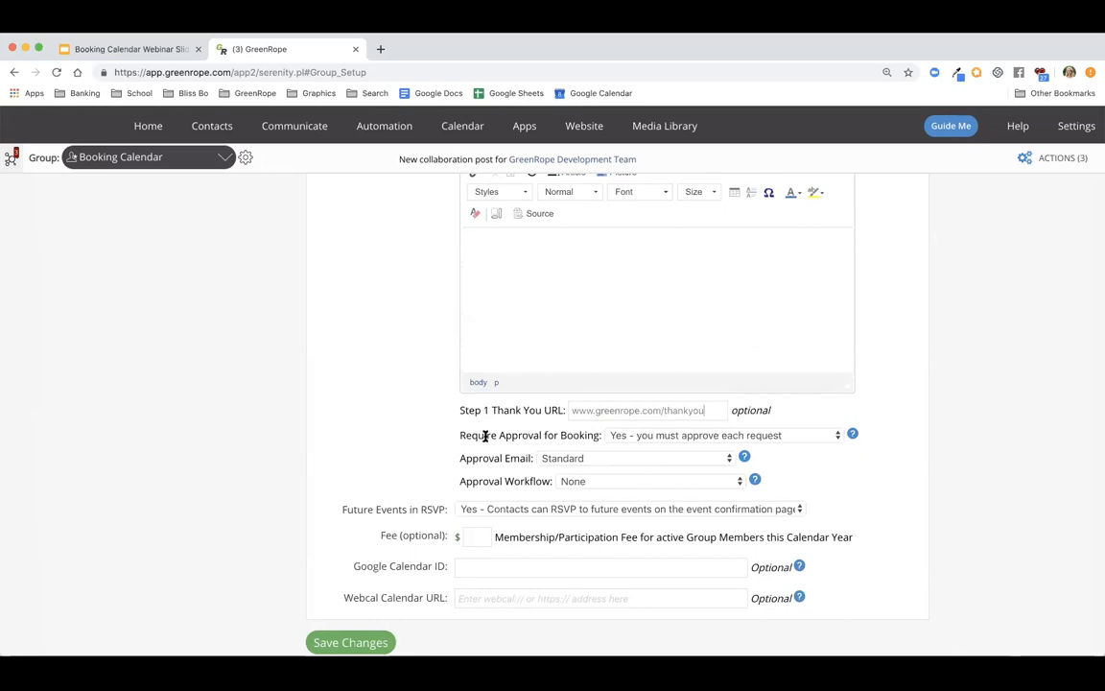
click(814, 439)
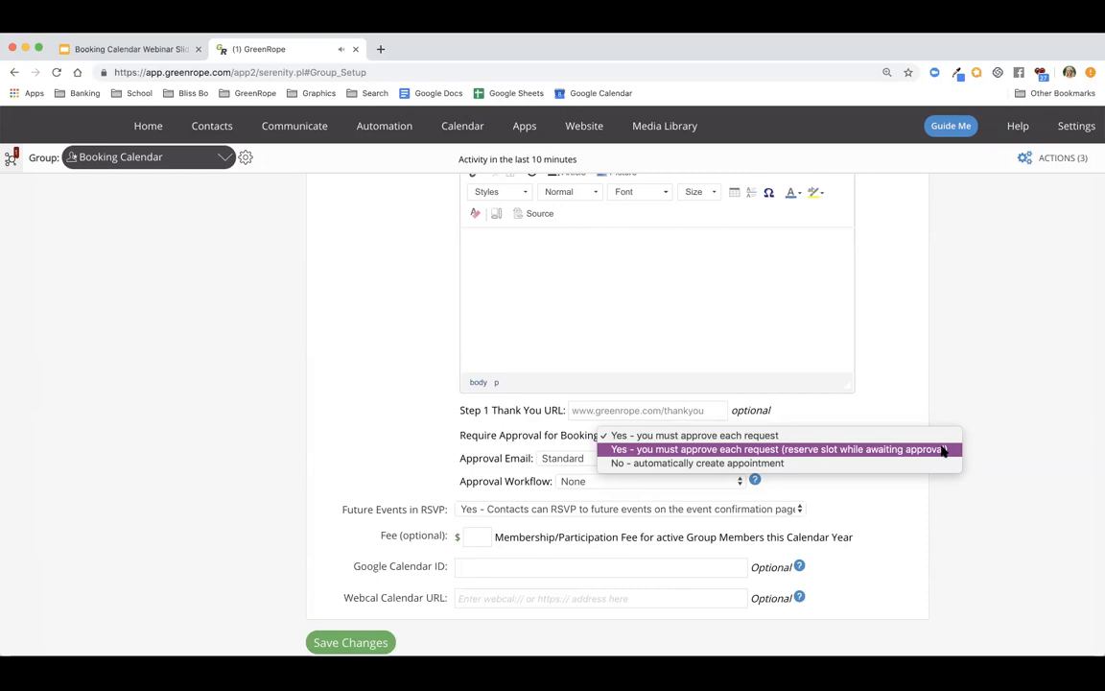
click(882, 449)
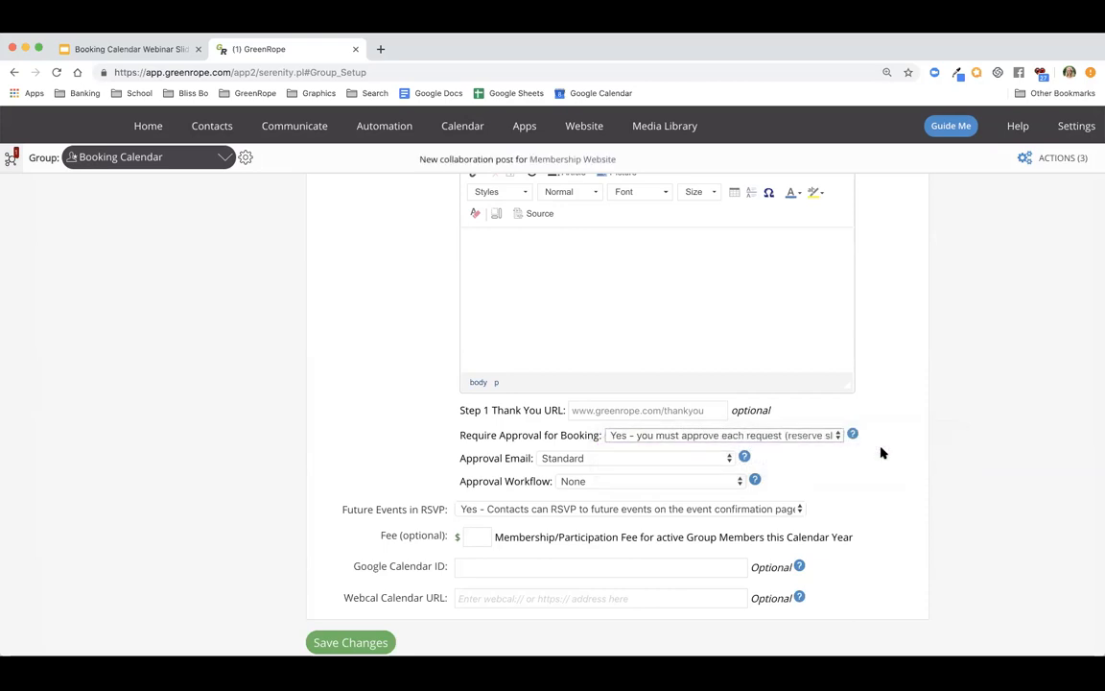
- Choose the Standard approval email and set the approval workflow to Appointment Approval
scroll(881, 451, down, 2)
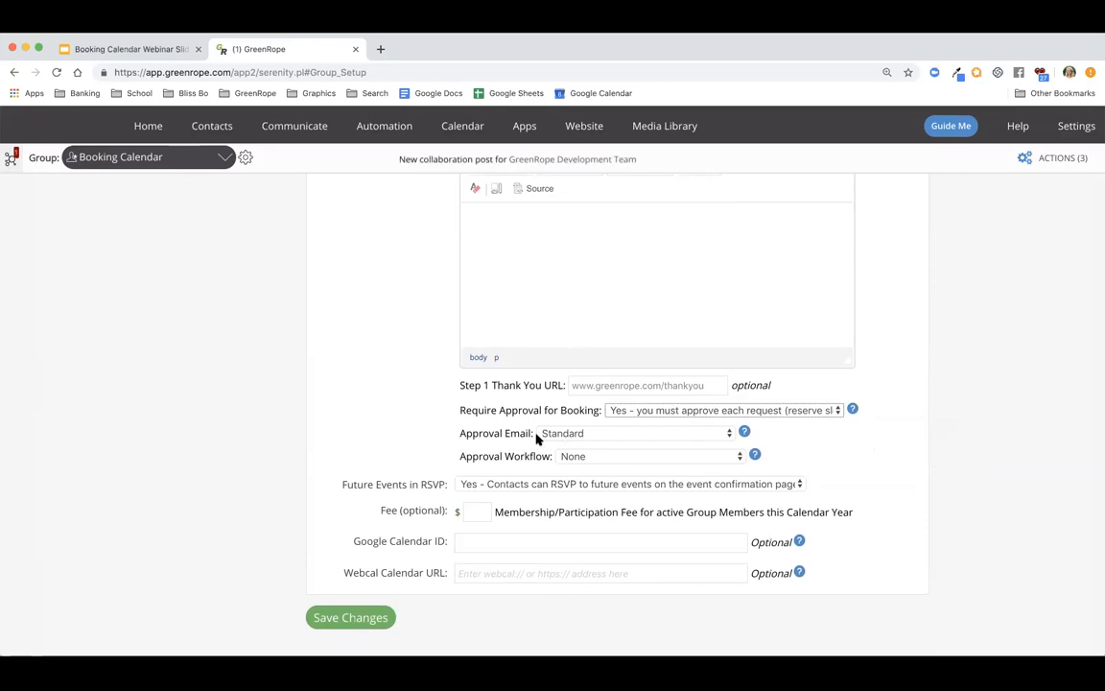
click(679, 434)
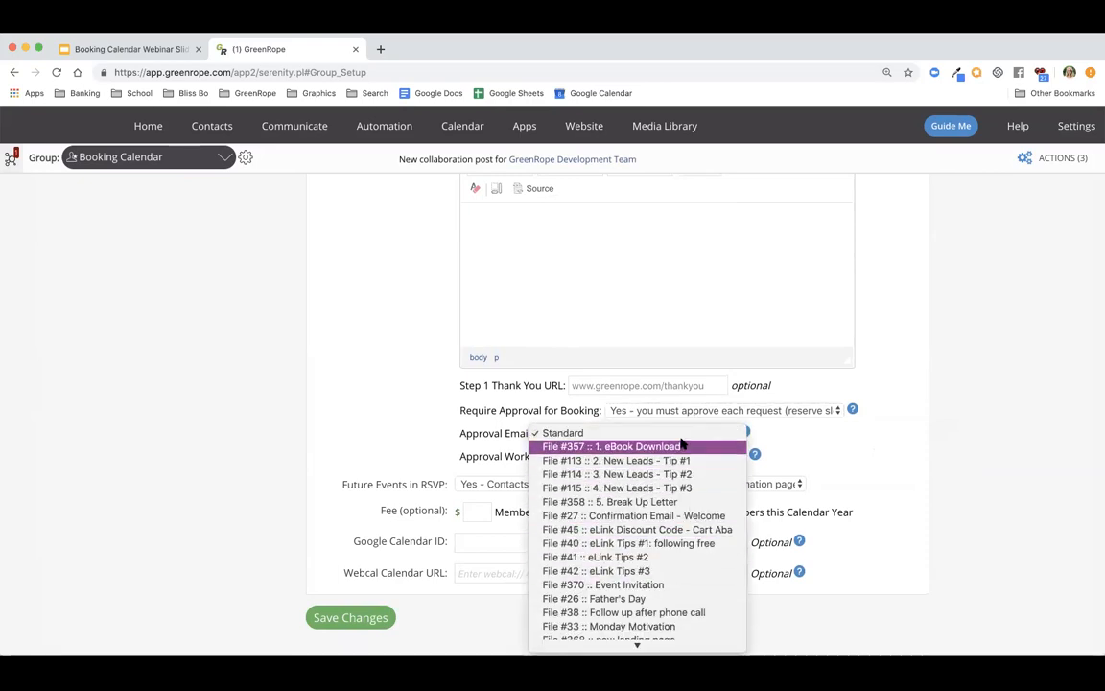
click(680, 431)
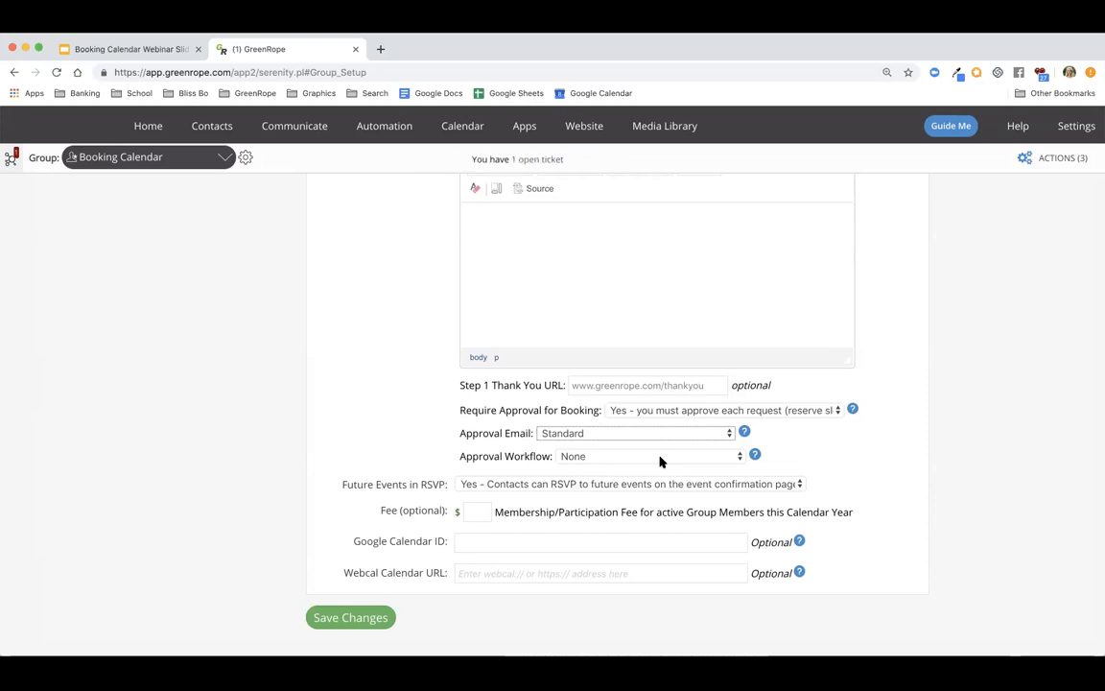
click(659, 462)
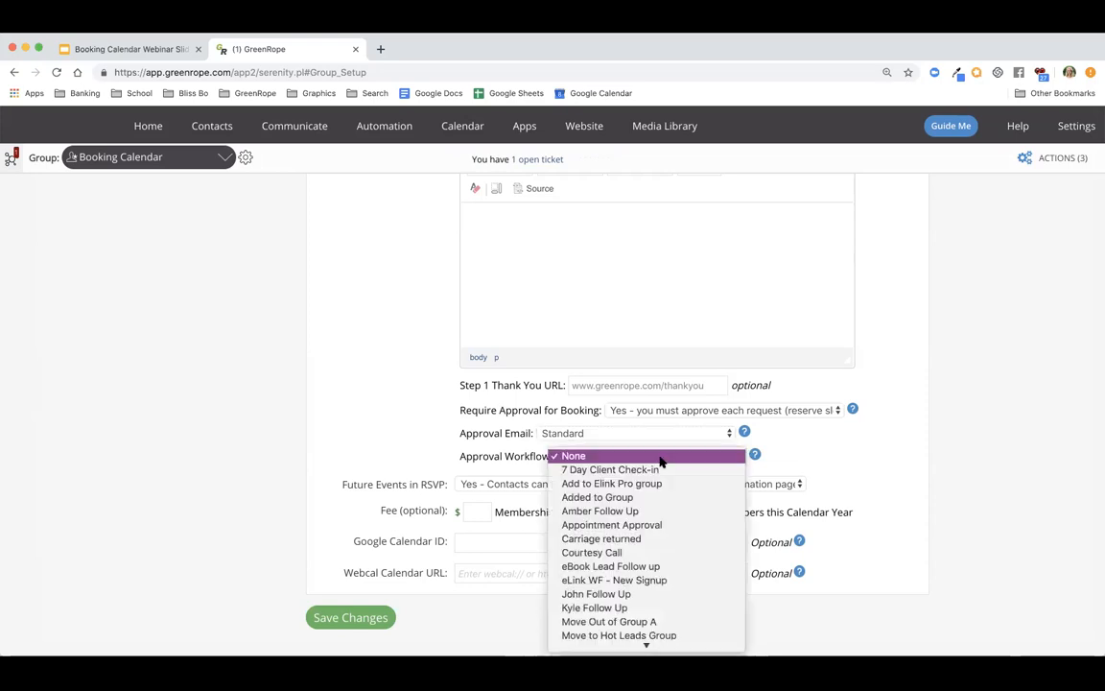
click(652, 528)
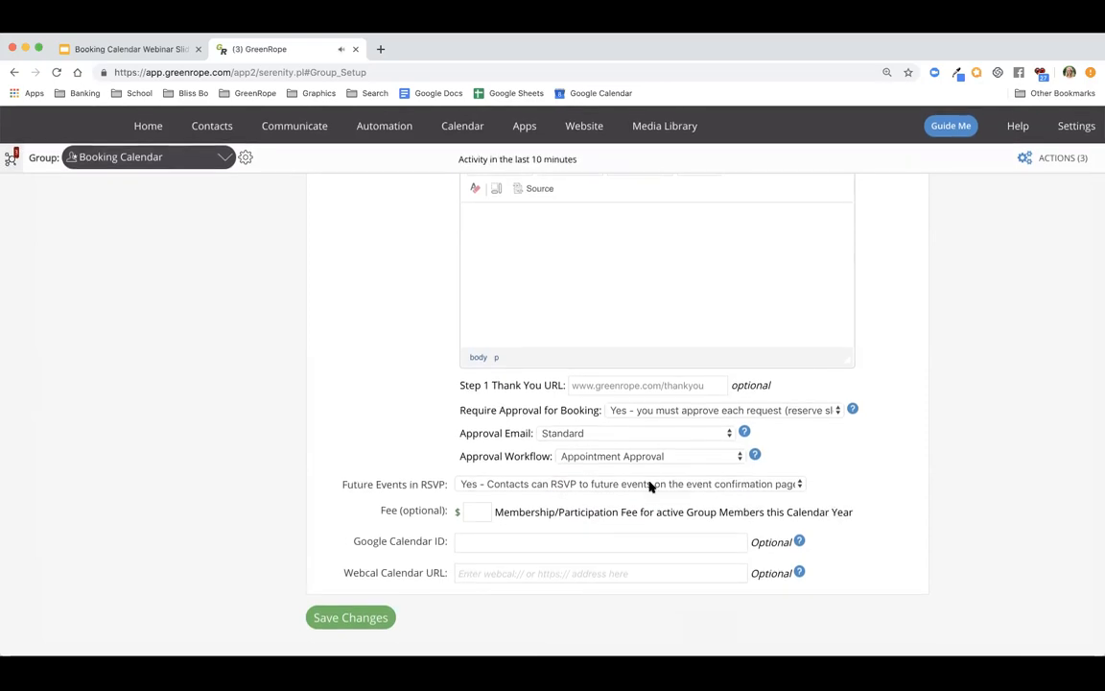
- Save the calendar's description settings and confirm leaving the page to reload it
drag(353, 540, 447, 541)
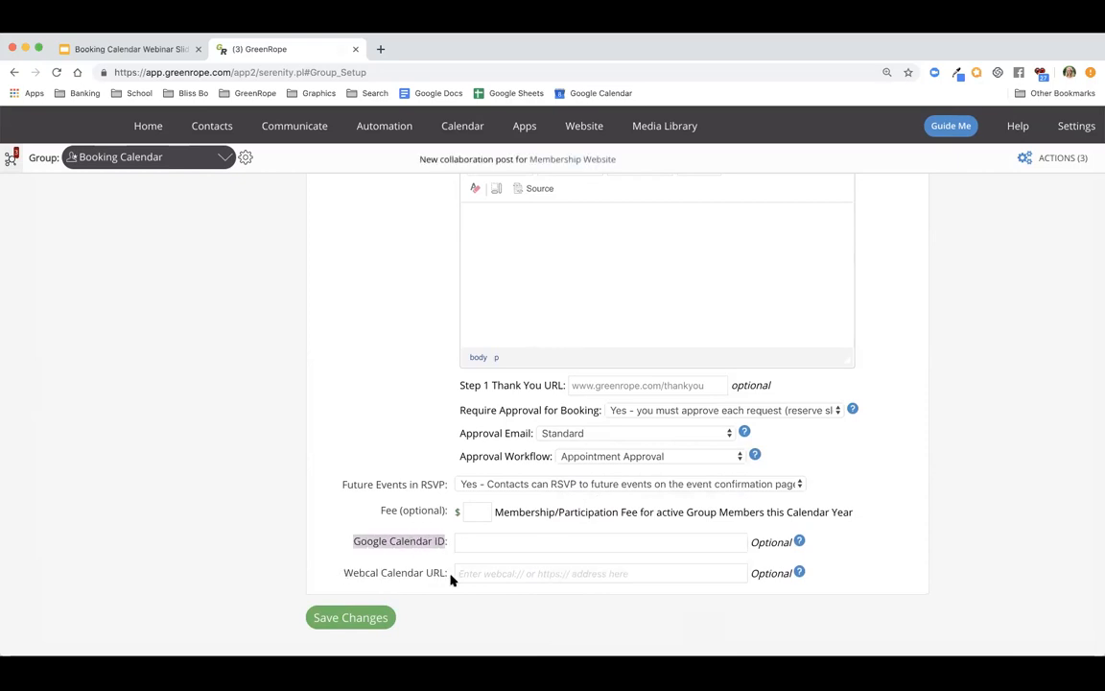
click(449, 579)
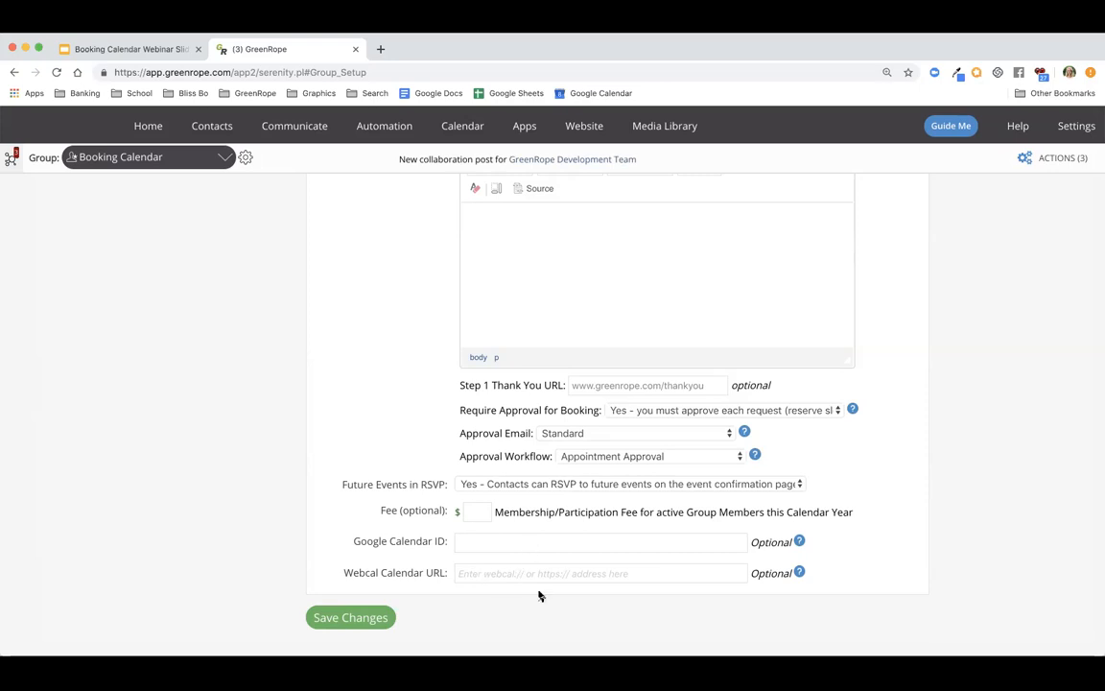
click(369, 617)
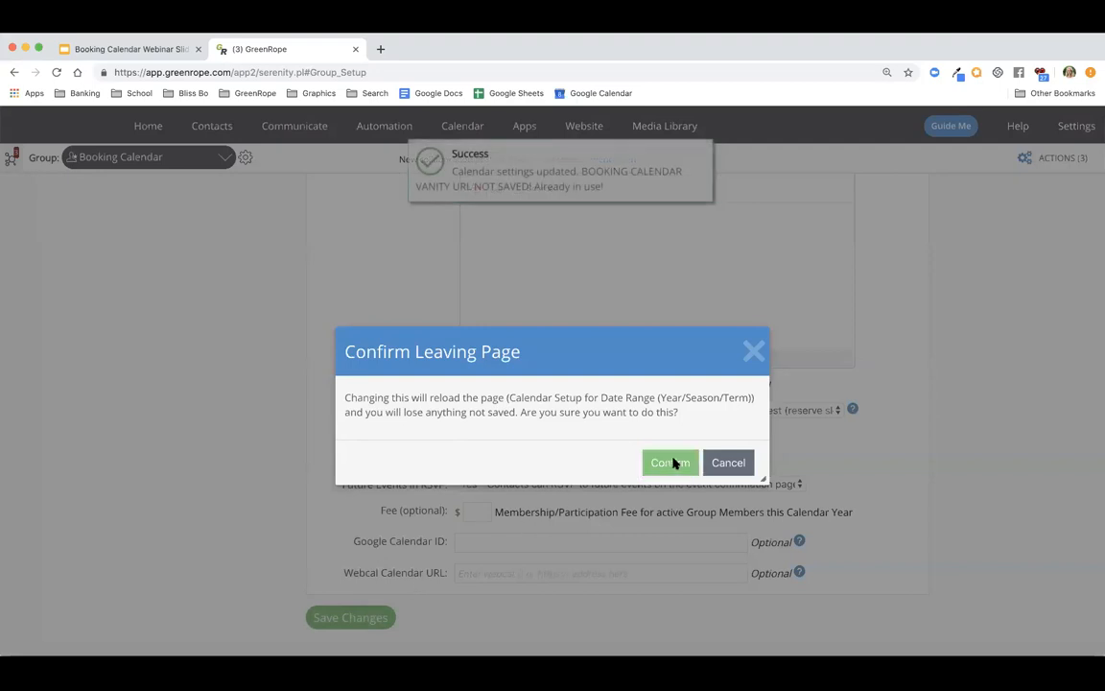
click(674, 462)
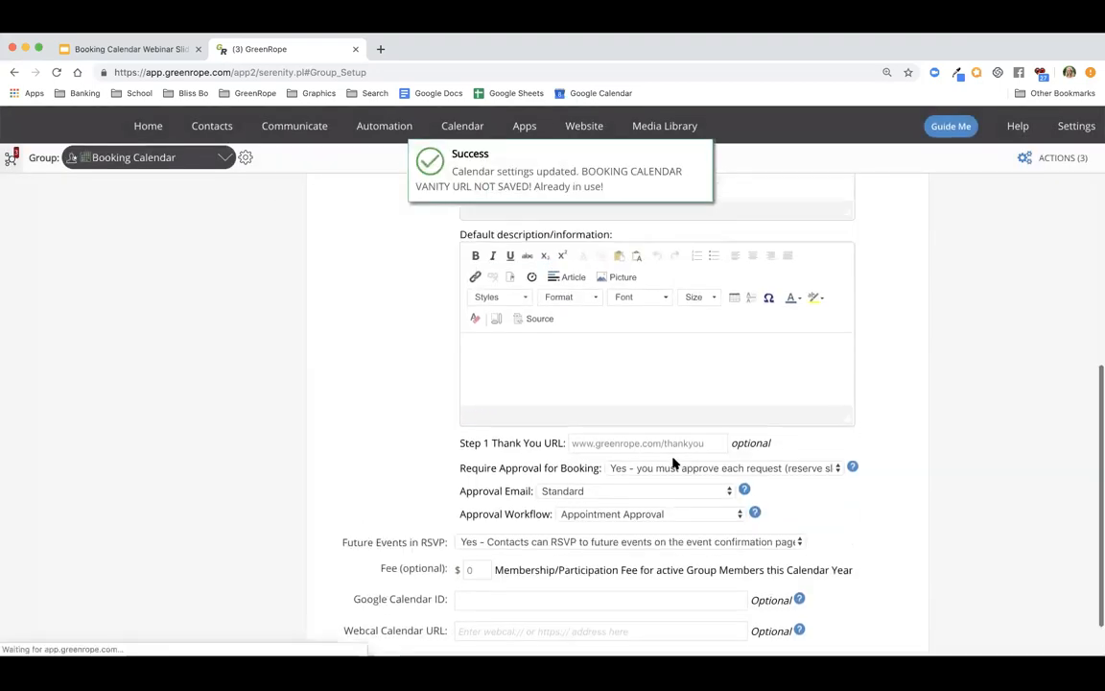
- Check the reloaded booking calendar settings and save the changes again
scroll(673, 464, up, 5)
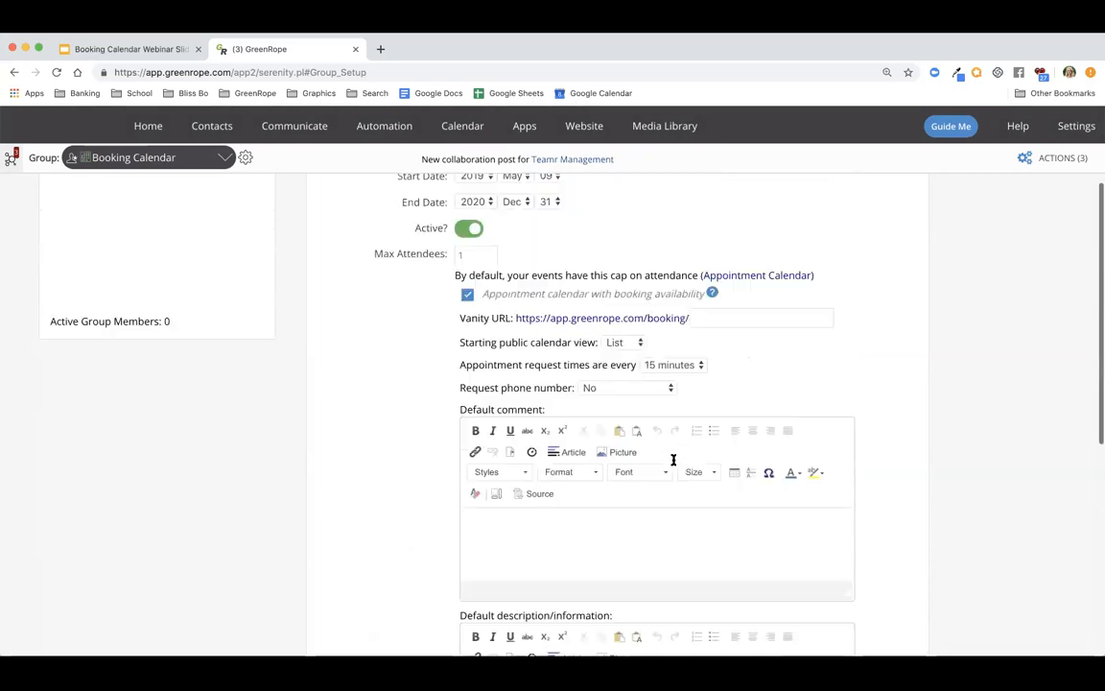
scroll(674, 462, down, 2)
scroll(700, 364, up, 1)
scroll(699, 396, down, 3)
scroll(699, 396, down, 3)
click(349, 617)
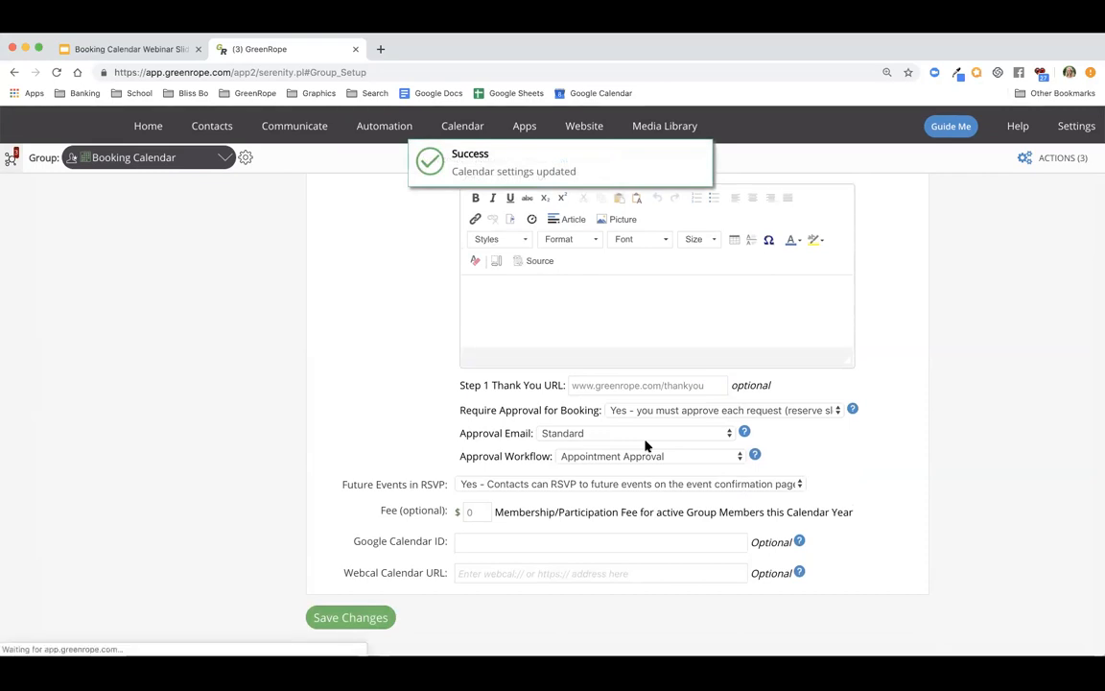
- Review the saved calendar description, including its dates, vanity URL, public view and appointment request times
scroll(646, 445, up, 5)
scroll(646, 445, up, 2)
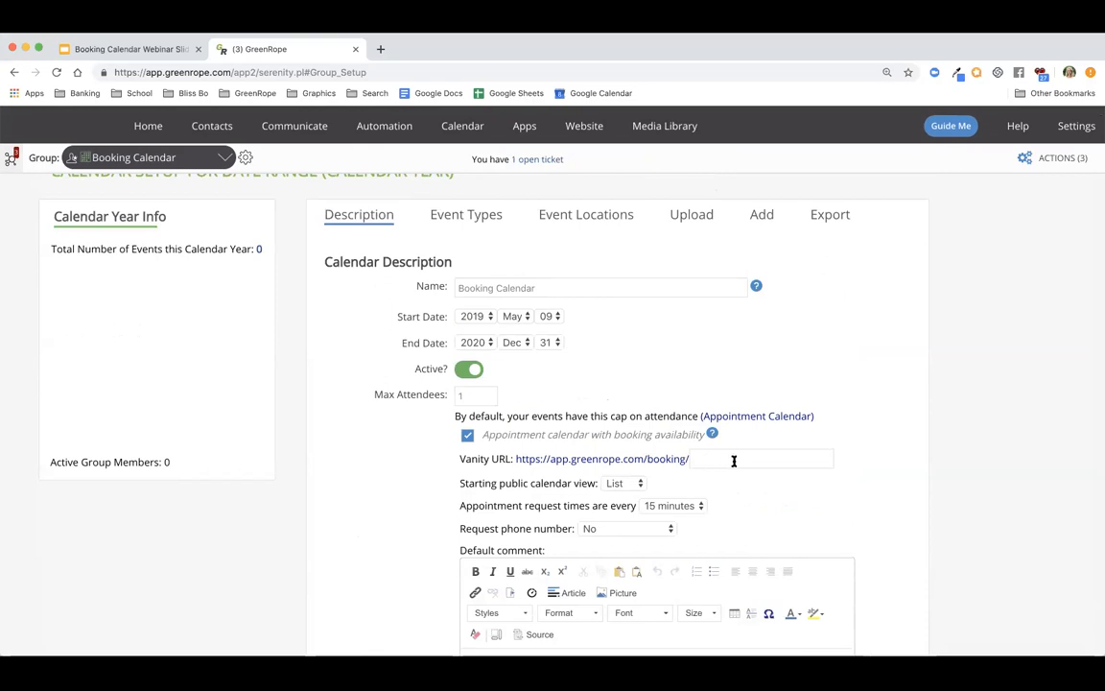
scroll(734, 461, up, 1)
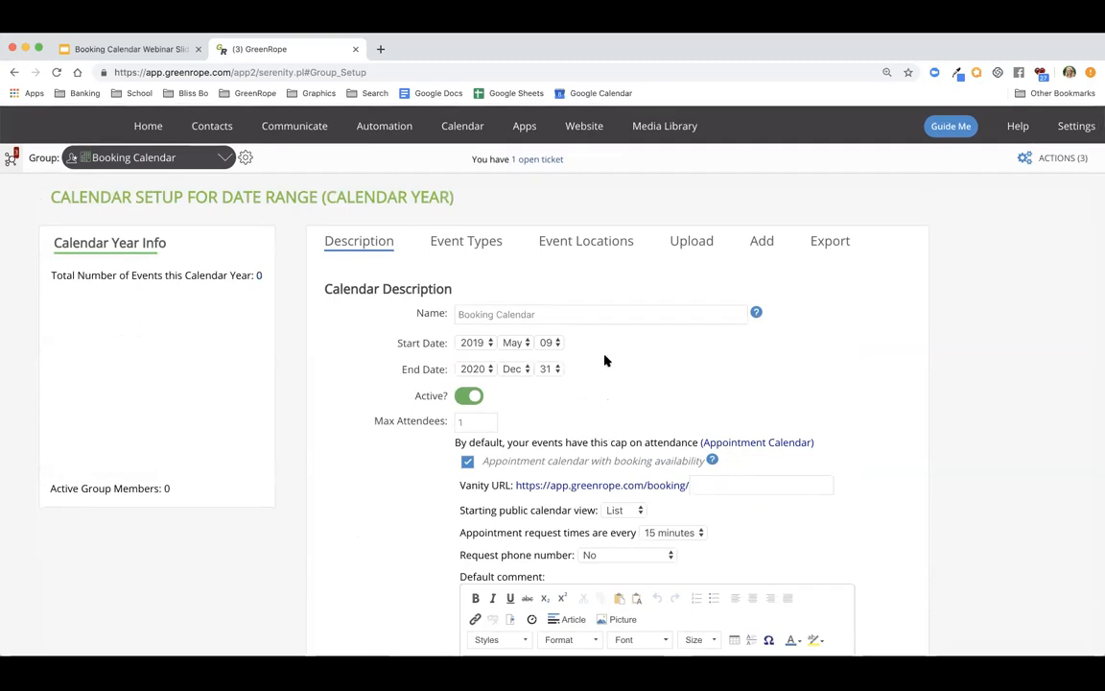
mouse_move(461, 125)
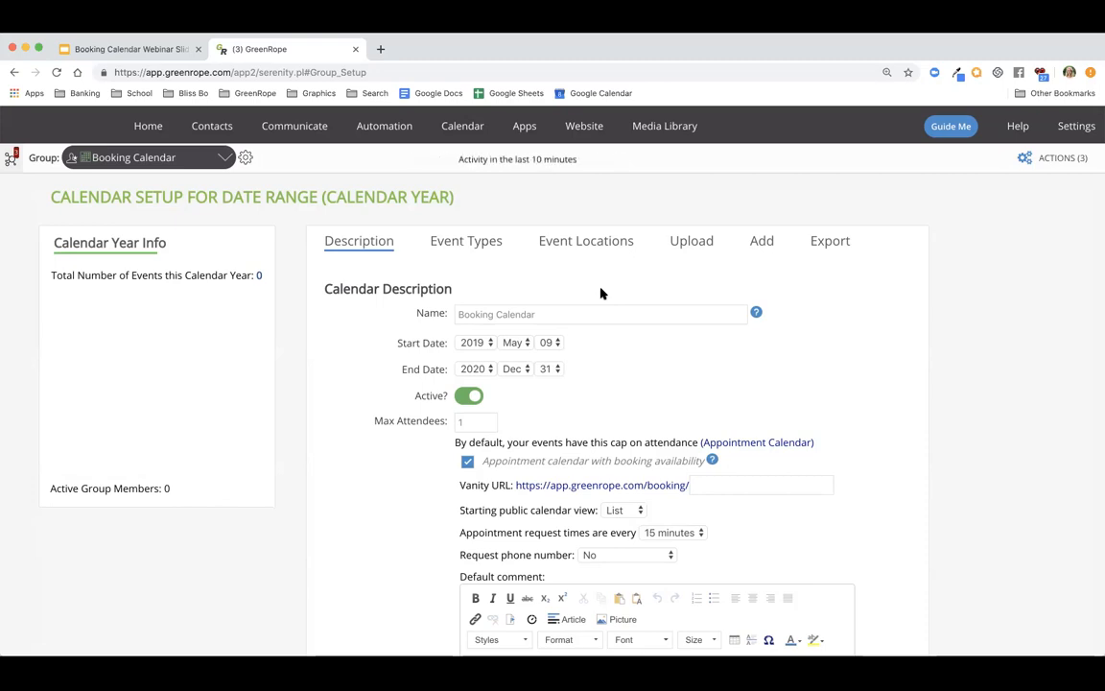
scroll(600, 293, down, 3)
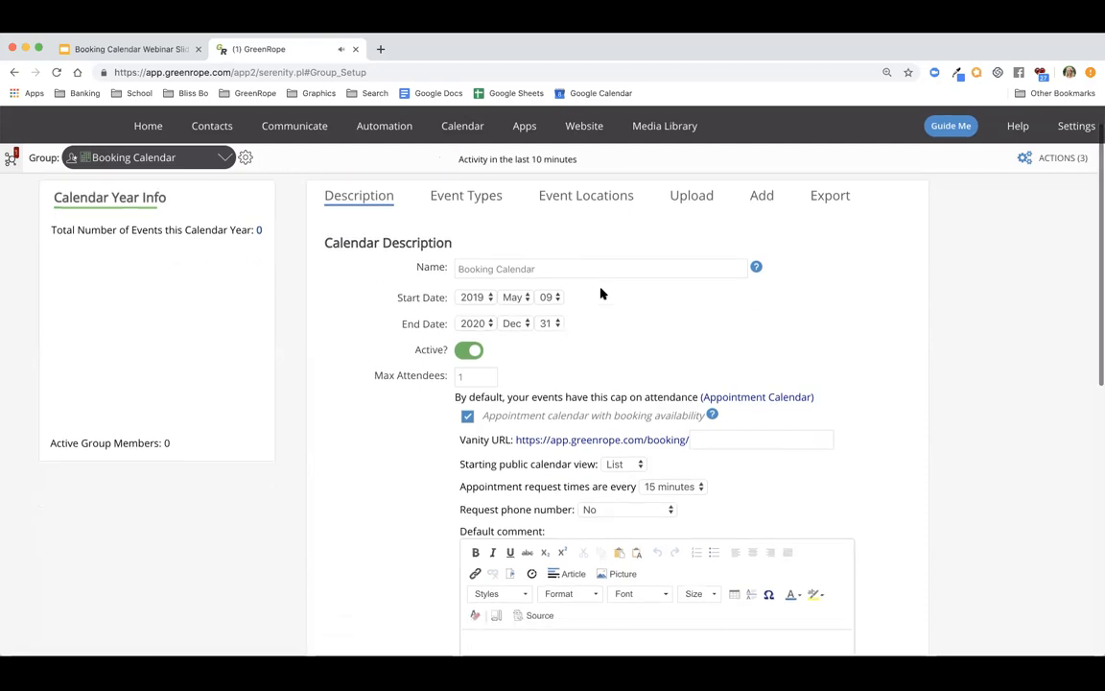
scroll(601, 293, down, 2)
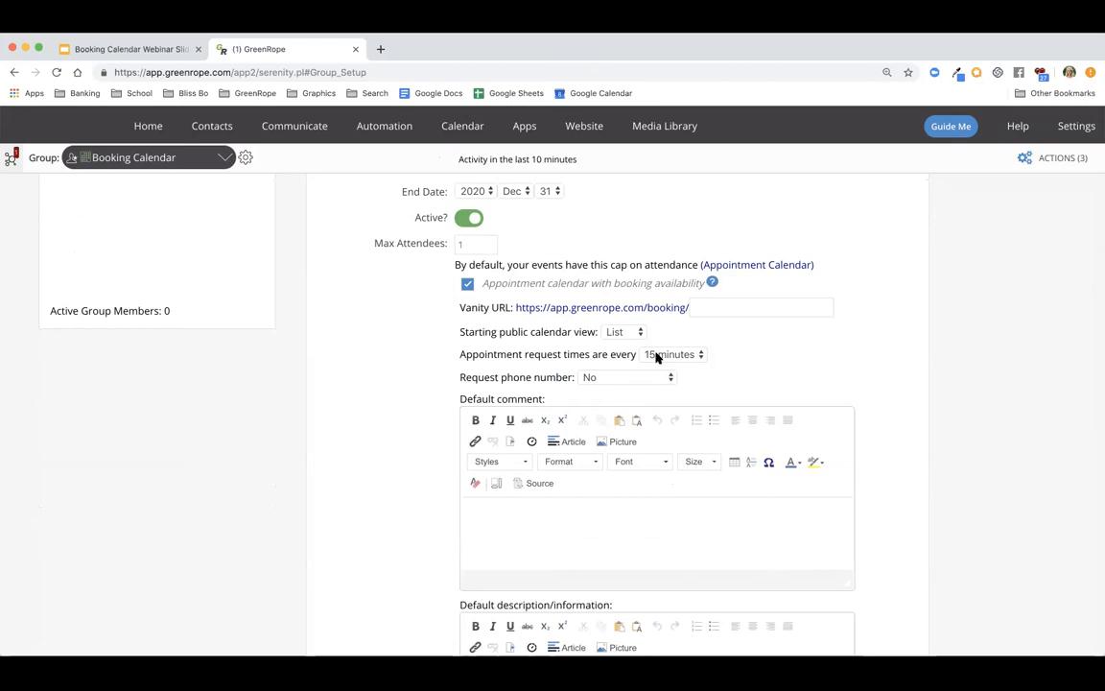
scroll(654, 359, up, 5)
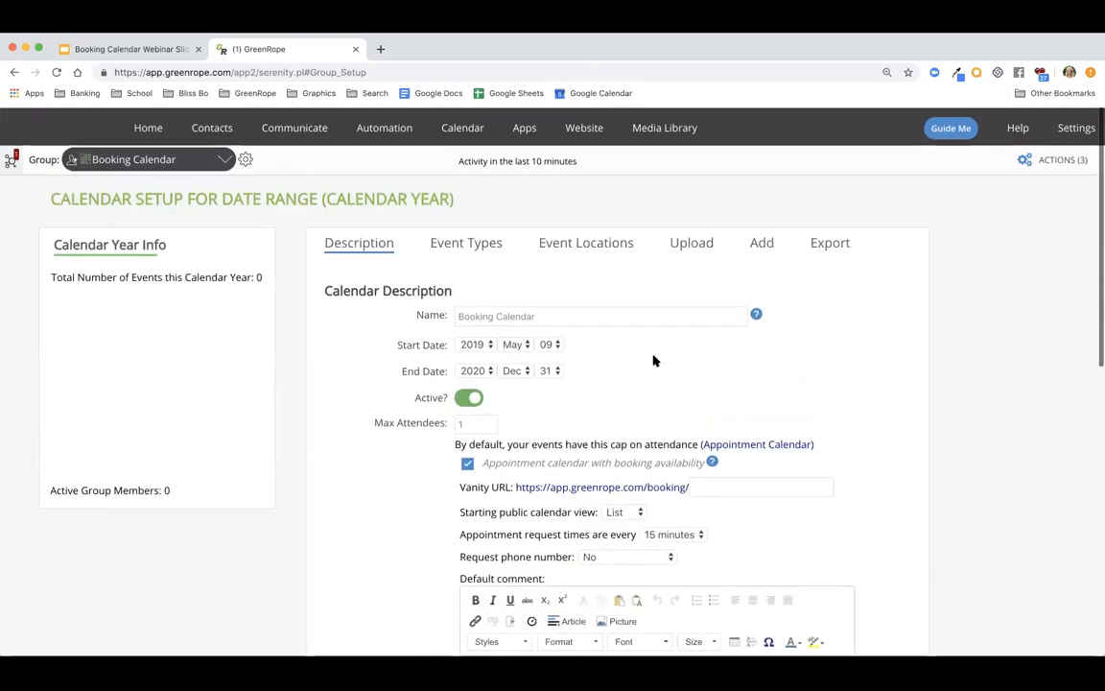
- Create the event location GoToWebinars with the website "GTW Link" and the note "Please arrive early"
click(613, 250)
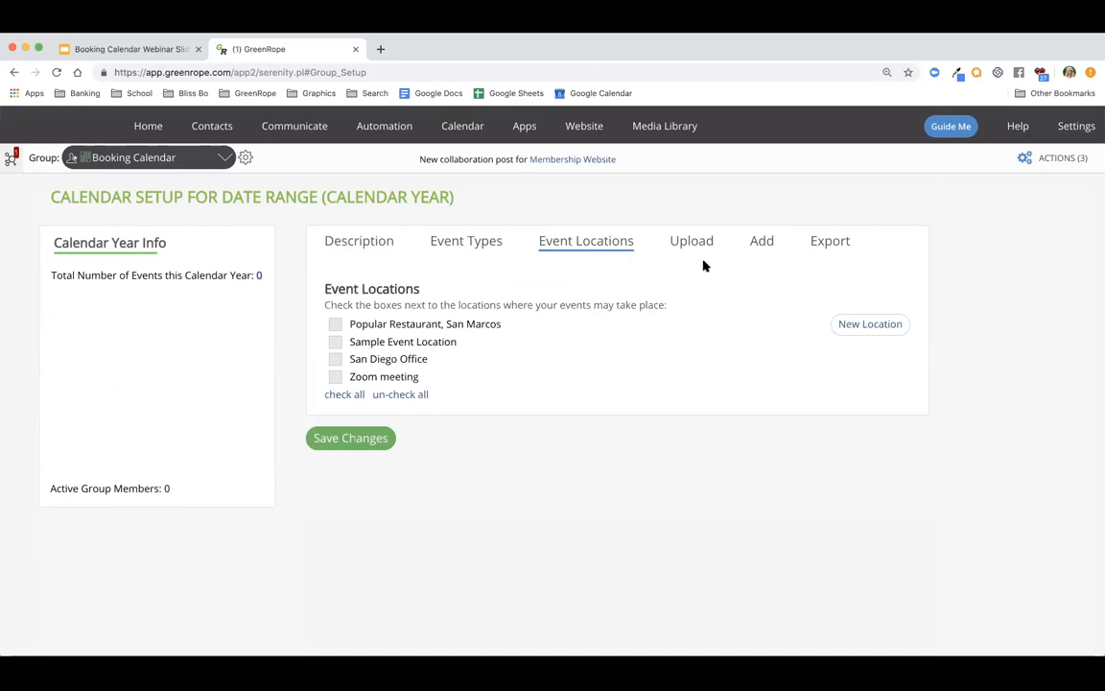
click(851, 322)
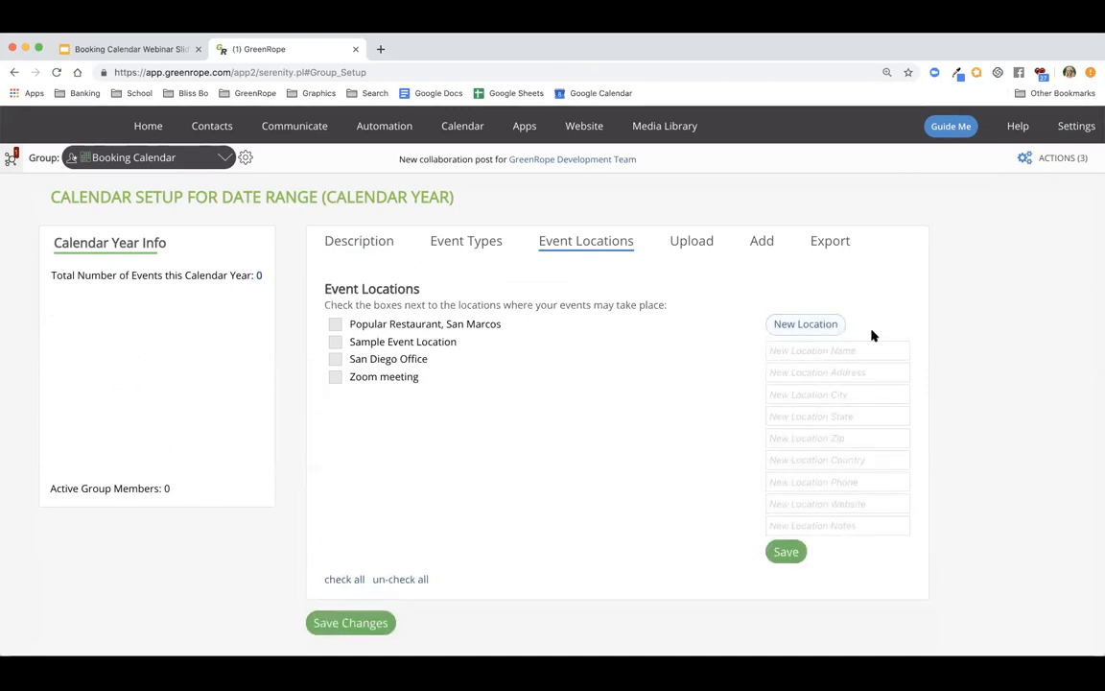
click(862, 347)
text(GoToWebinars)
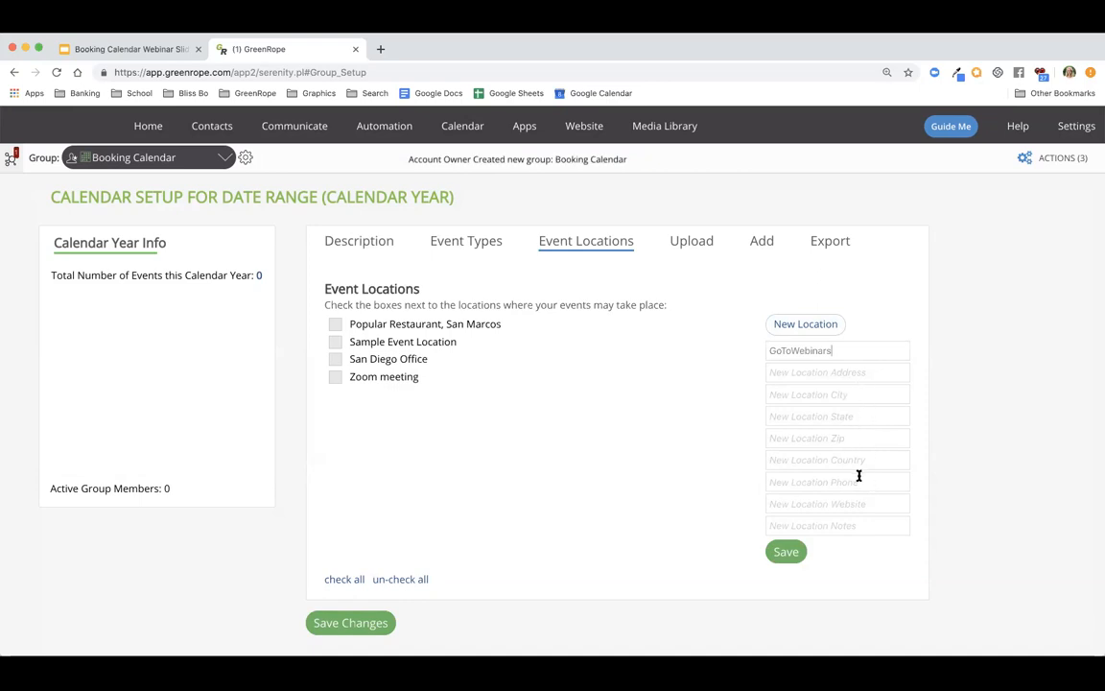
click(861, 501)
text(GTW Link)
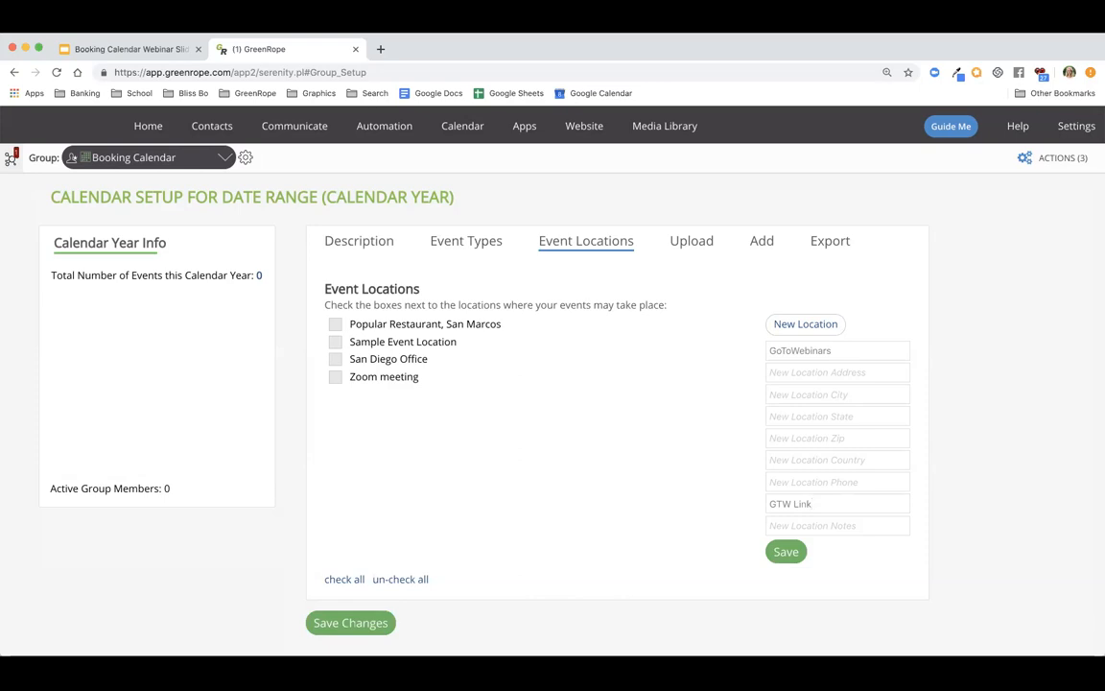
click(860, 525)
text(Please arrive early)
click(784, 552)
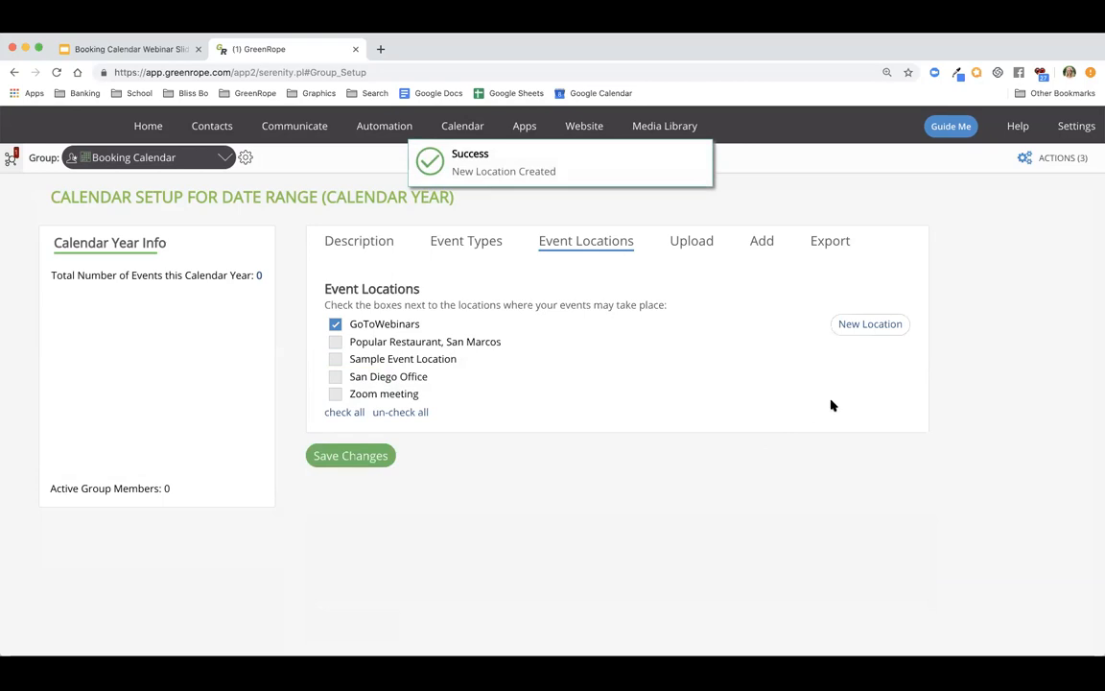
- Enable San Diego Office and Zoom meeting as event locations, save the changes and check the saved location list
click(336, 377)
click(335, 394)
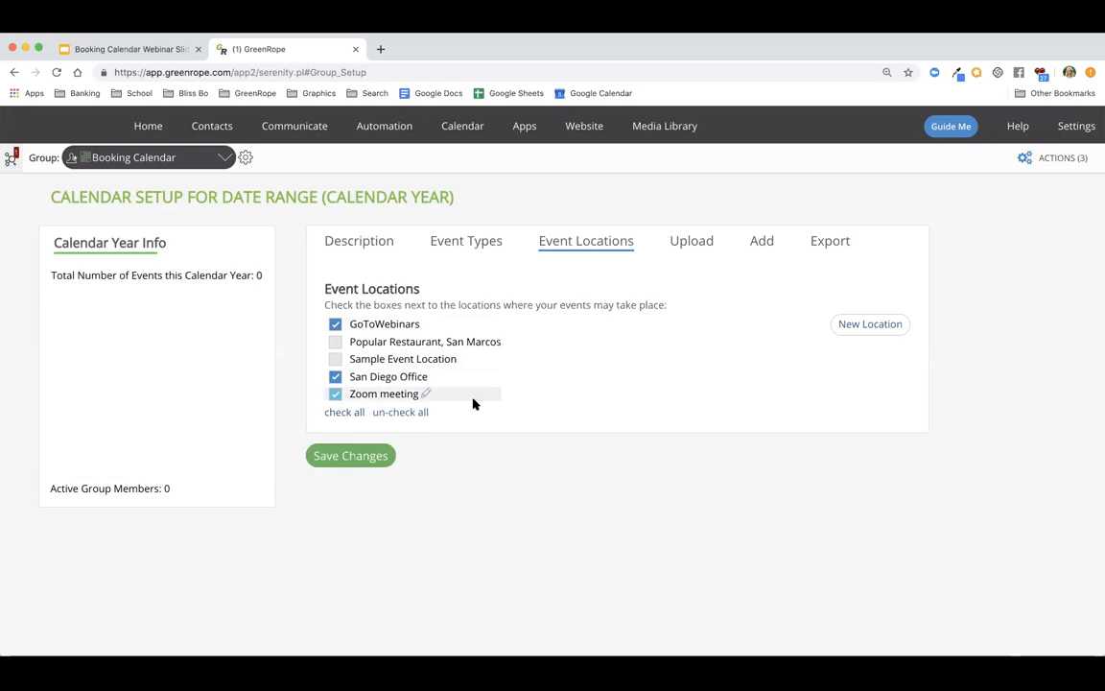
click(380, 454)
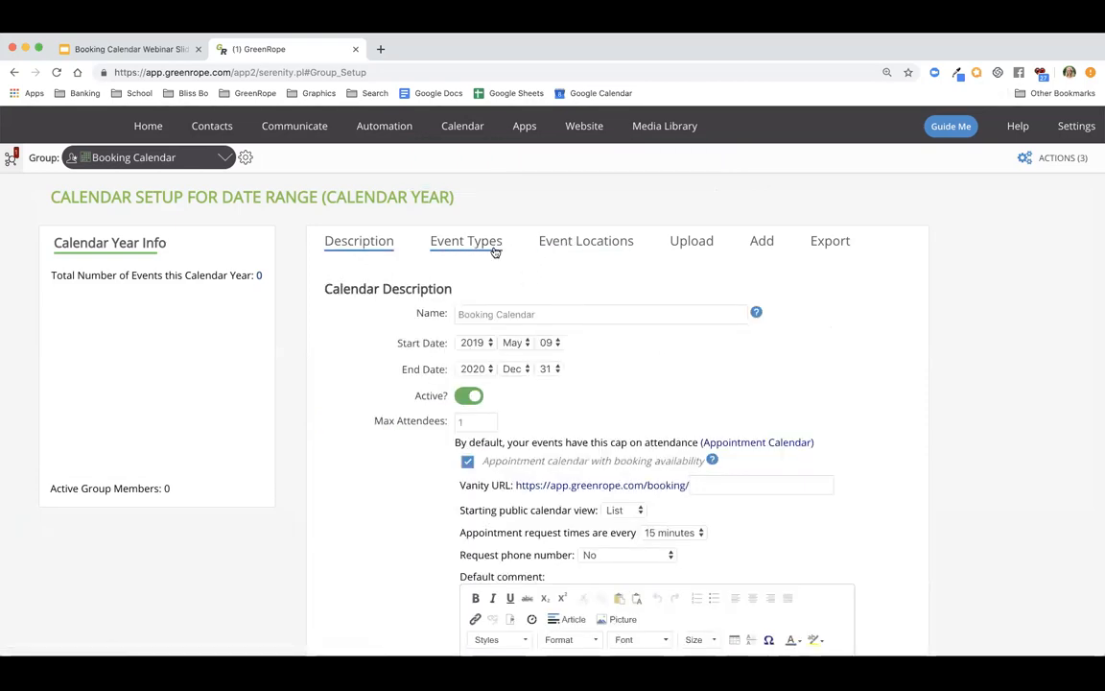
click(562, 249)
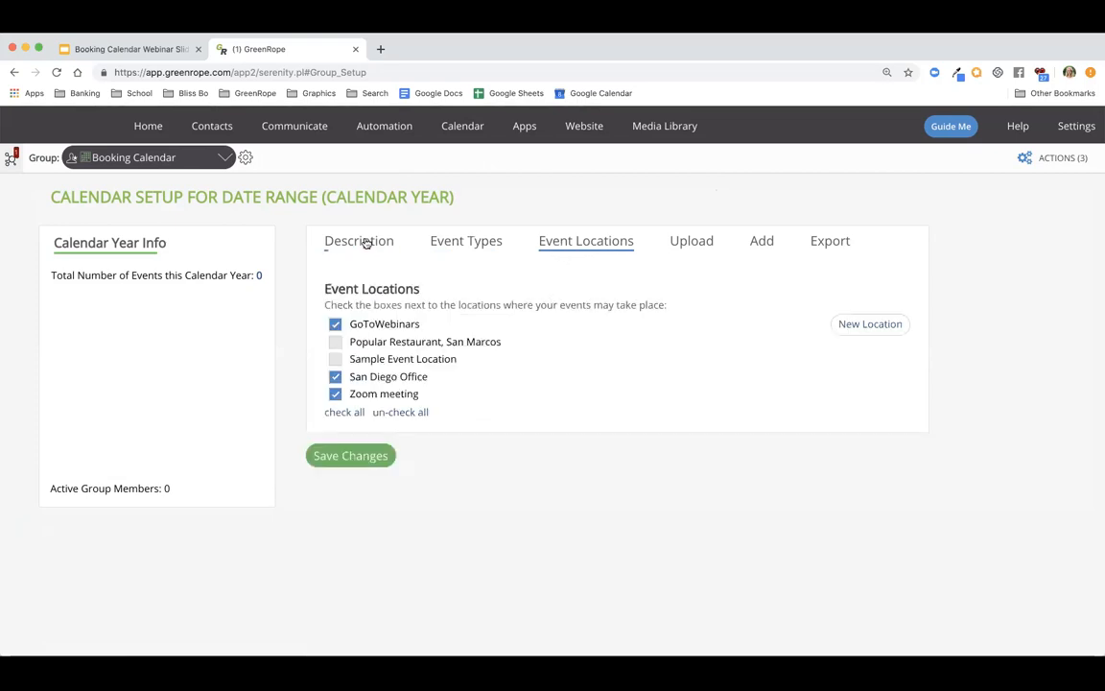
- Start a new event type named Scheduling Demo with GoToWebinars as its default location
click(453, 240)
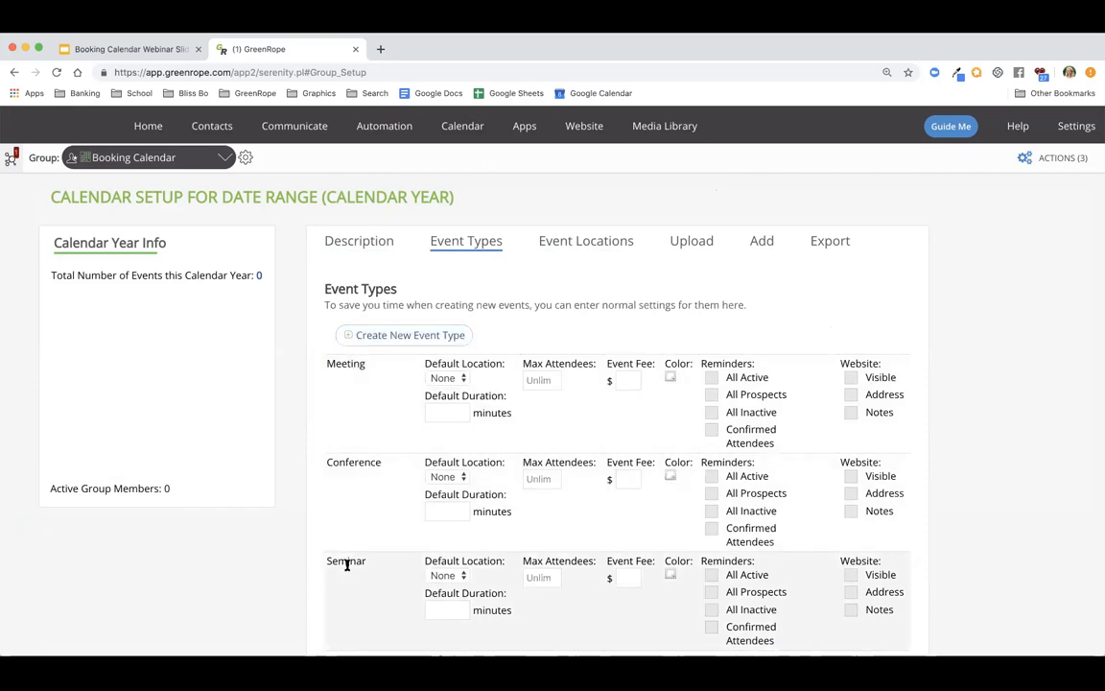
scroll(348, 566, down, 7)
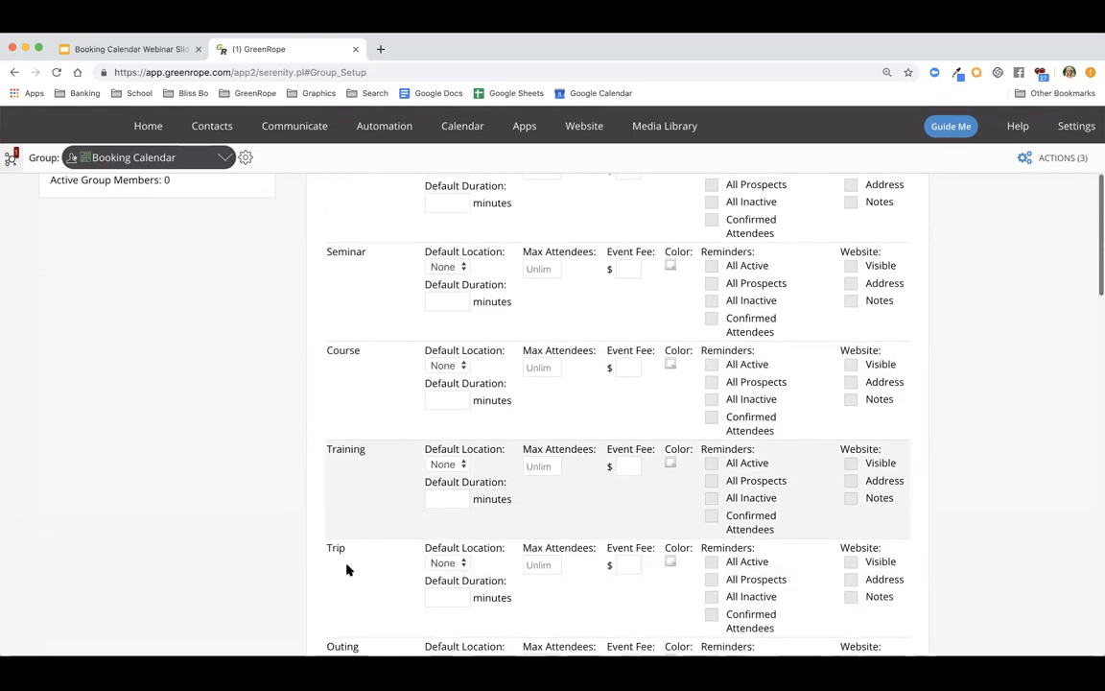
scroll(347, 568, up, 7)
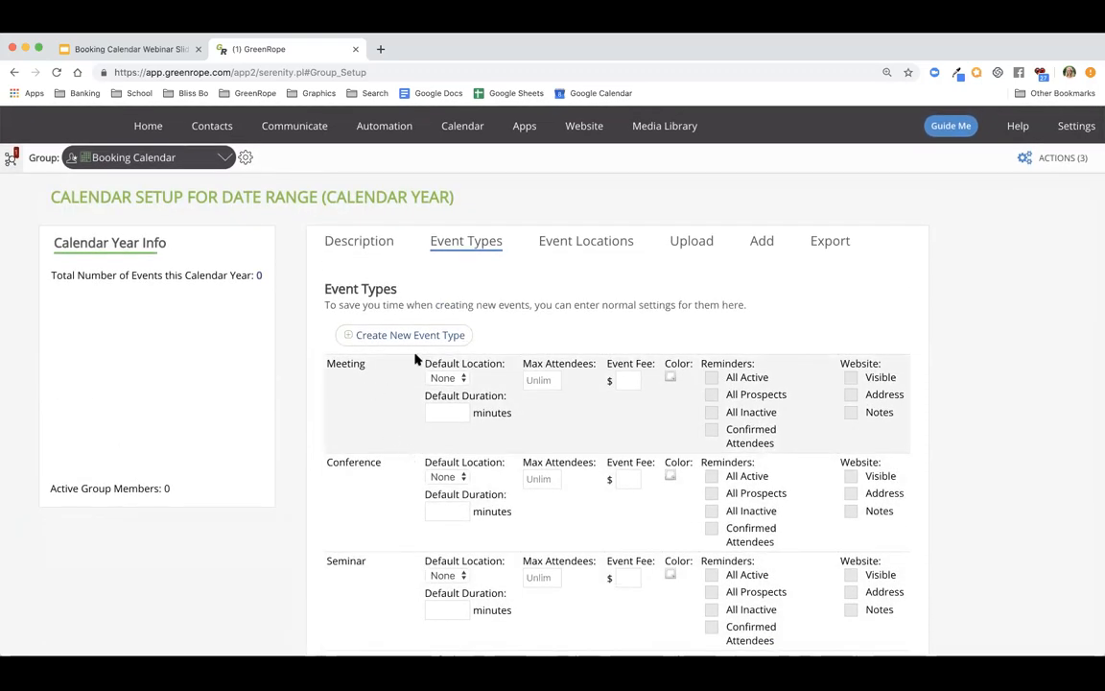
click(431, 338)
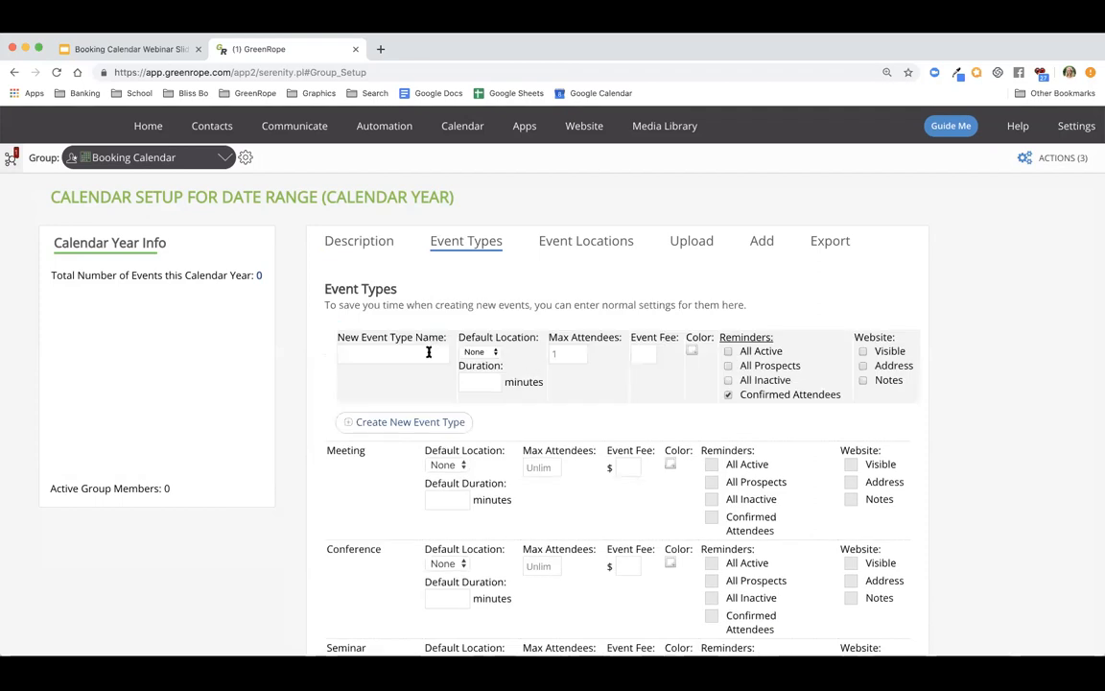
click(429, 352)
text(Scheduling Demo)
click(490, 343)
click(493, 352)
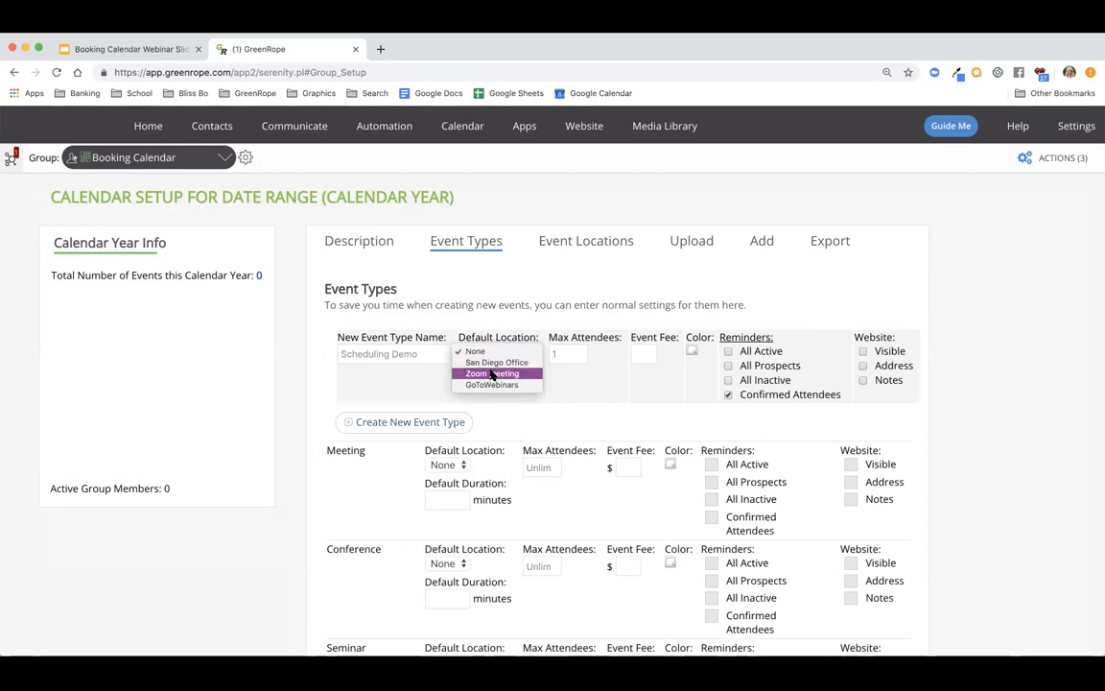
click(492, 385)
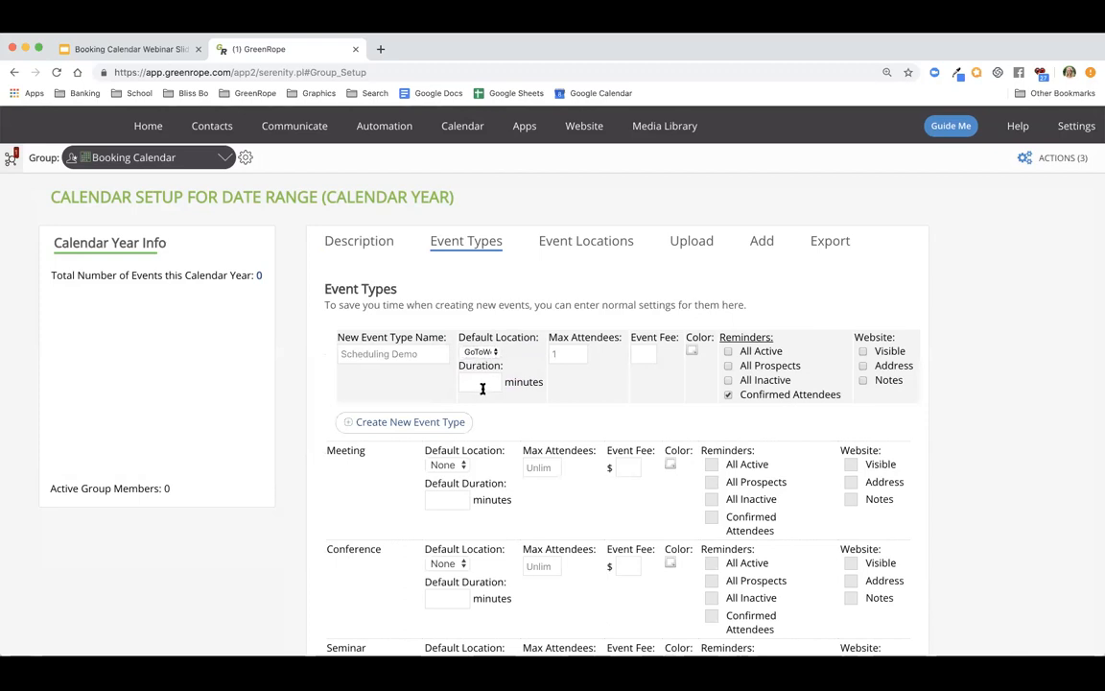
- Set the Scheduling Demo event type's duration to 45 minutes and its maximum attendees to 1
text(45)
click(546, 356)
text(0)
drag(582, 352, 546, 355)
text(1)
- Give the Scheduling Demo event type a green color, keep reminders for confirmed attendees only, and save the calendar changes
click(692, 350)
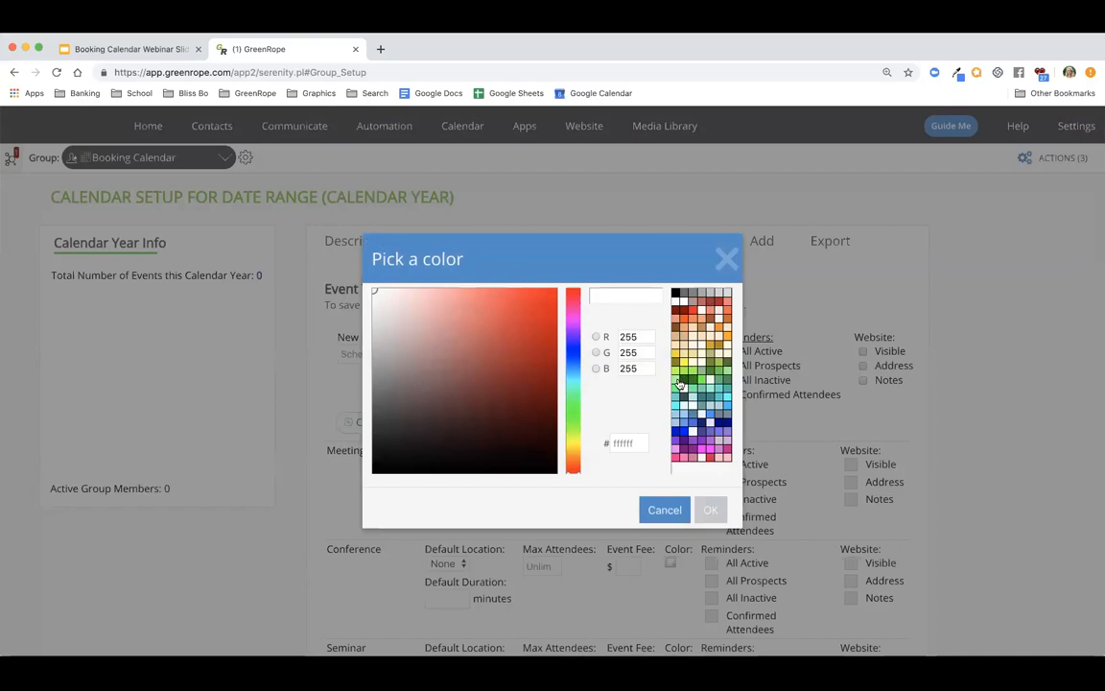
click(690, 380)
click(711, 509)
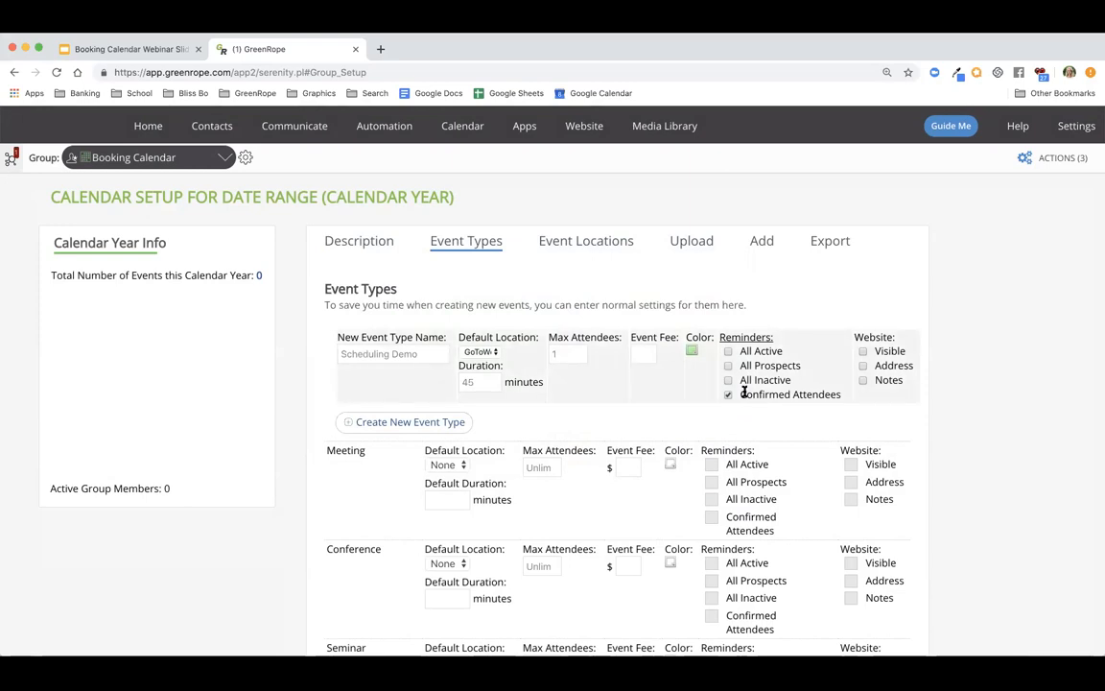
drag(741, 393, 838, 406)
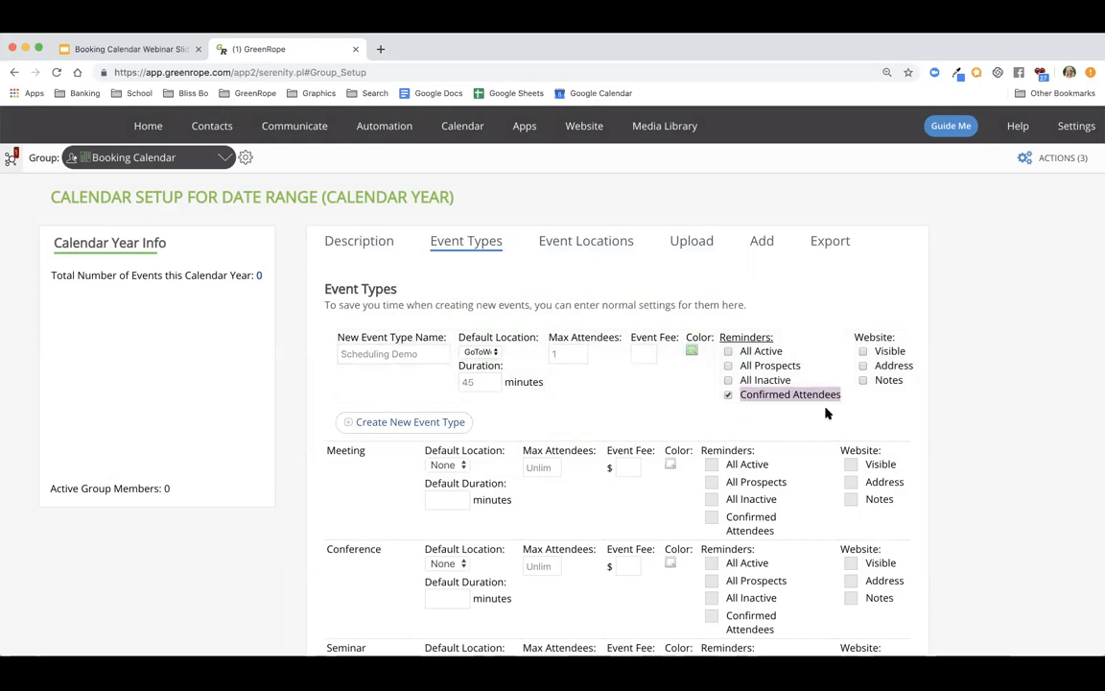
click(838, 406)
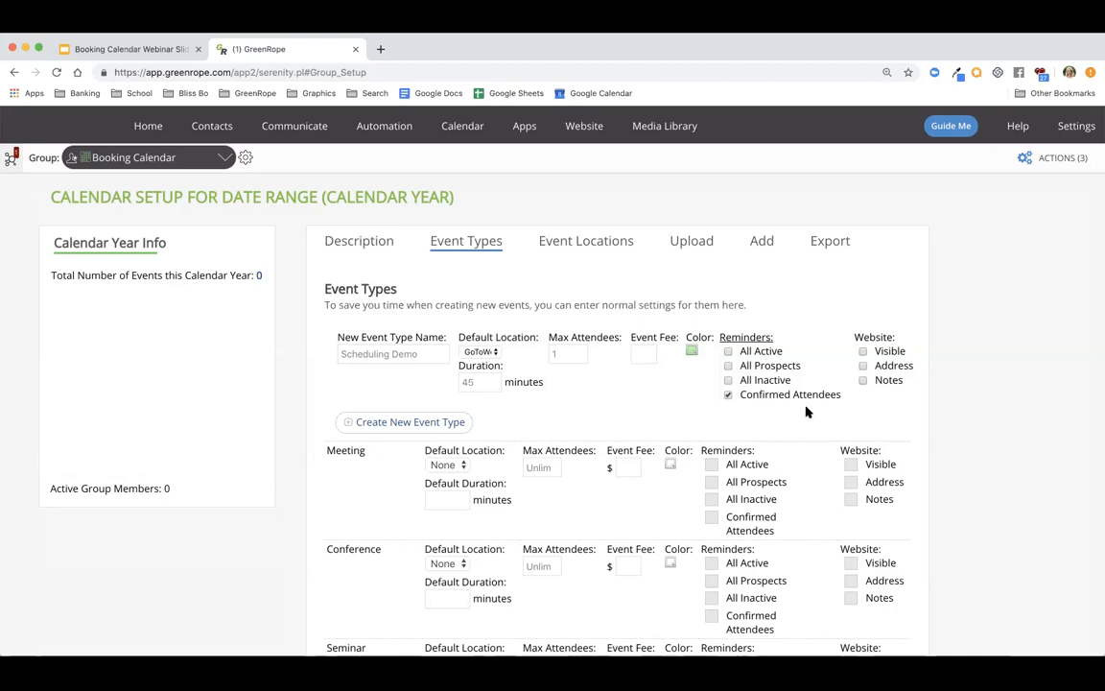
mouse_move(1023, 157)
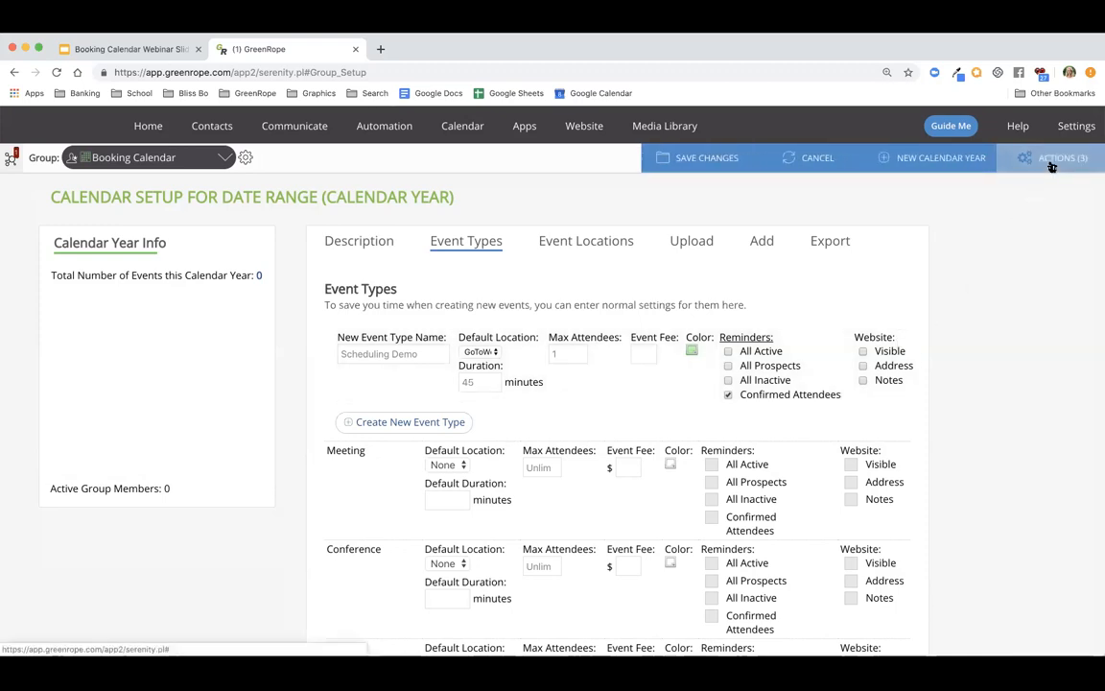
click(724, 157)
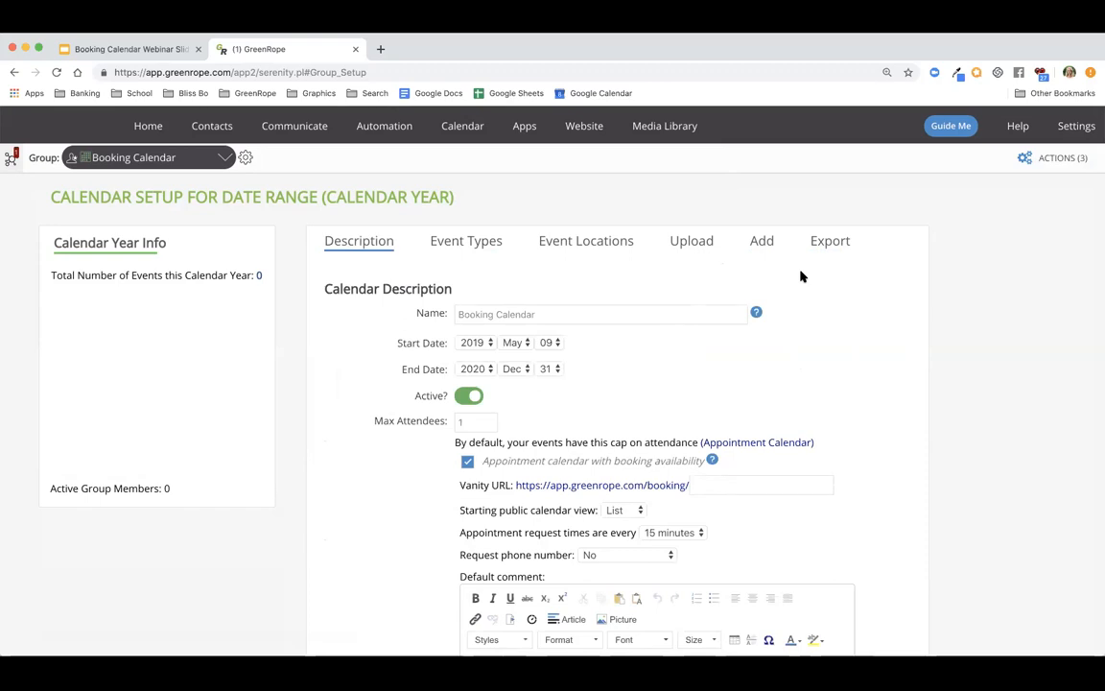
- Look over the calendar description settings and open the group's booking availability calendar
scroll(683, 323, down, 3)
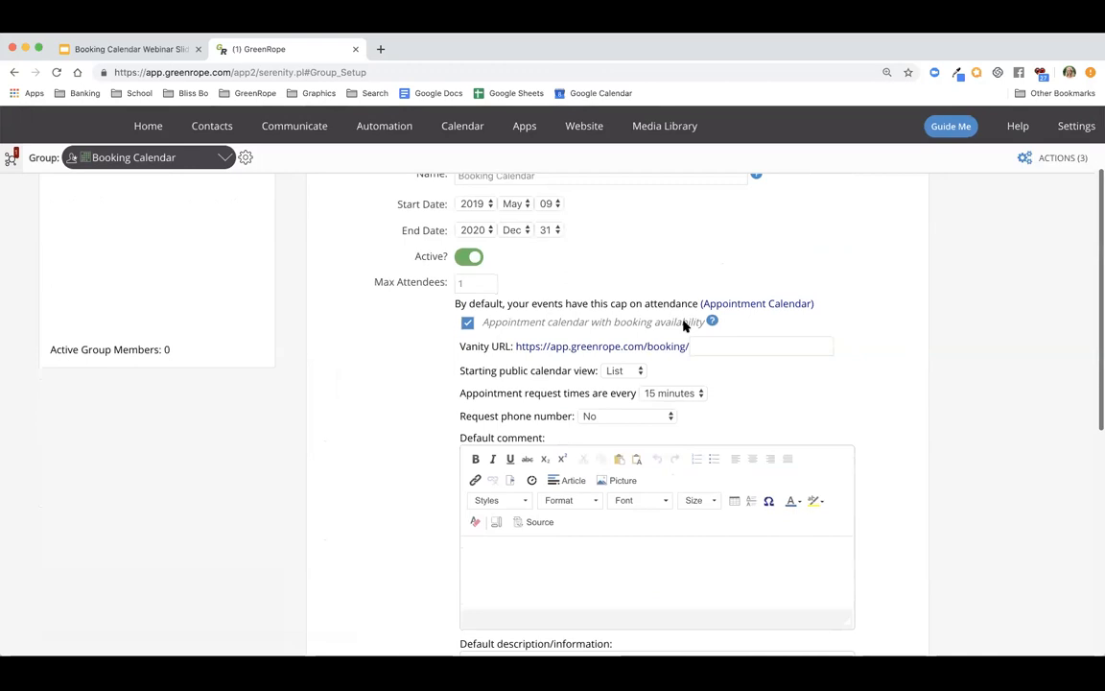
scroll(683, 322, up, 3)
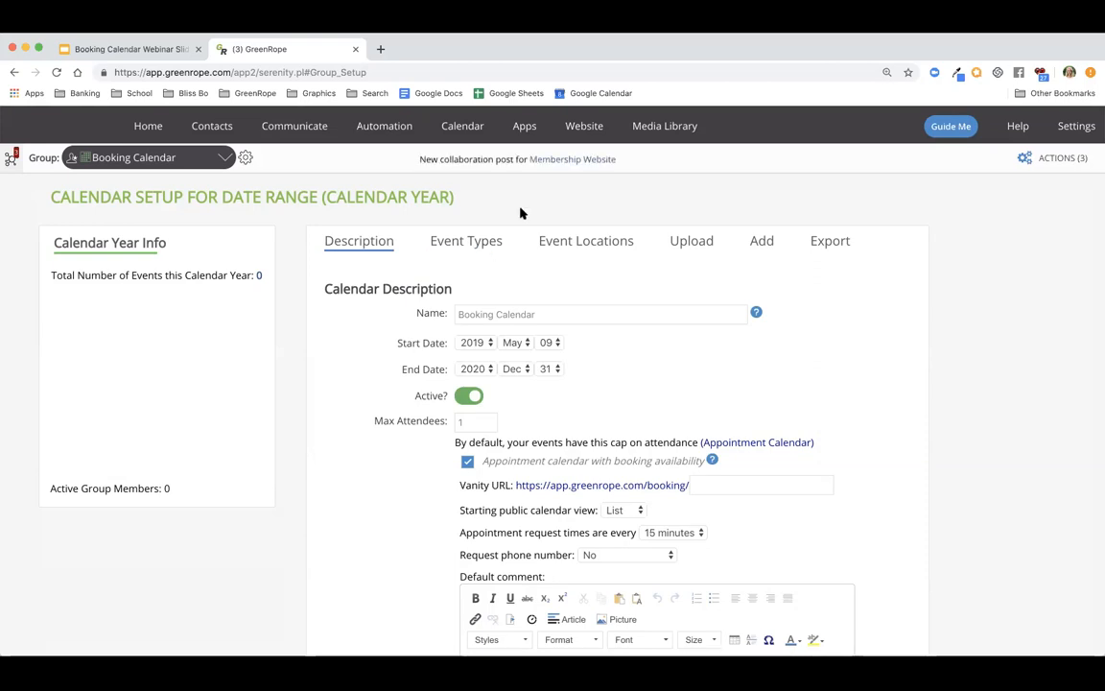
mouse_move(472, 127)
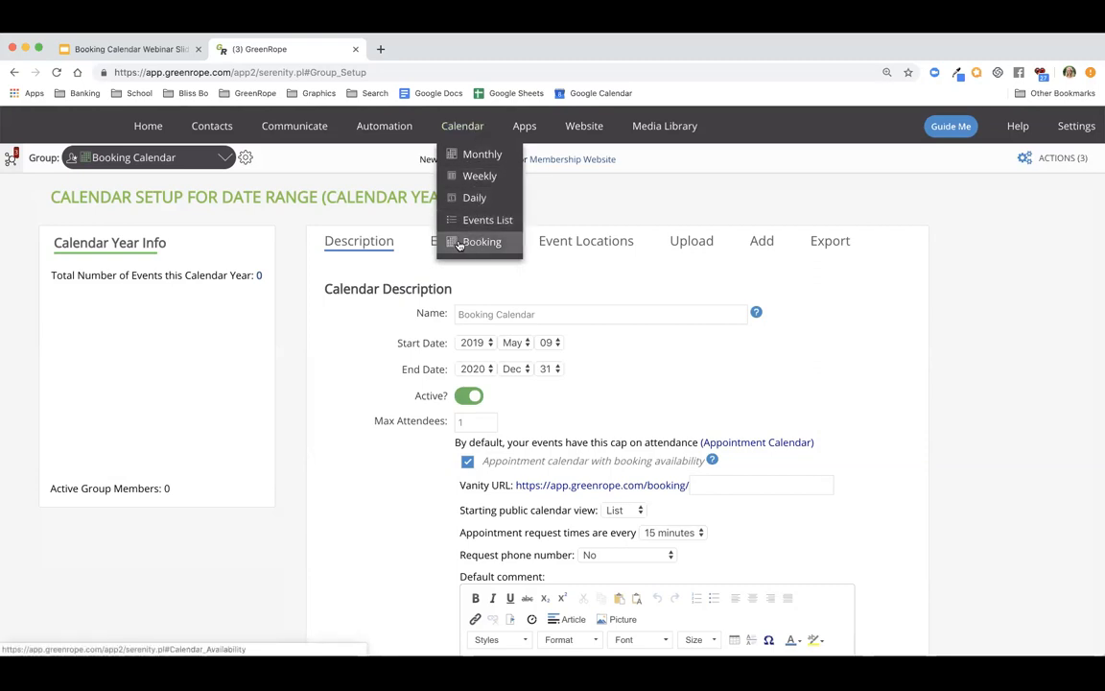
click(491, 245)
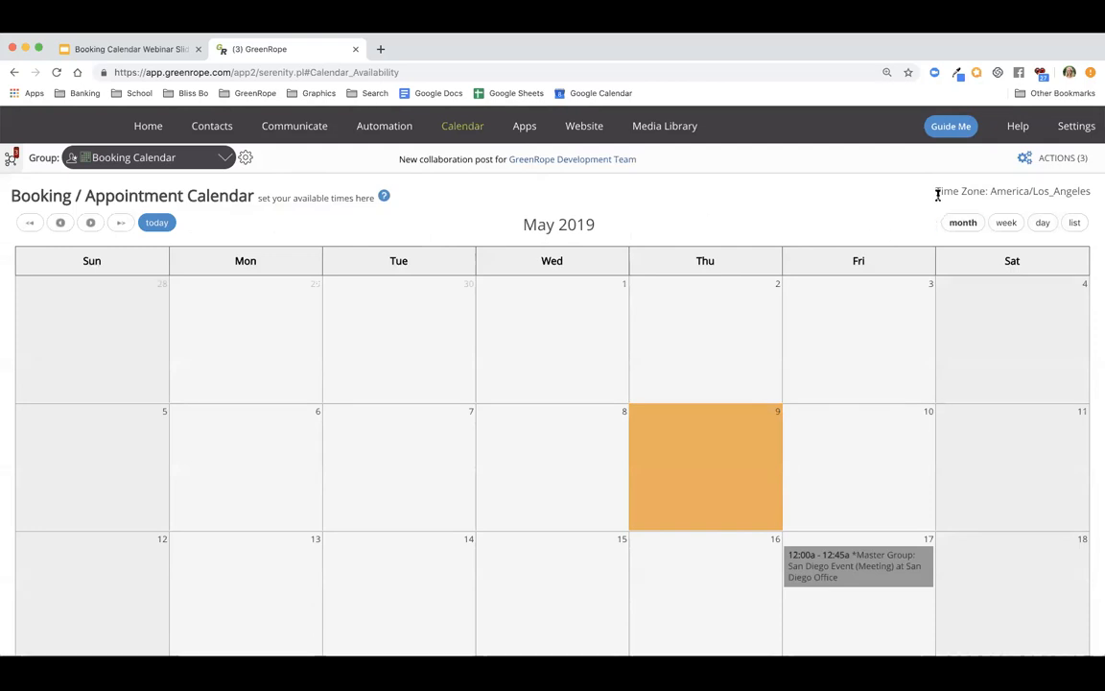
- Show the booking calendar by week and examine the hours of May 5 – 11, 2019
click(1004, 223)
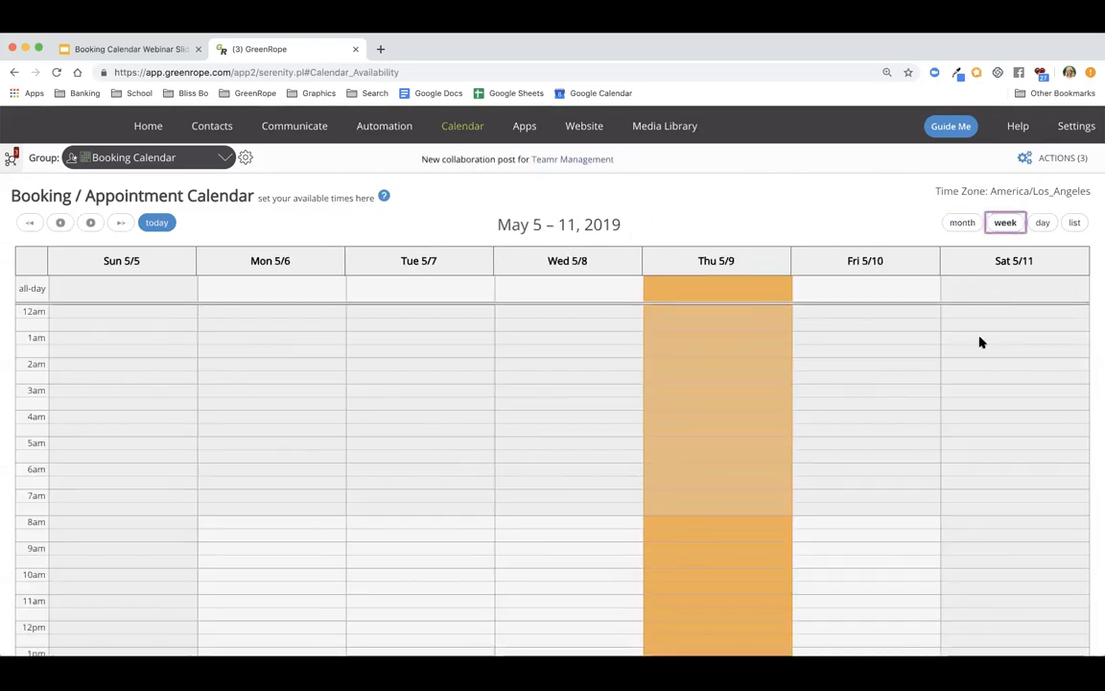
scroll(979, 341, down, 3)
scroll(979, 340, down, 2)
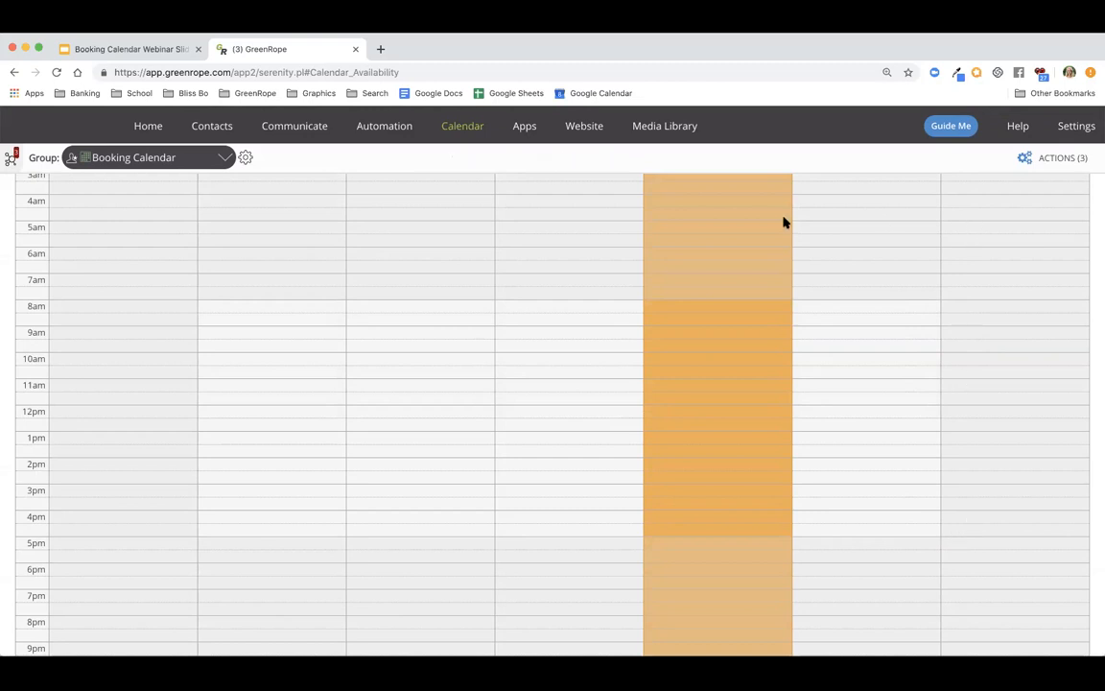
scroll(582, 239, up, 3)
scroll(582, 239, down, 5)
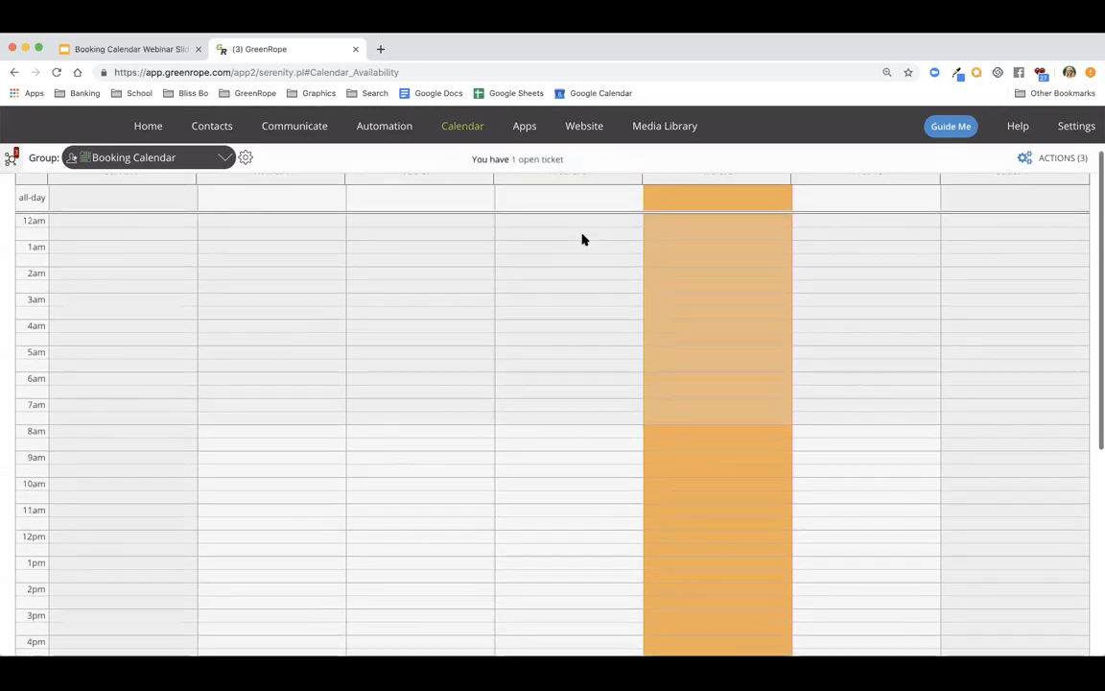
scroll(582, 239, up, 3)
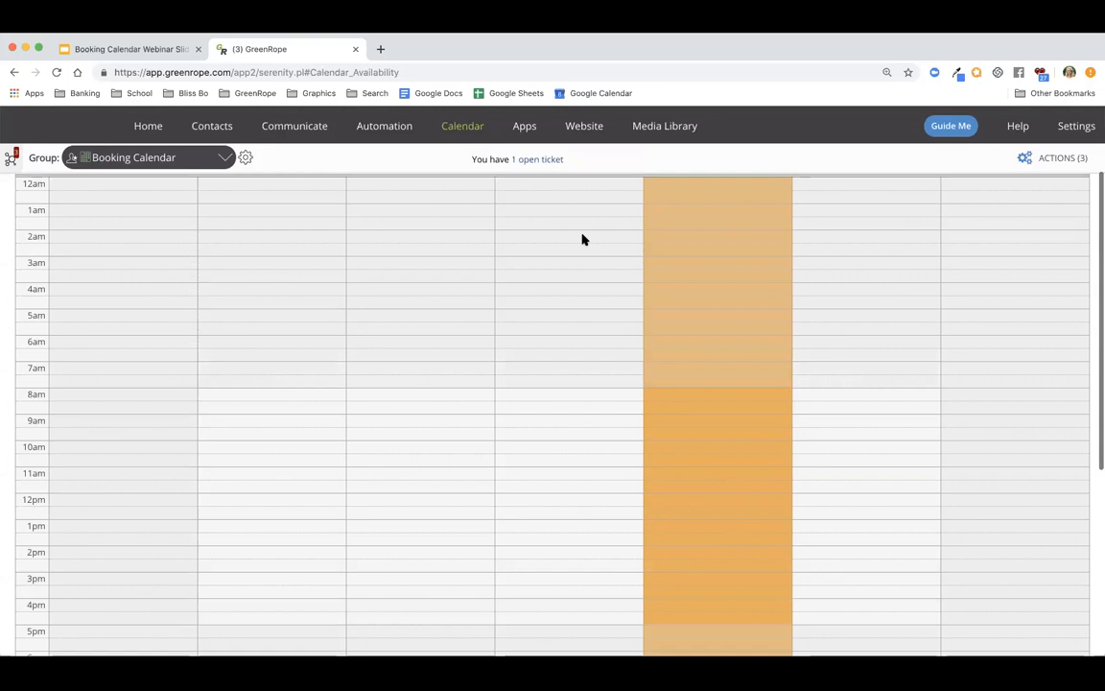
scroll(582, 239, down, 2)
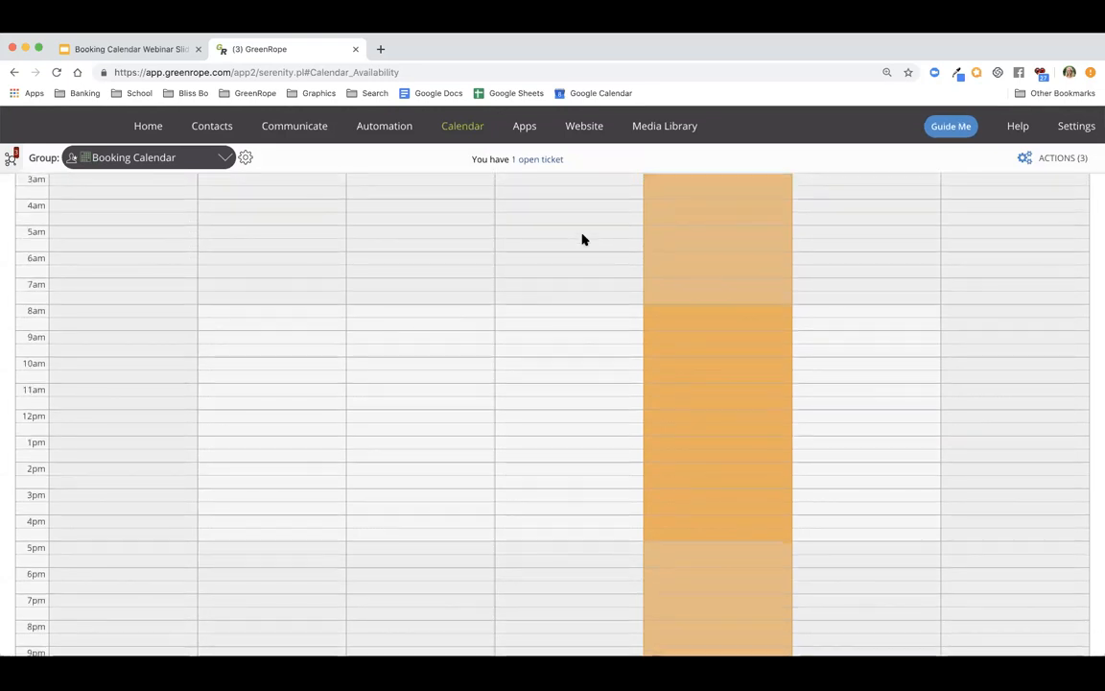
scroll(582, 239, up, 5)
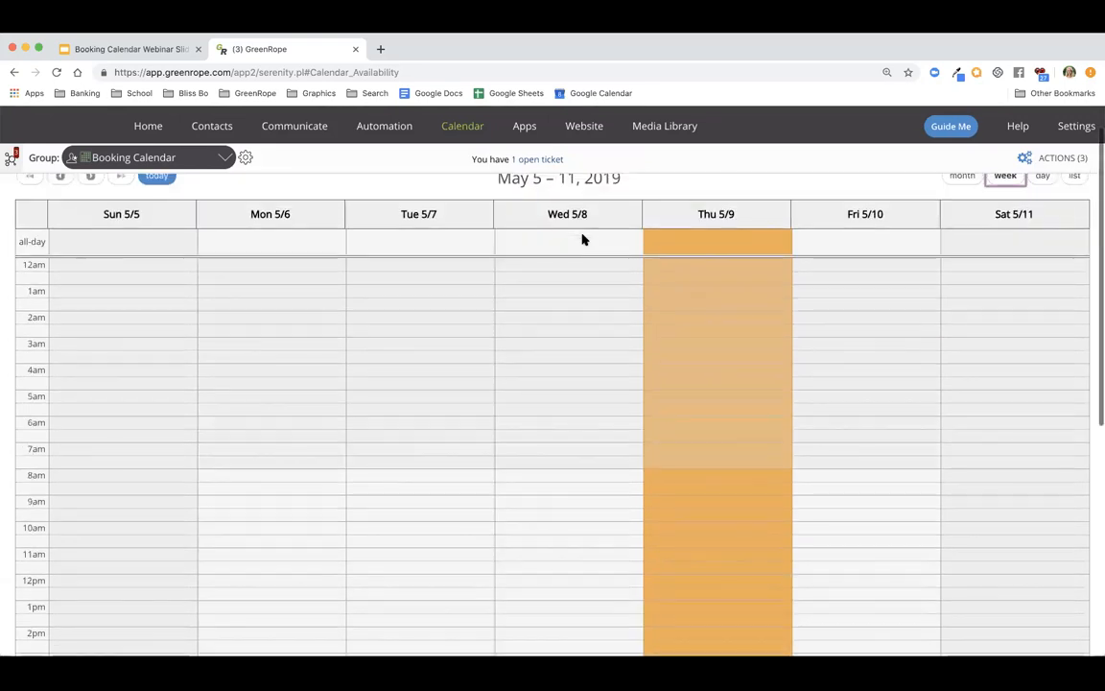
- Review the booking calendar by day and as a list, and return to the May 2019 month view
click(1044, 223)
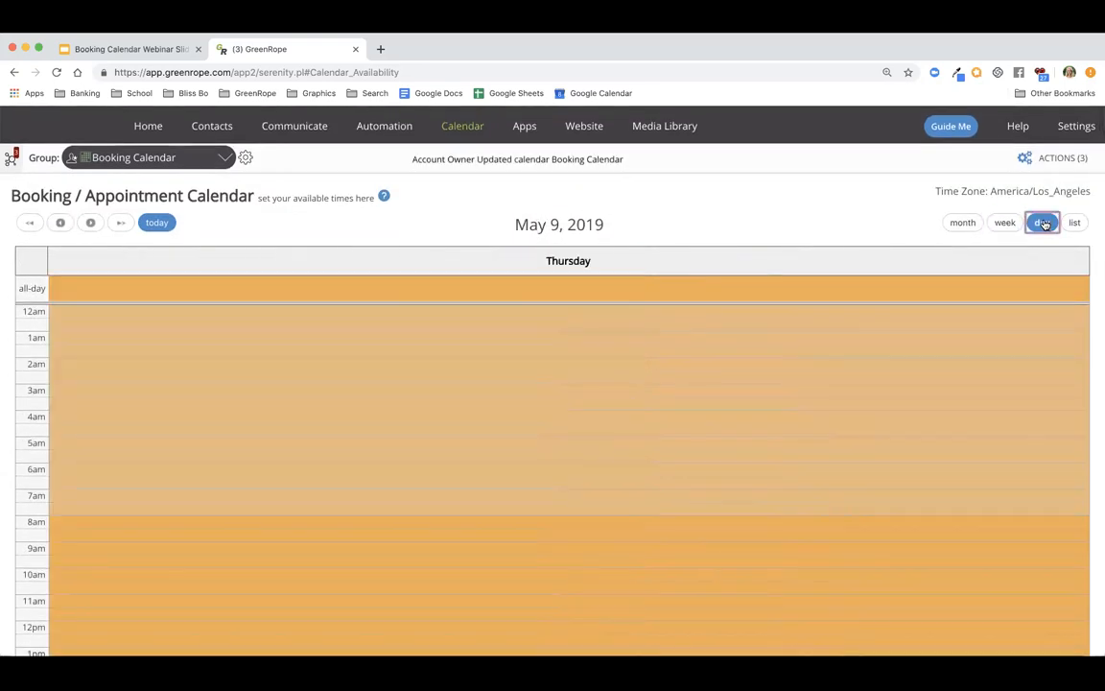
scroll(938, 358, down, 5)
scroll(938, 358, up, 3)
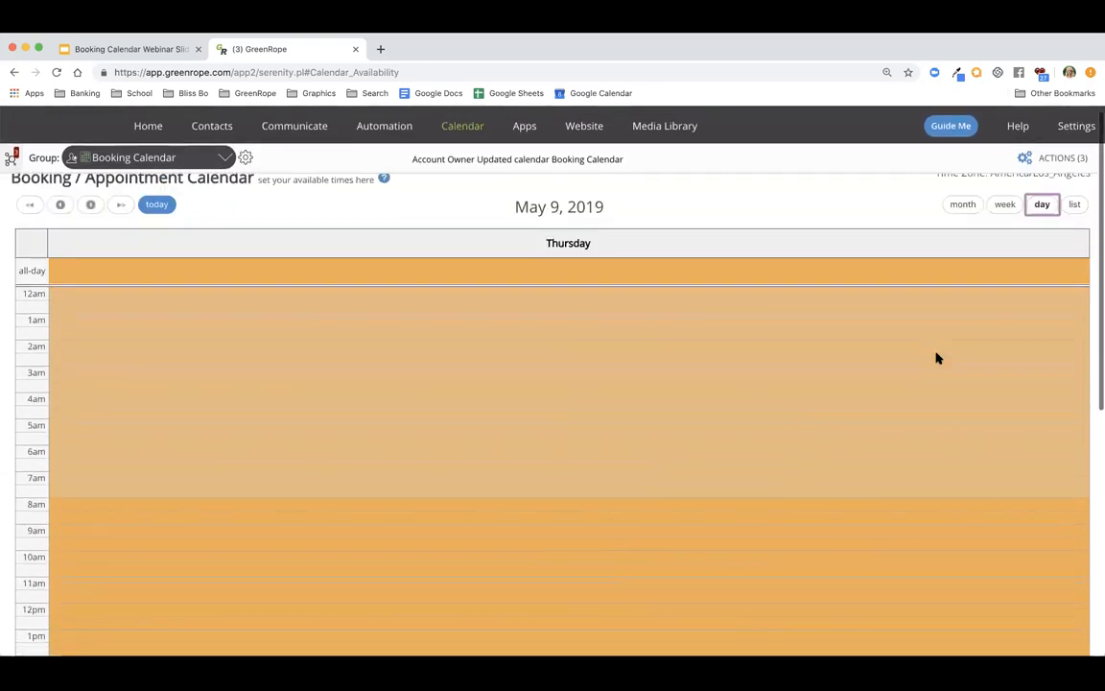
click(1072, 205)
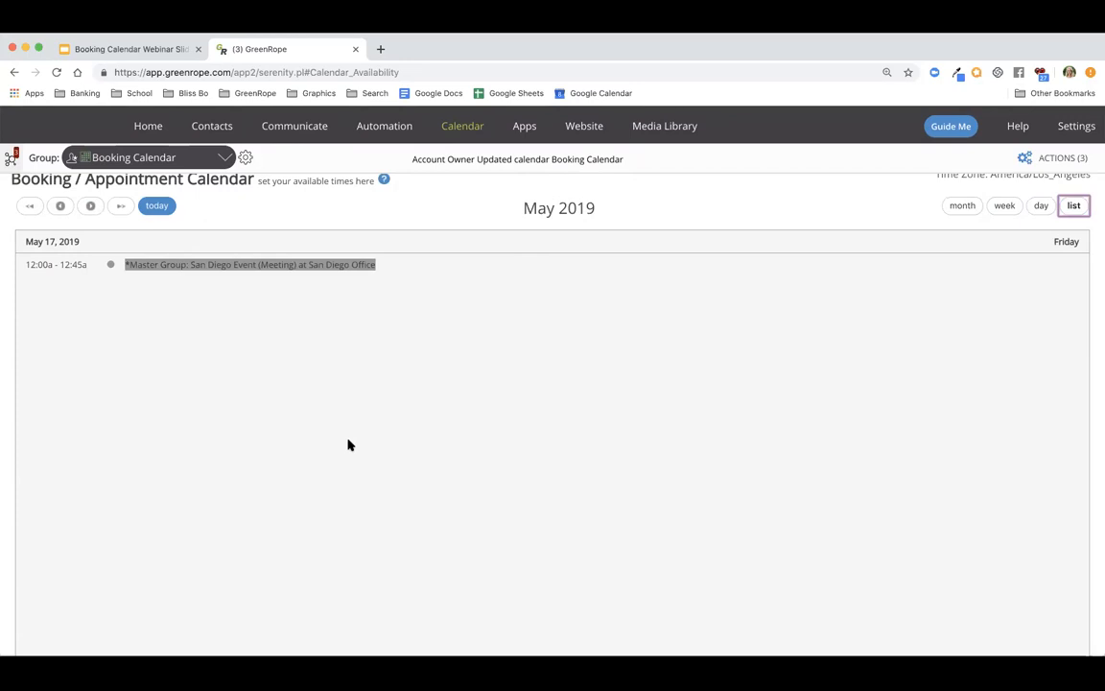
click(972, 213)
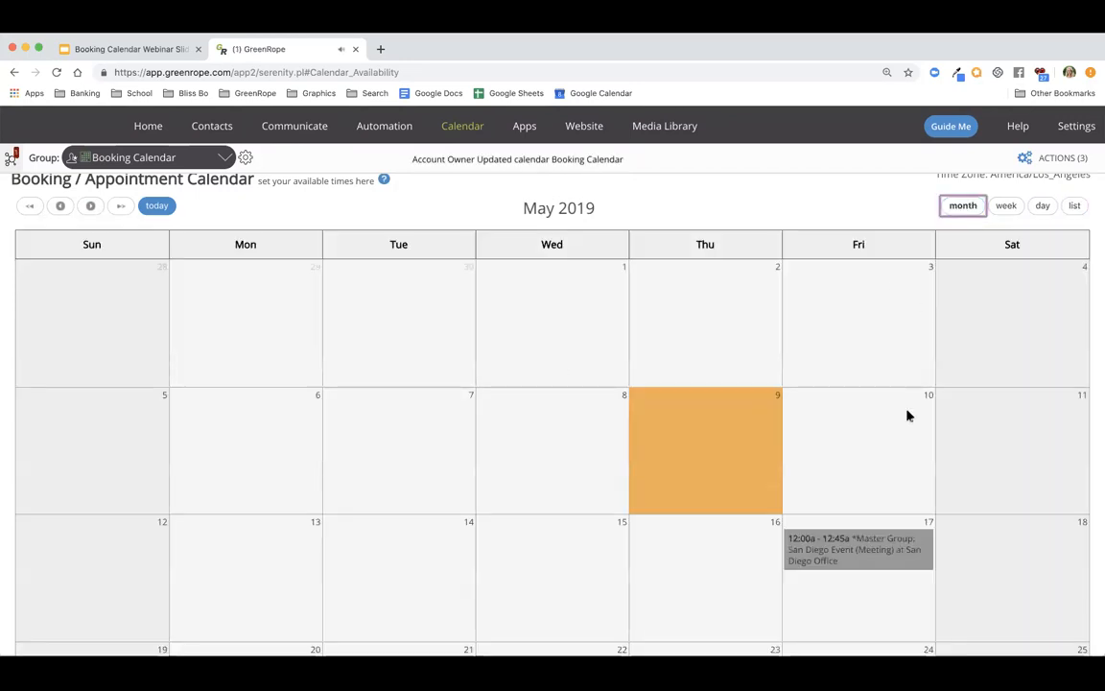
scroll(907, 415, down, 2)
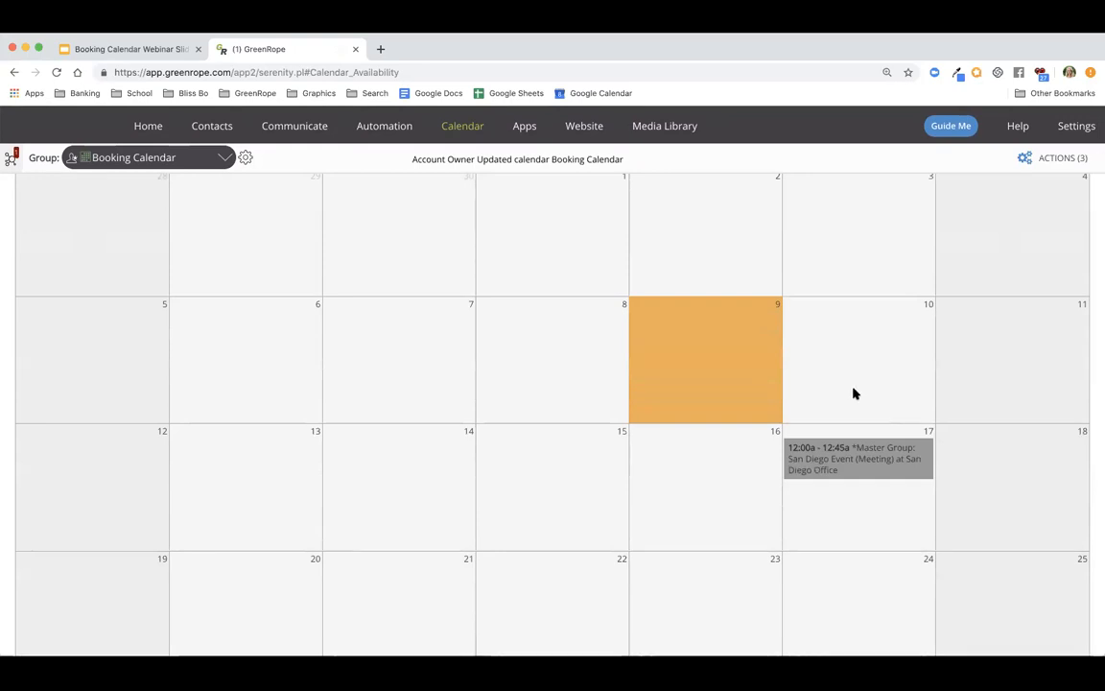
scroll(733, 383, up, 1)
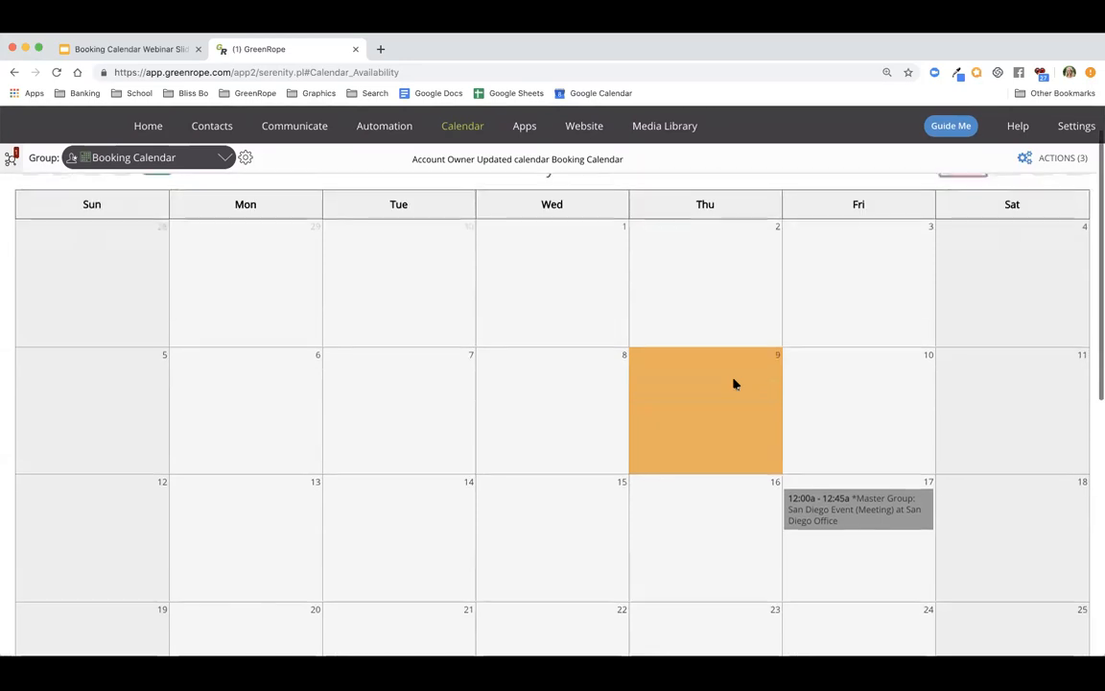
- Start a new available time slot on Monday, May 13, 2019, applied to today and the next 2 days
click(253, 517)
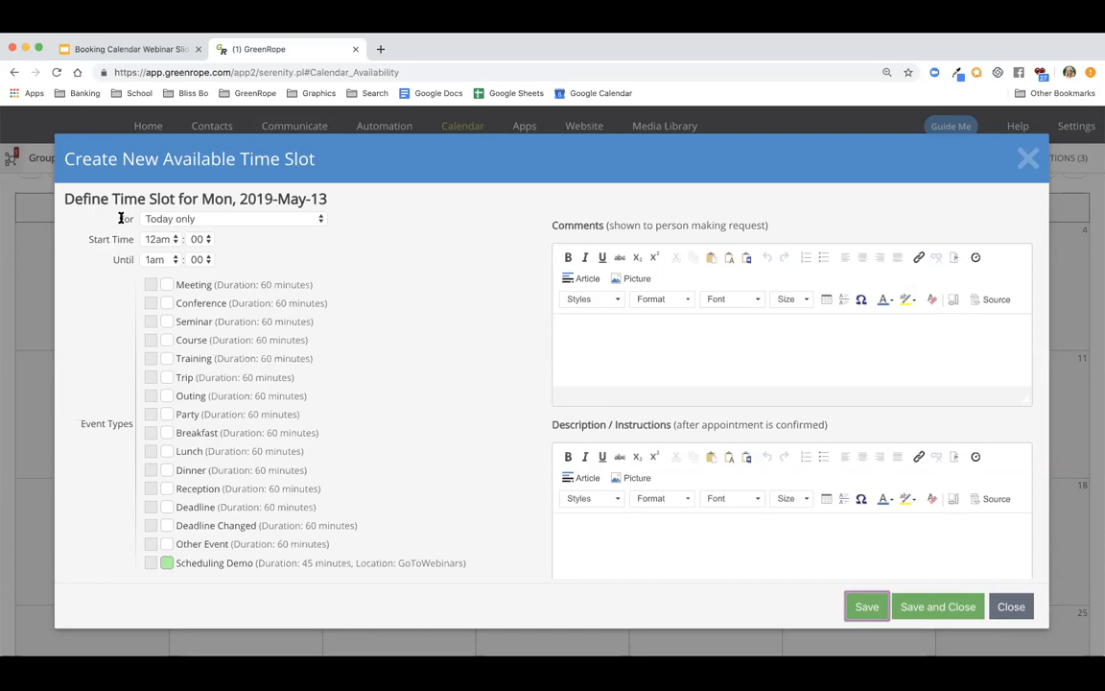
drag(121, 218, 130, 219)
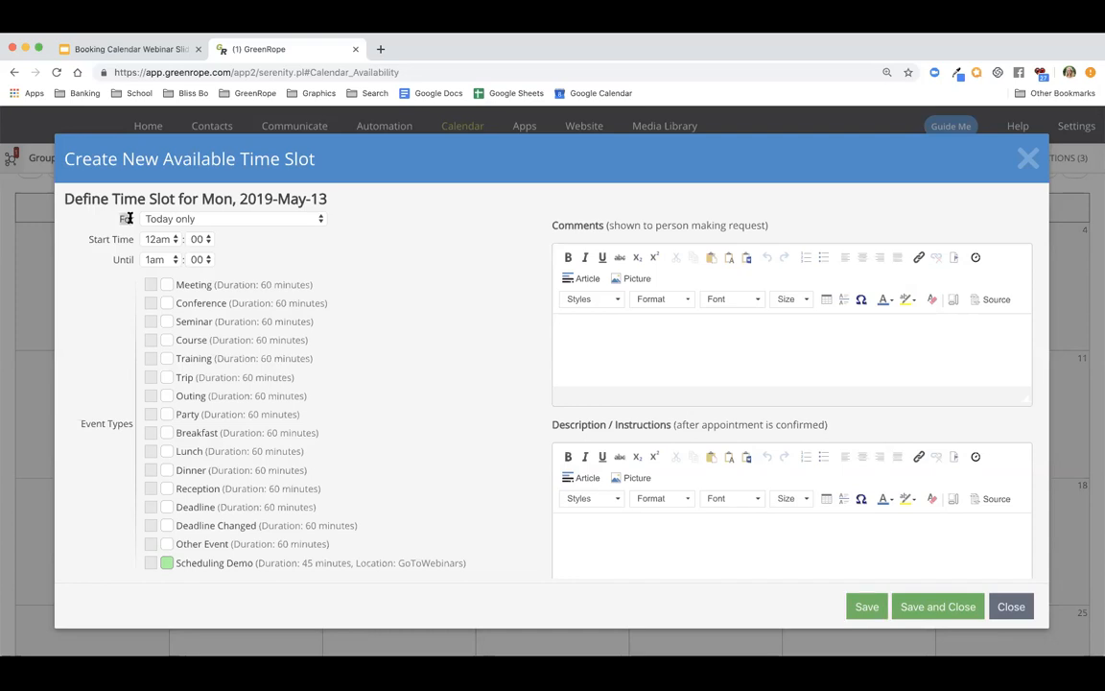
click(188, 221)
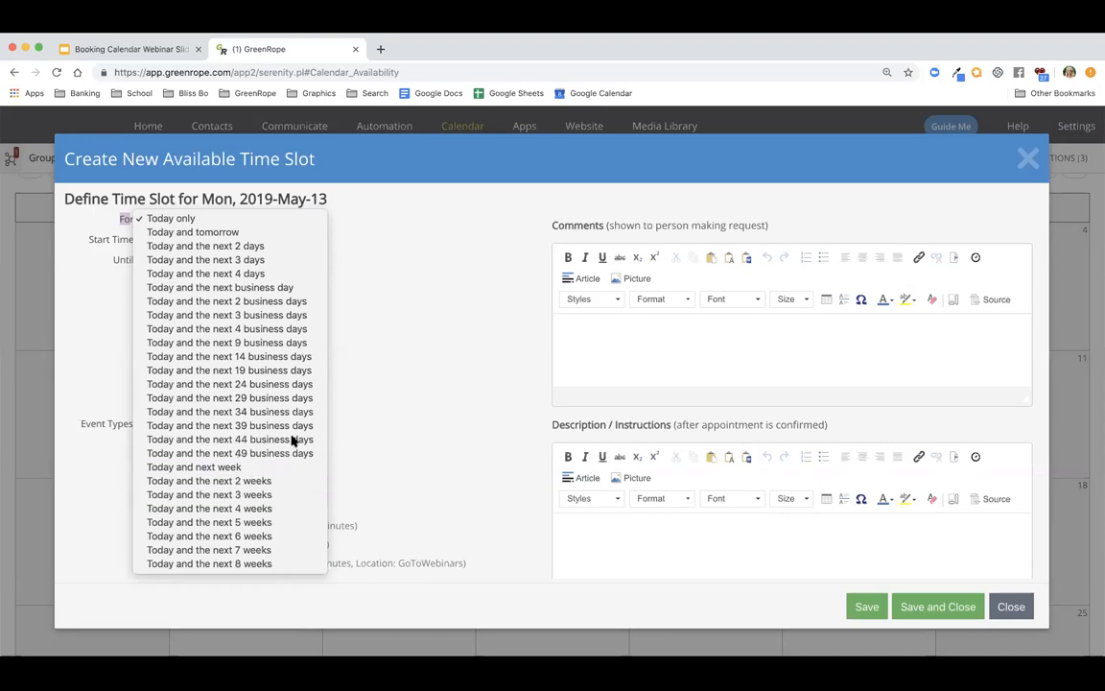
click(270, 246)
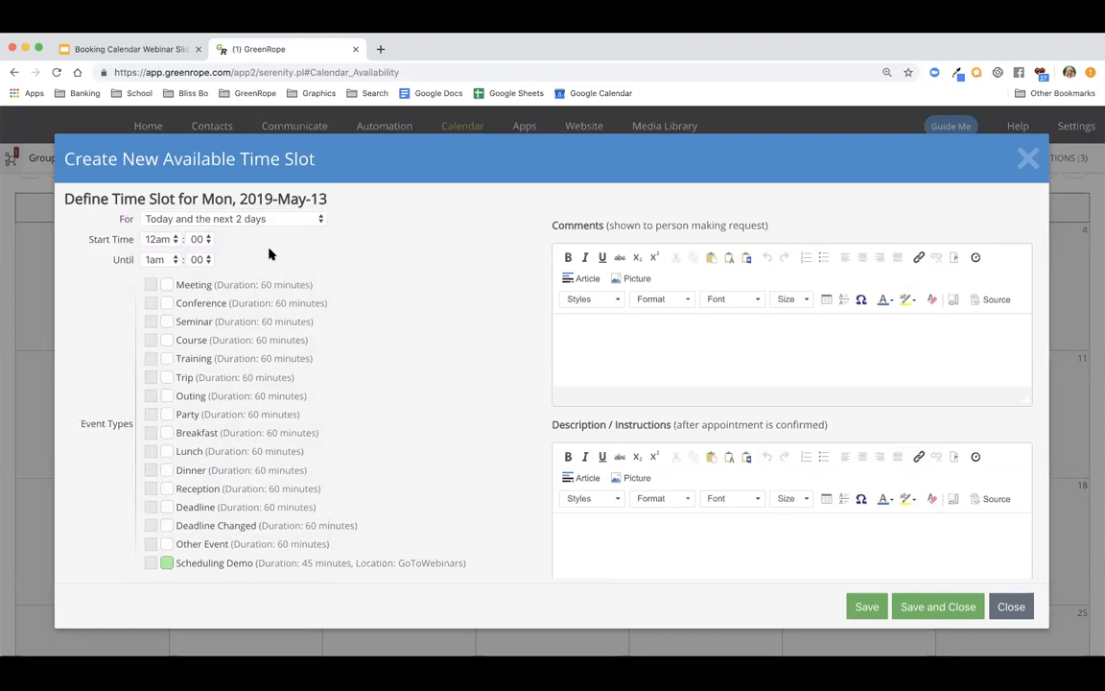
- Set the time slot to run from 10am until 4pm and offer only the Scheduling Demo event type
click(172, 240)
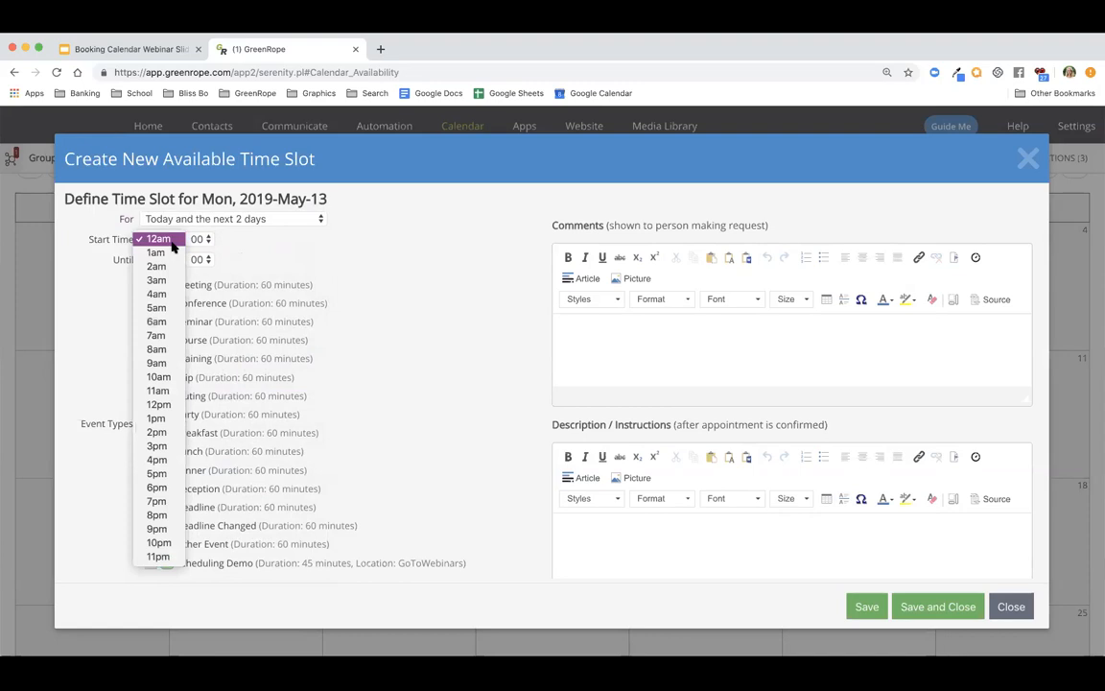
click(178, 381)
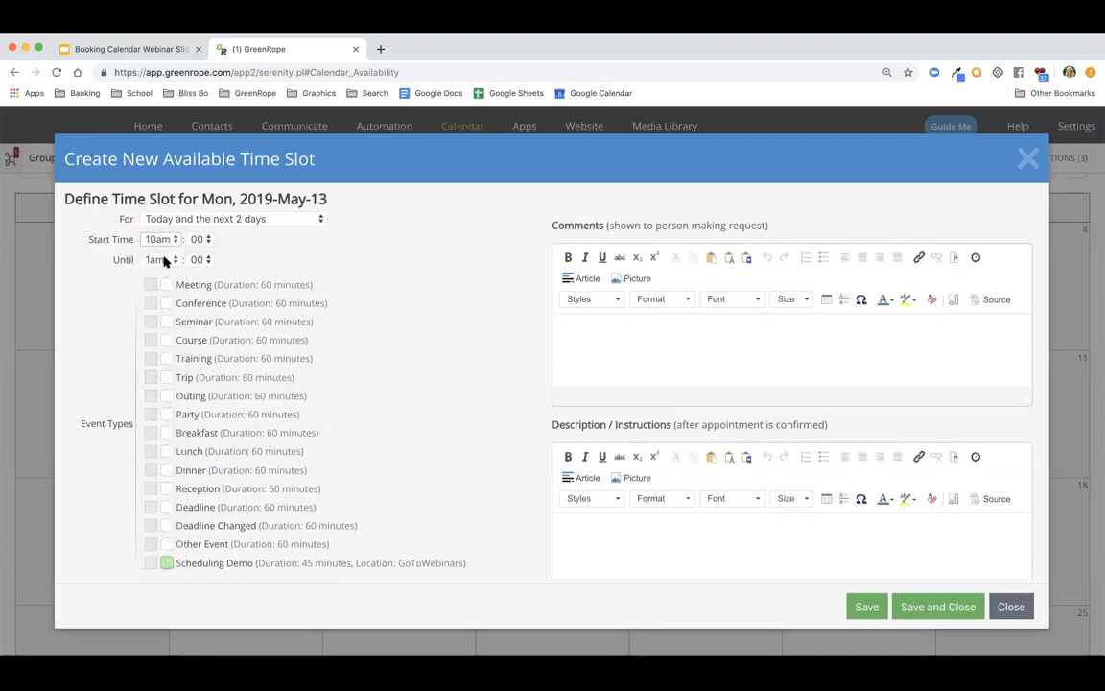
click(163, 259)
click(151, 468)
scroll(280, 273, down, 1)
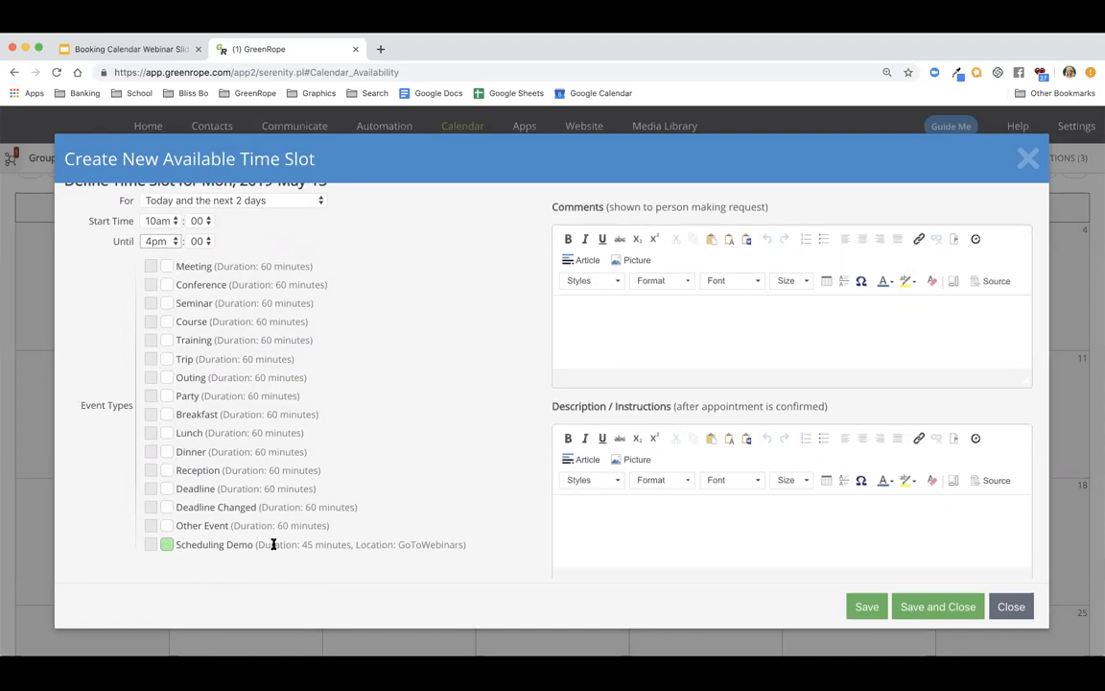
click(152, 545)
scroll(455, 564, up, 1)
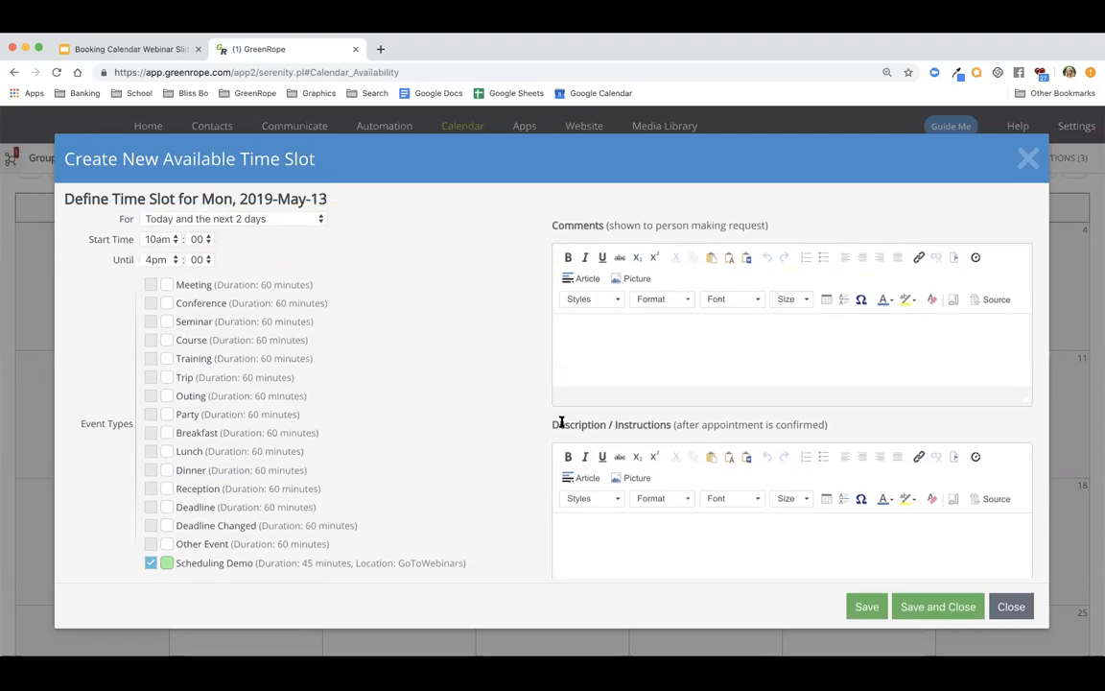
- Look over the comments and description editors, leave both blank, and save and close the available time slot
click(642, 357)
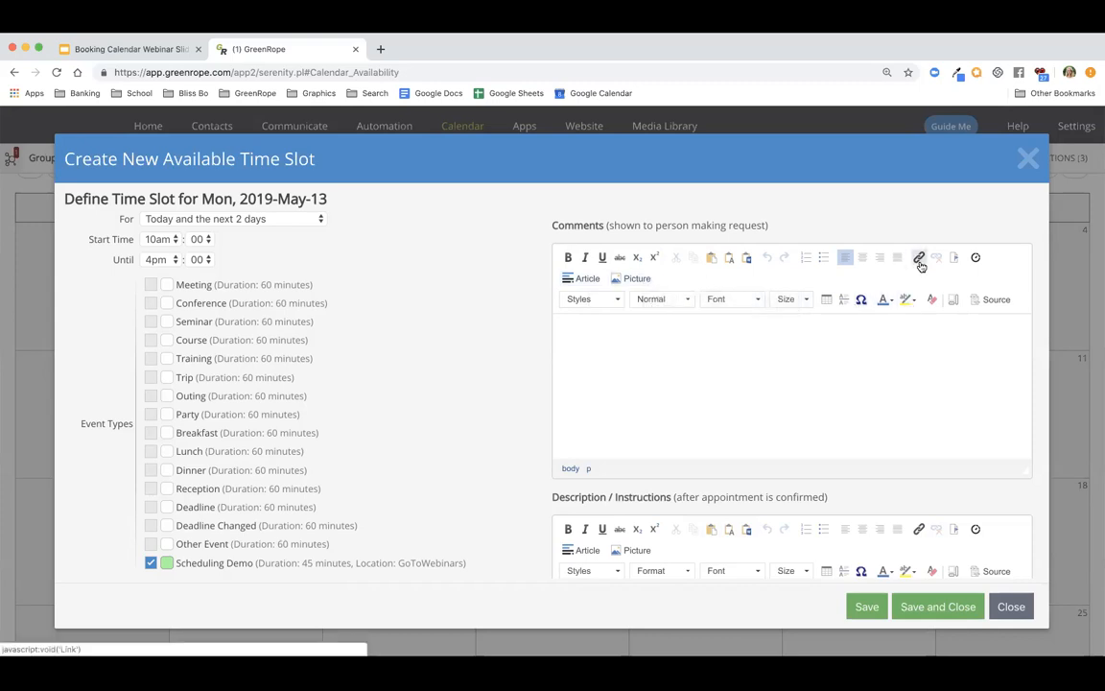
click(767, 391)
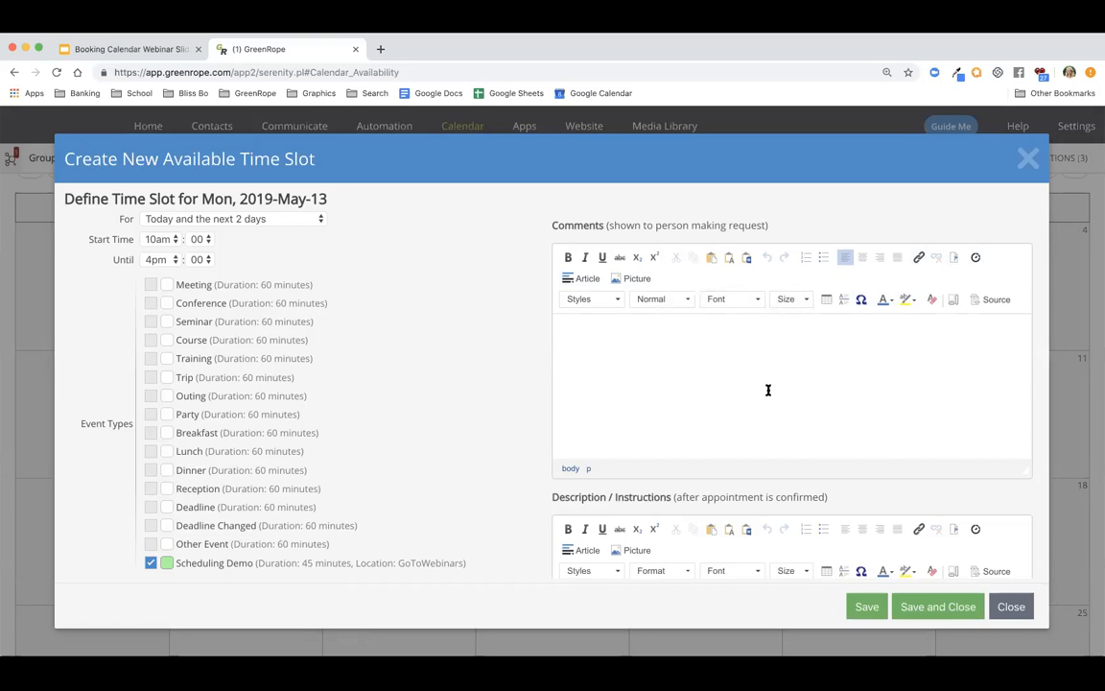
scroll(767, 389, down, 2)
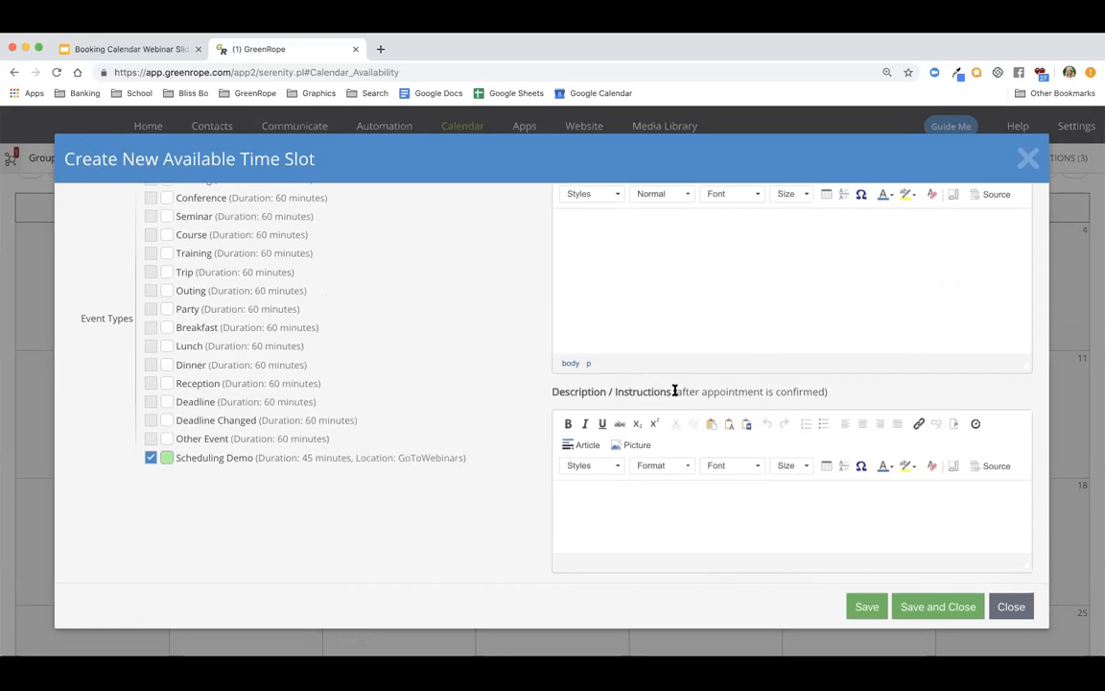
click(621, 503)
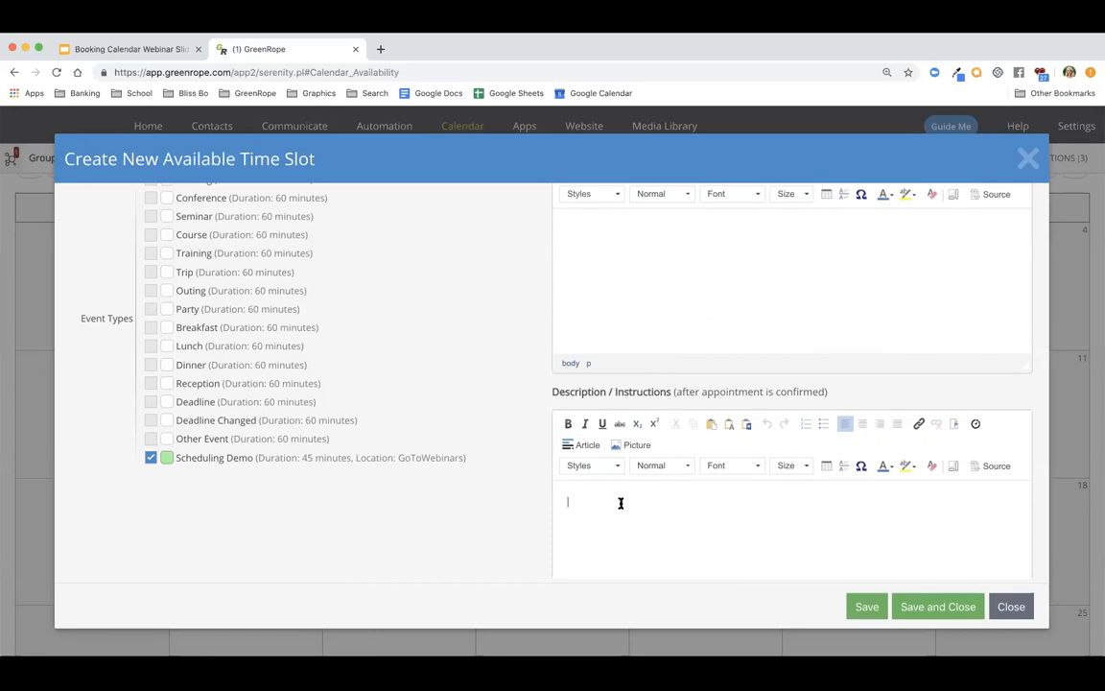
scroll(620, 503, down, 2)
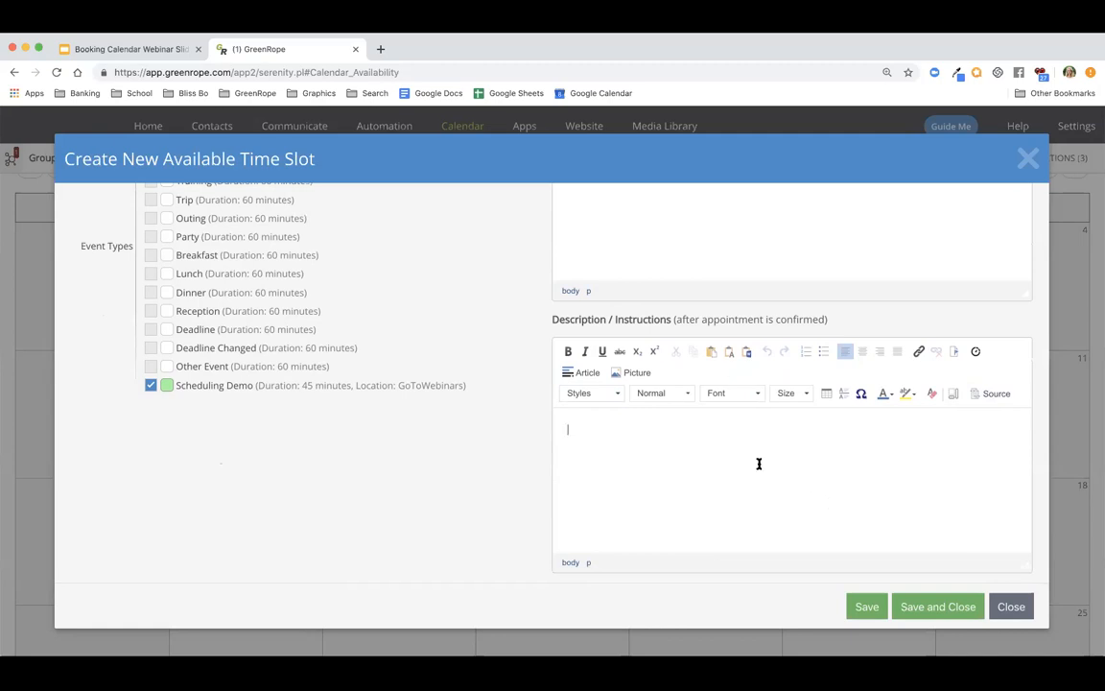
scroll(753, 457, up, 4)
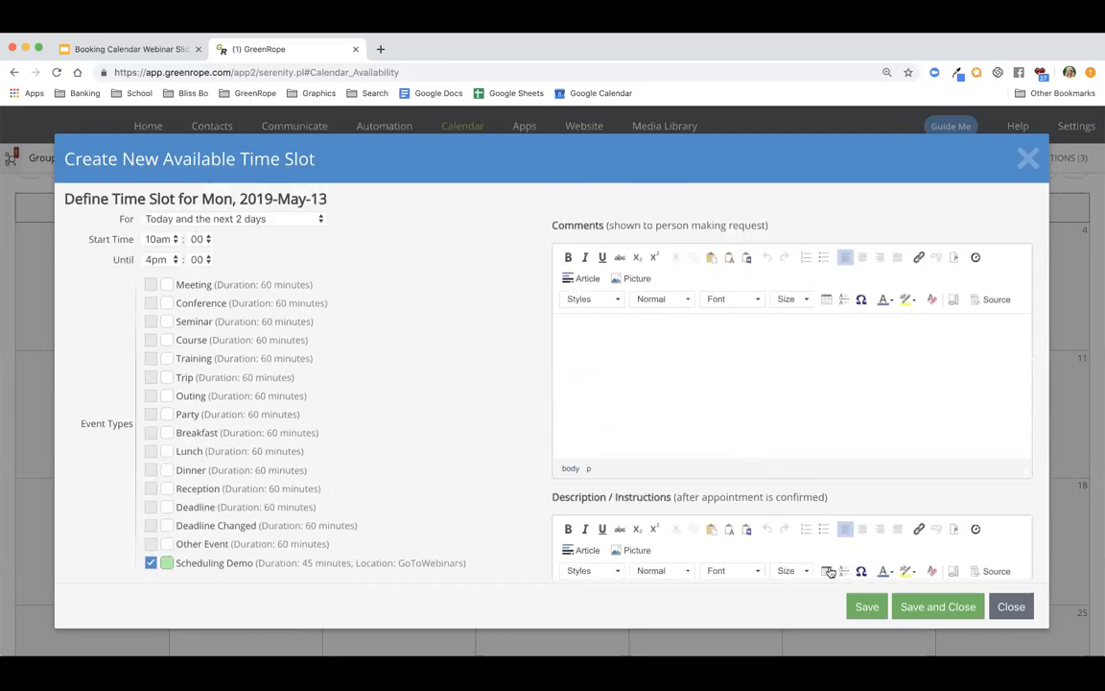
click(914, 607)
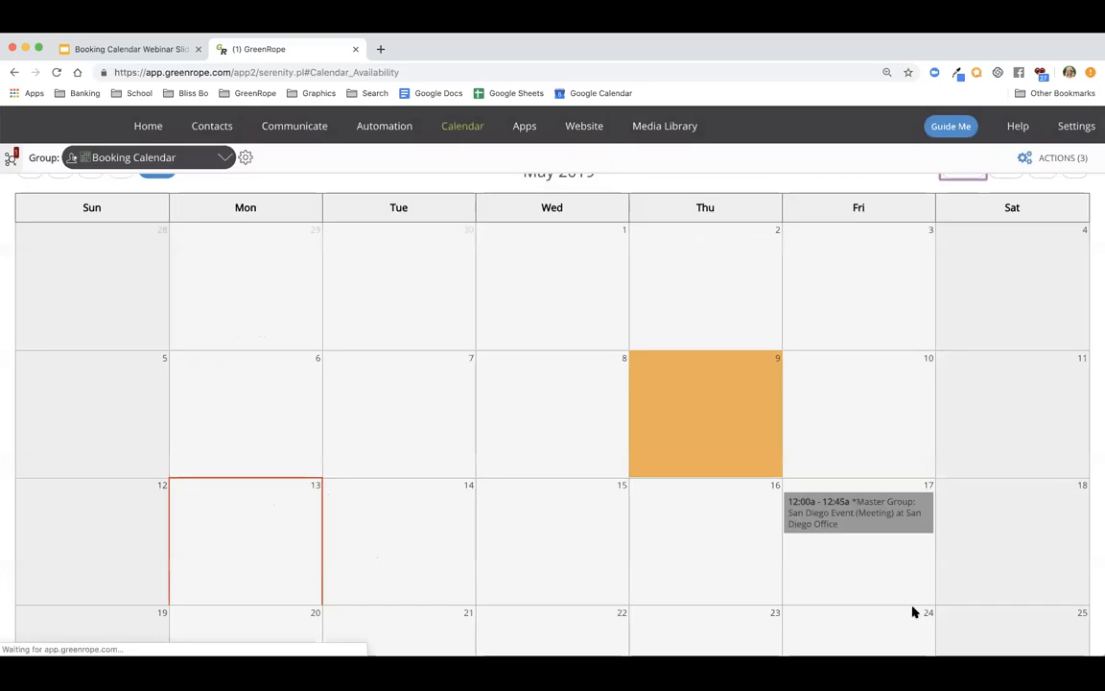
- Check the Scheduling Demo availability in the May 2019 month and list views, and open the May 13 slot for editing
scroll(730, 609, down, 2)
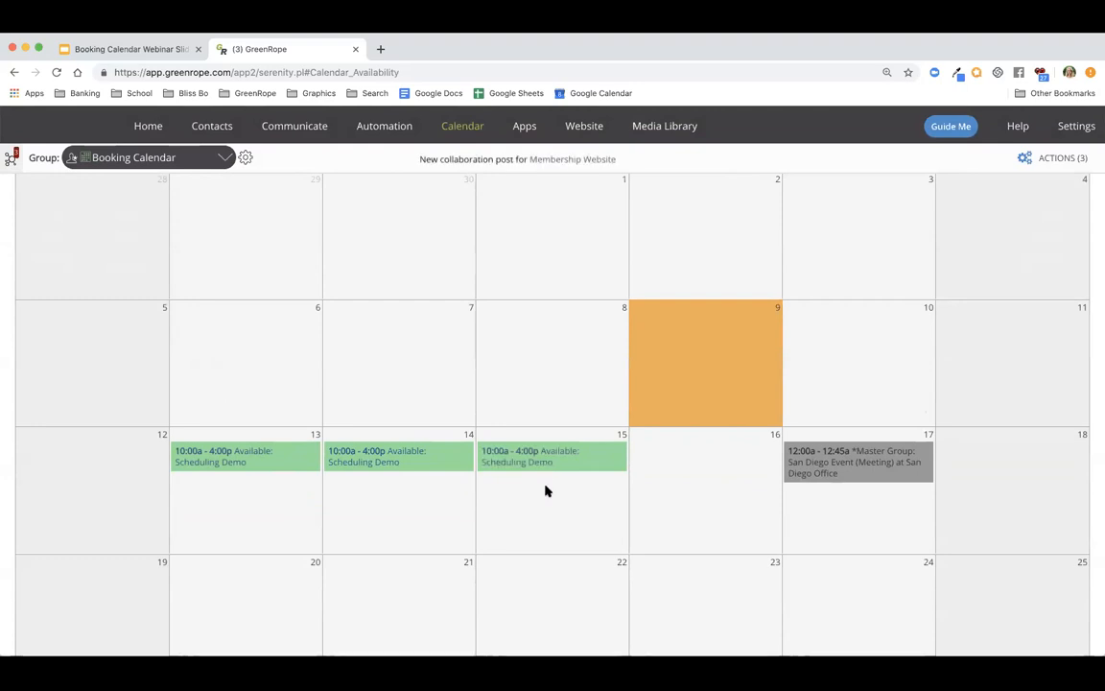
scroll(994, 255, up, 1)
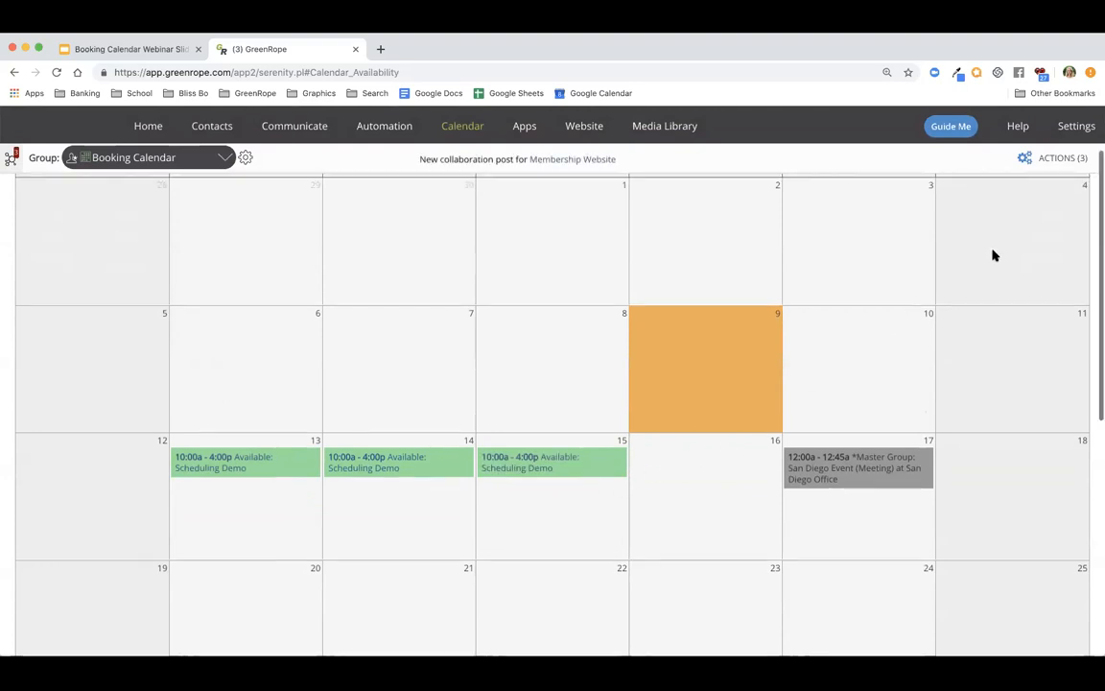
scroll(994, 255, up, 2)
click(1074, 193)
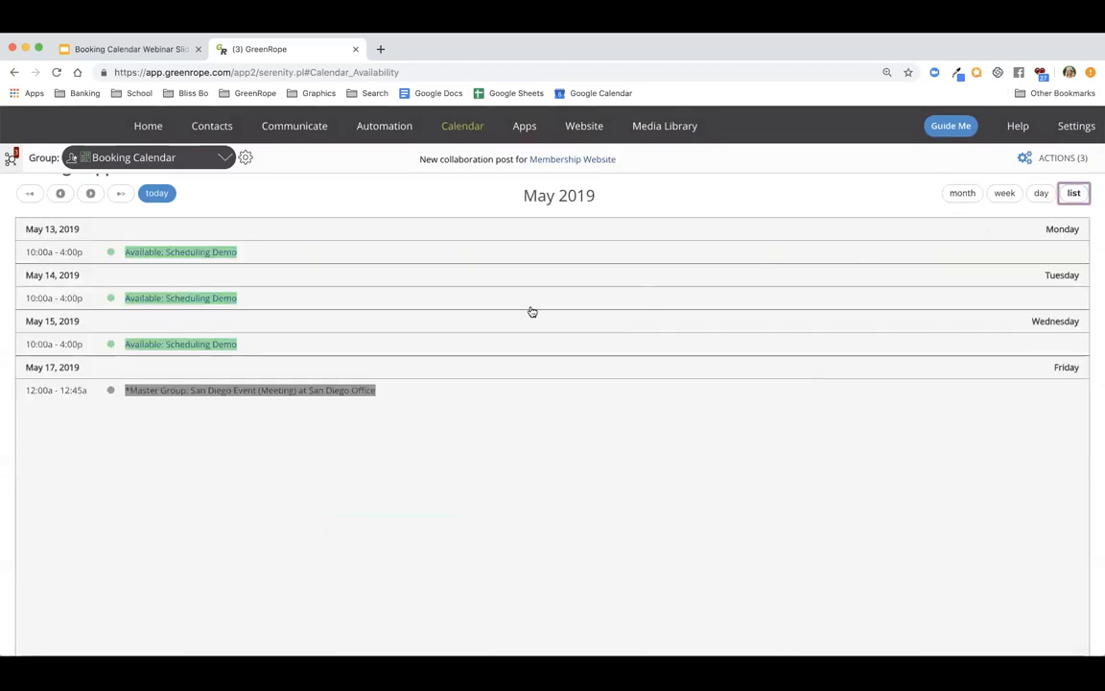
click(216, 252)
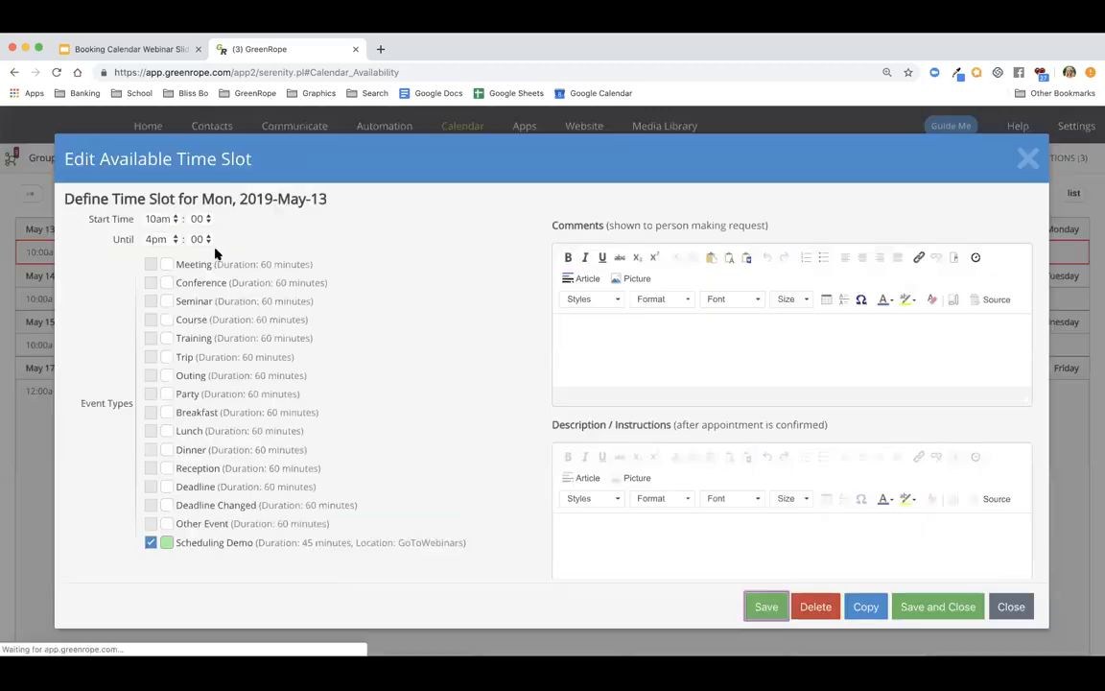
- Close the May 13 time slot editor, return the booking calendar to month view, and look over the May 2019 availability
click(1013, 606)
click(962, 222)
scroll(749, 426, down, 1)
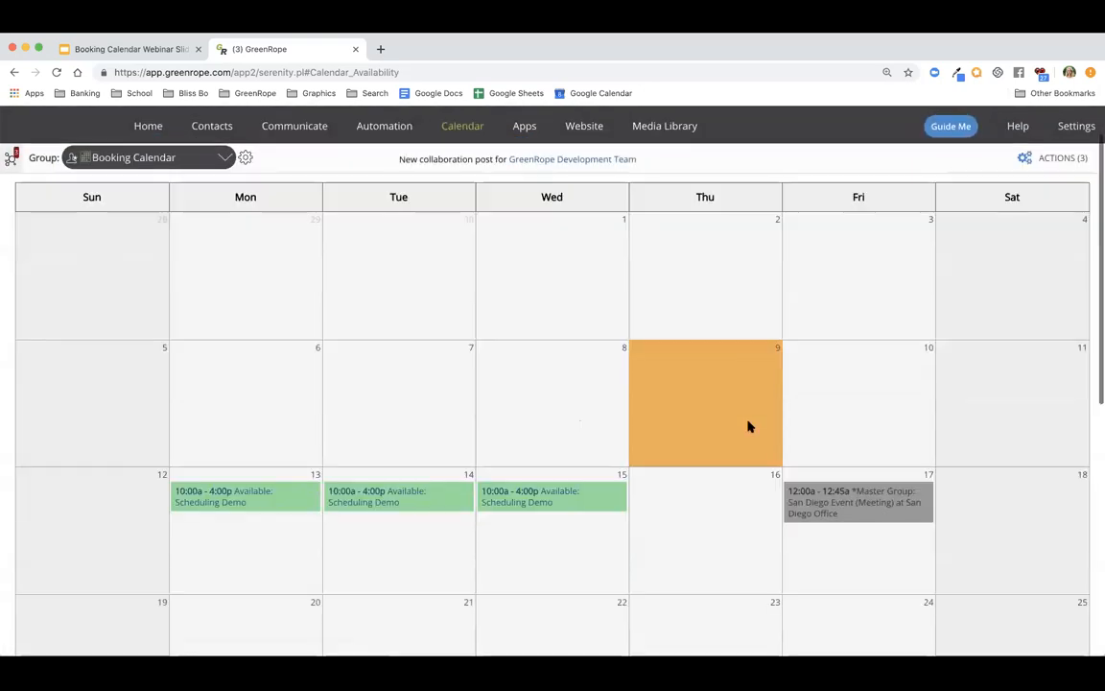
scroll(750, 426, down, 1)
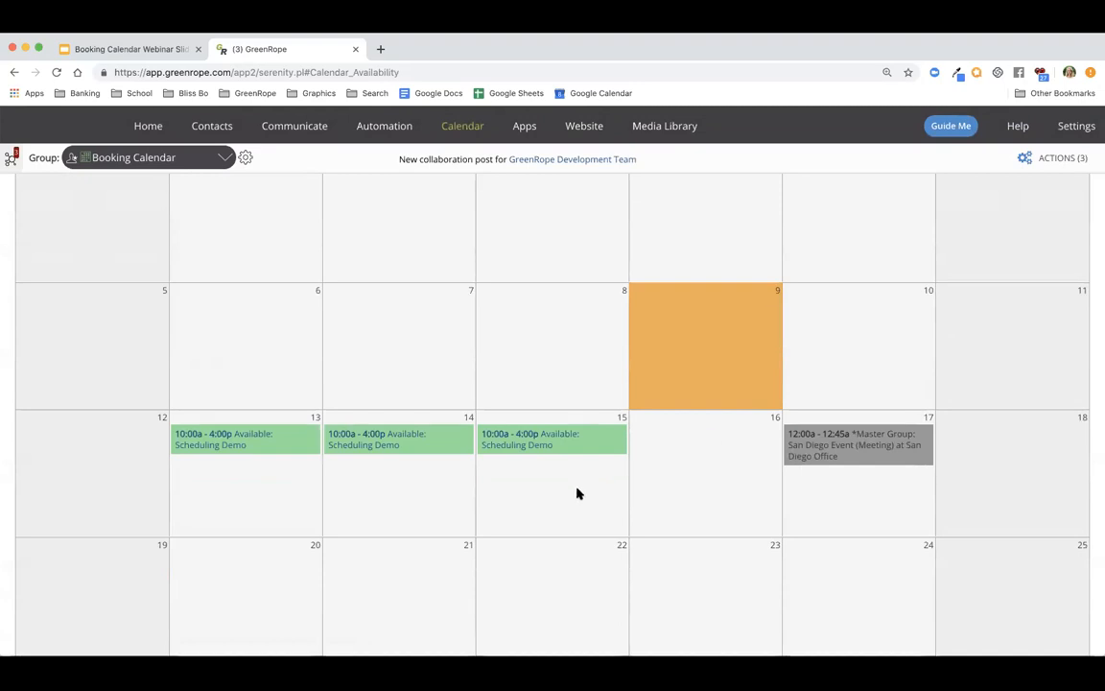
scroll(577, 493, down, 2)
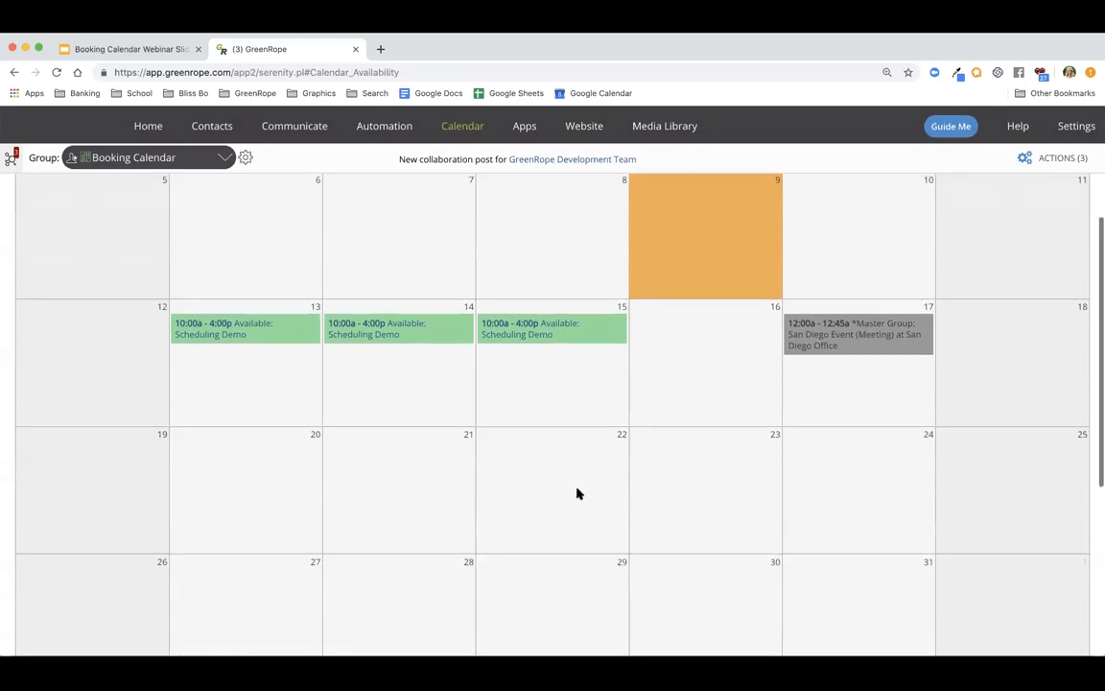
scroll(576, 493, down, 3)
scroll(576, 493, down, 3)
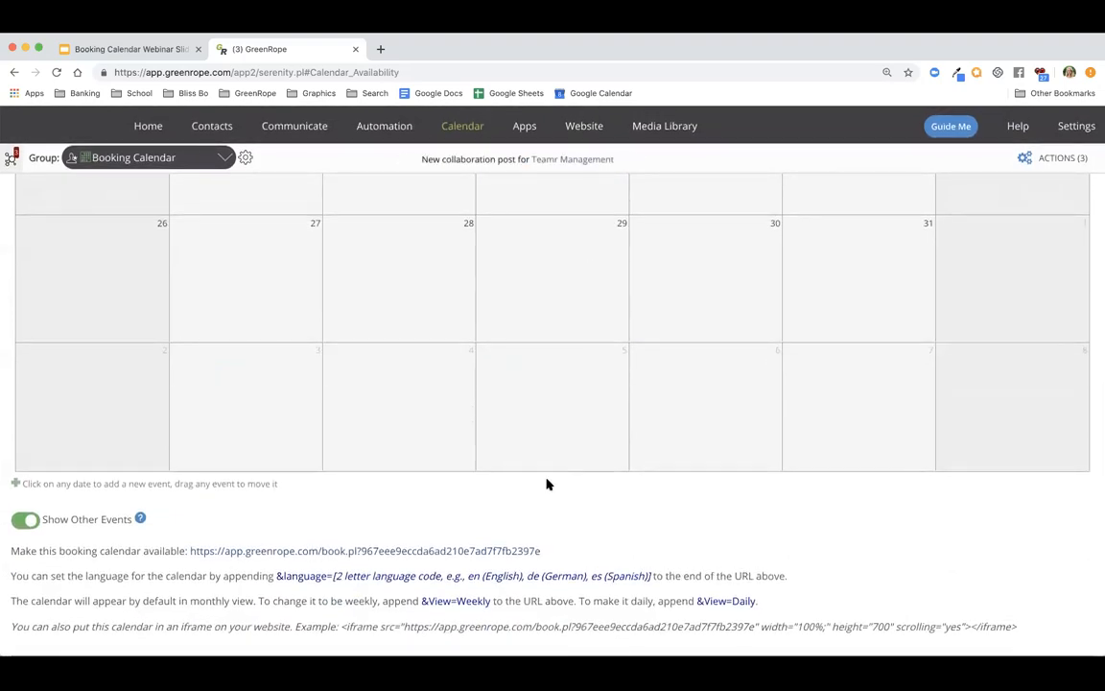
- Move the May 15 Scheduling Demo time slot to May 20 and the May 14 slot to May 21
scroll(519, 460, up, 2)
scroll(516, 461, up, 4)
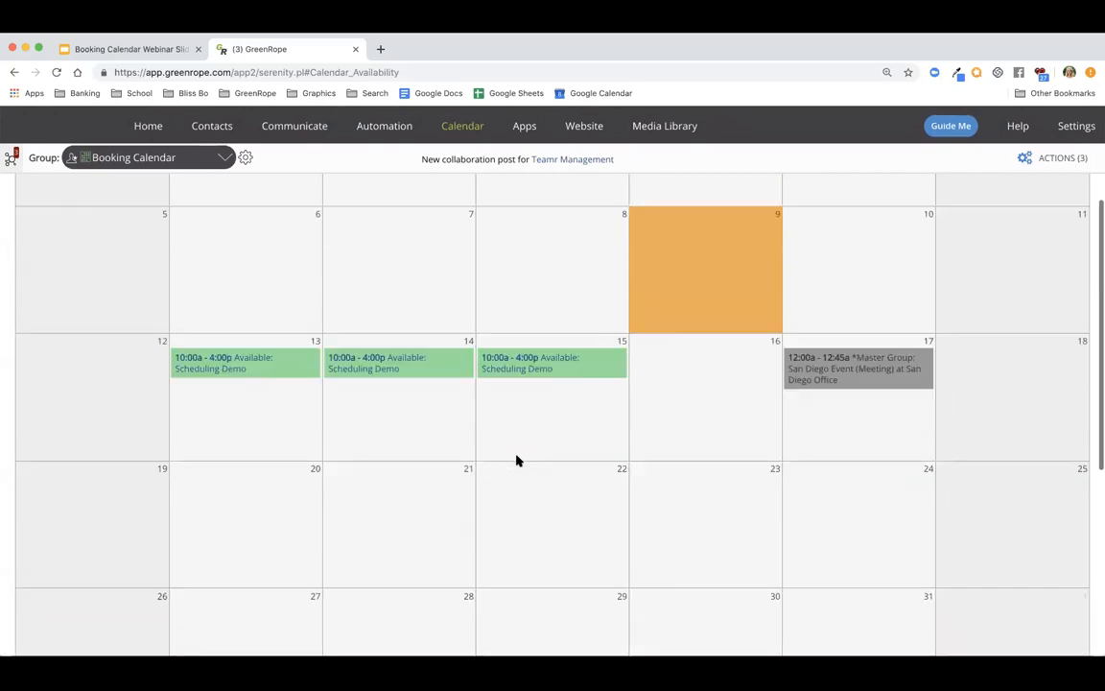
drag(583, 385, 246, 525)
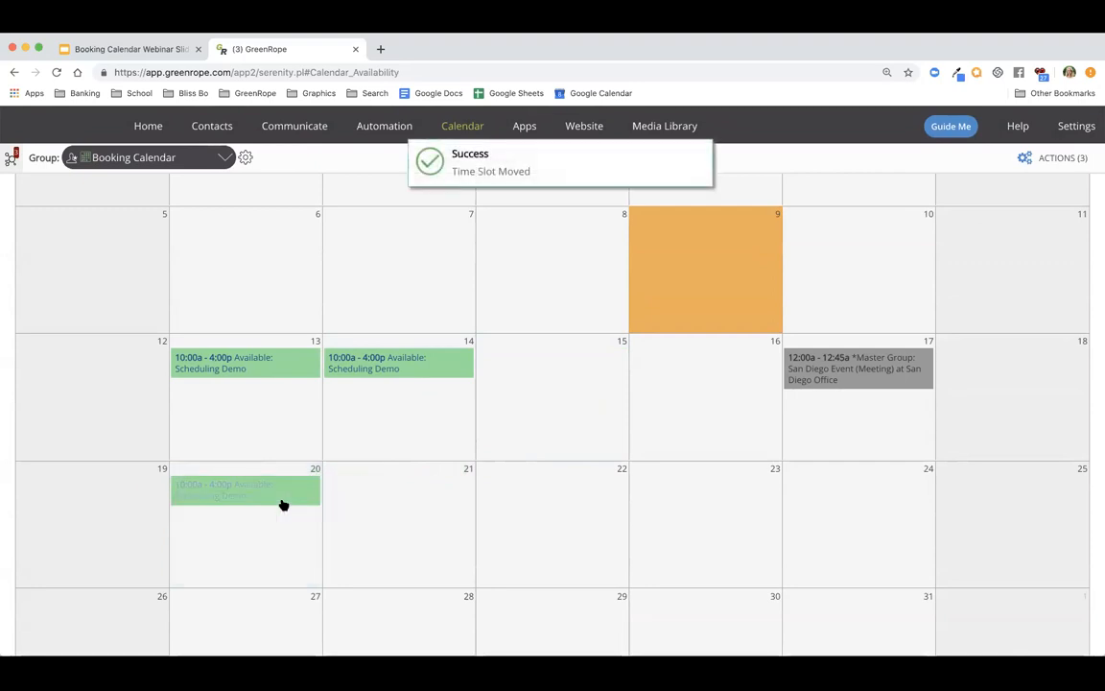
drag(408, 362, 436, 541)
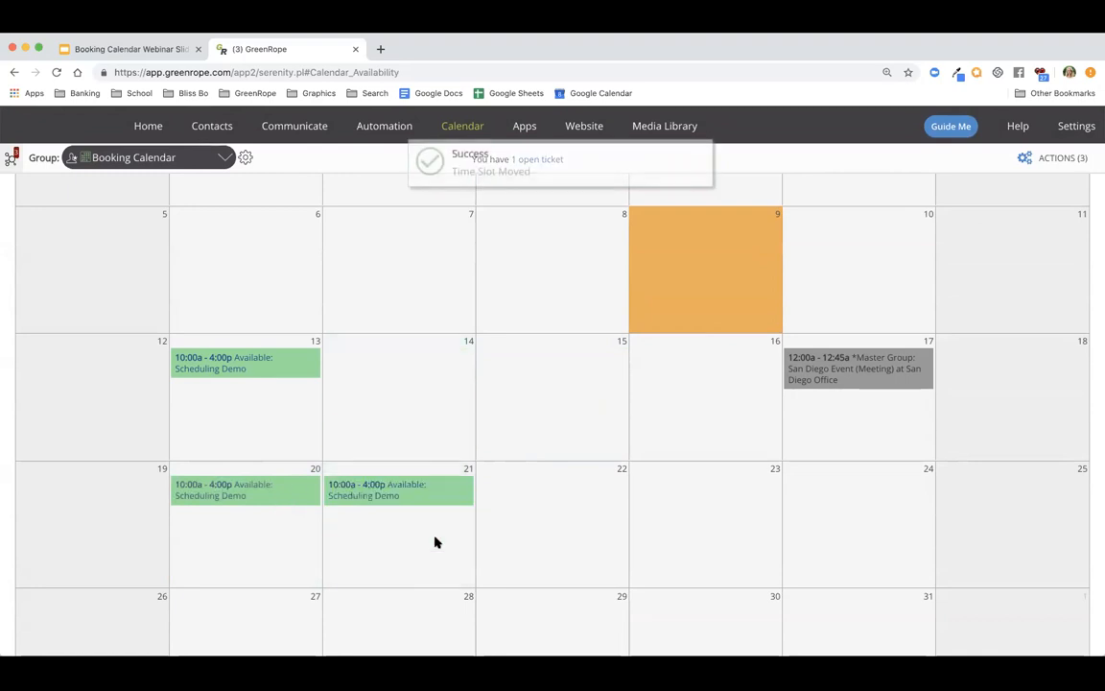
- Examine the booking calendar's sharing link, its language and default view options, and the iframe code for embedding it on a website
scroll(434, 543, down, 8)
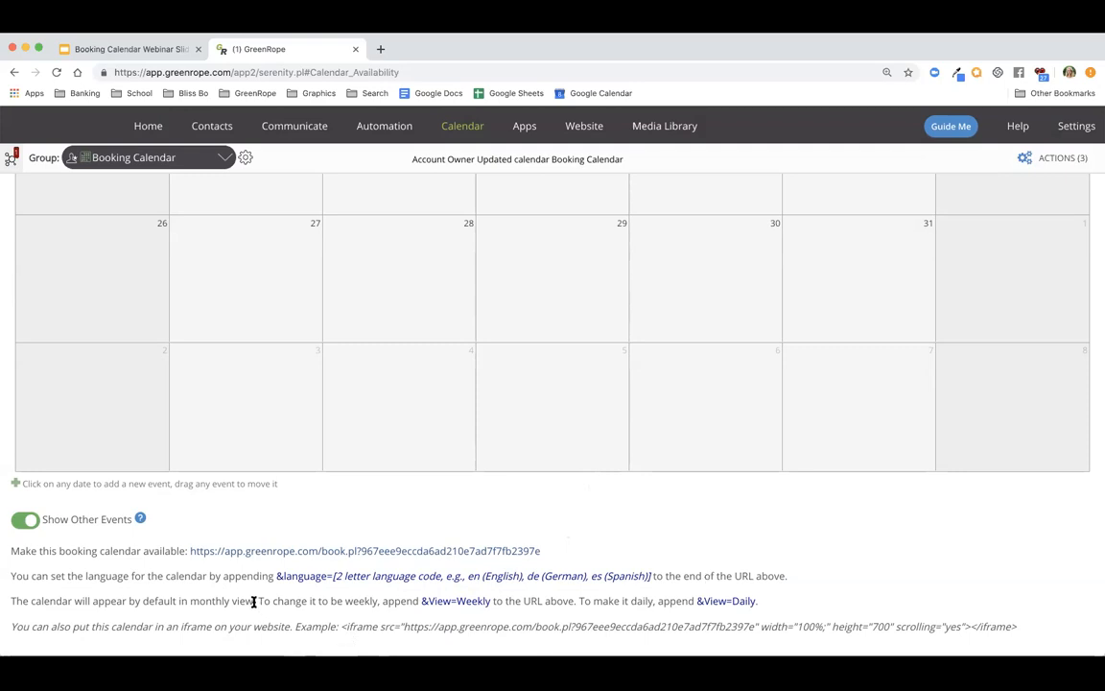
drag(190, 601, 253, 601)
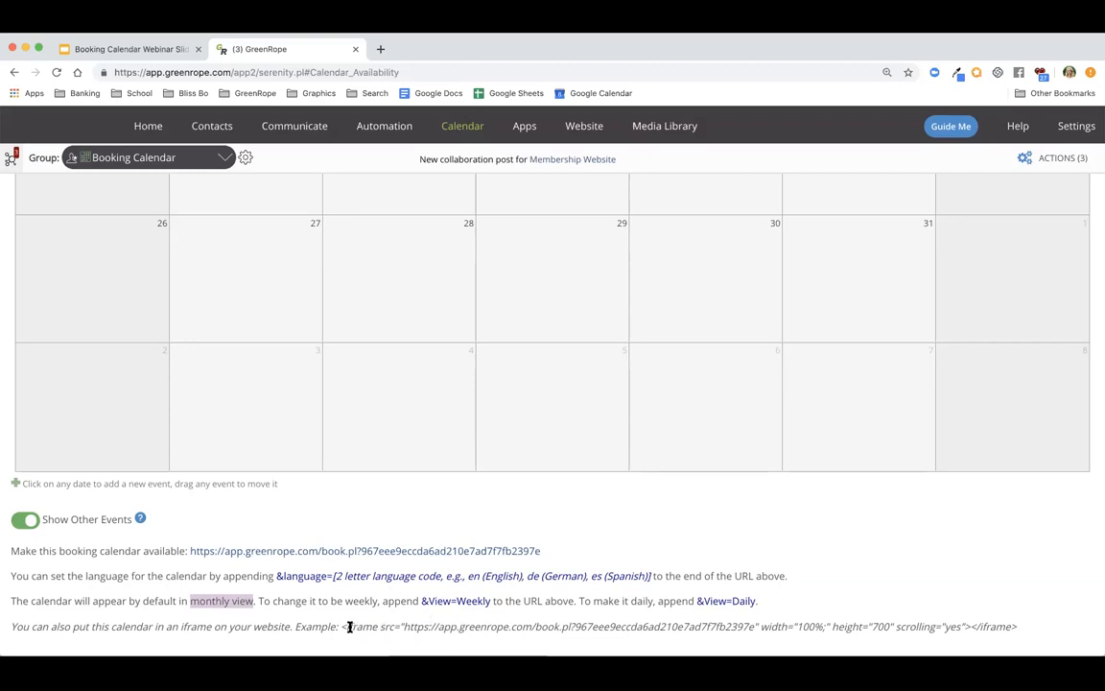
drag(346, 627, 1017, 629)
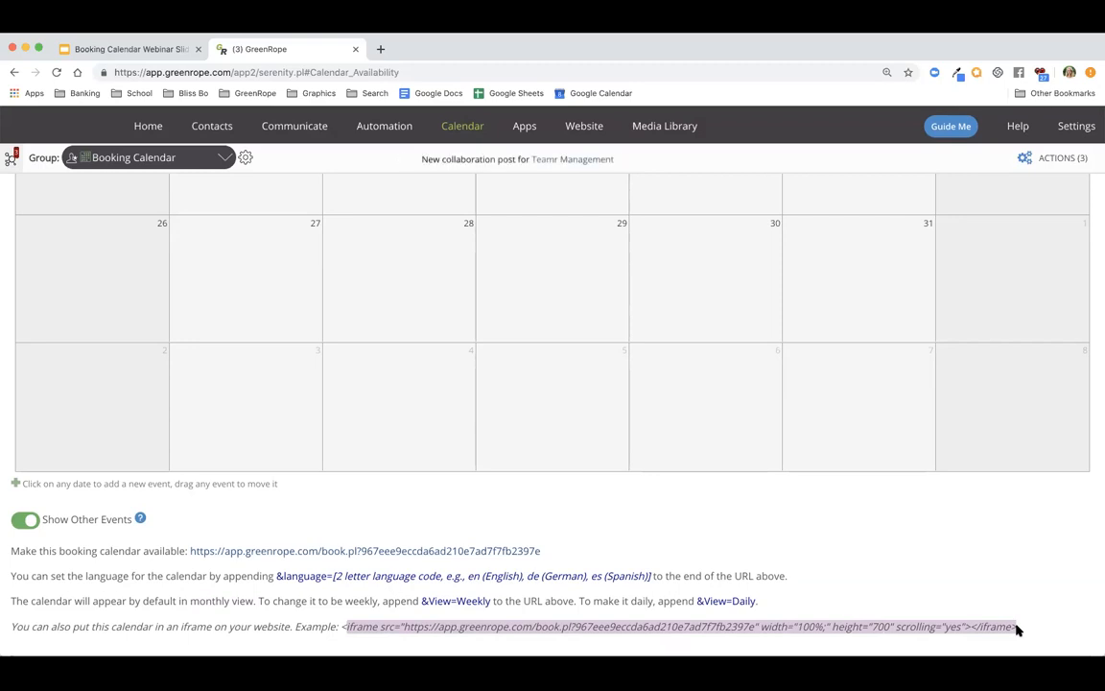
click(562, 549)
scroll(562, 549, up, 5)
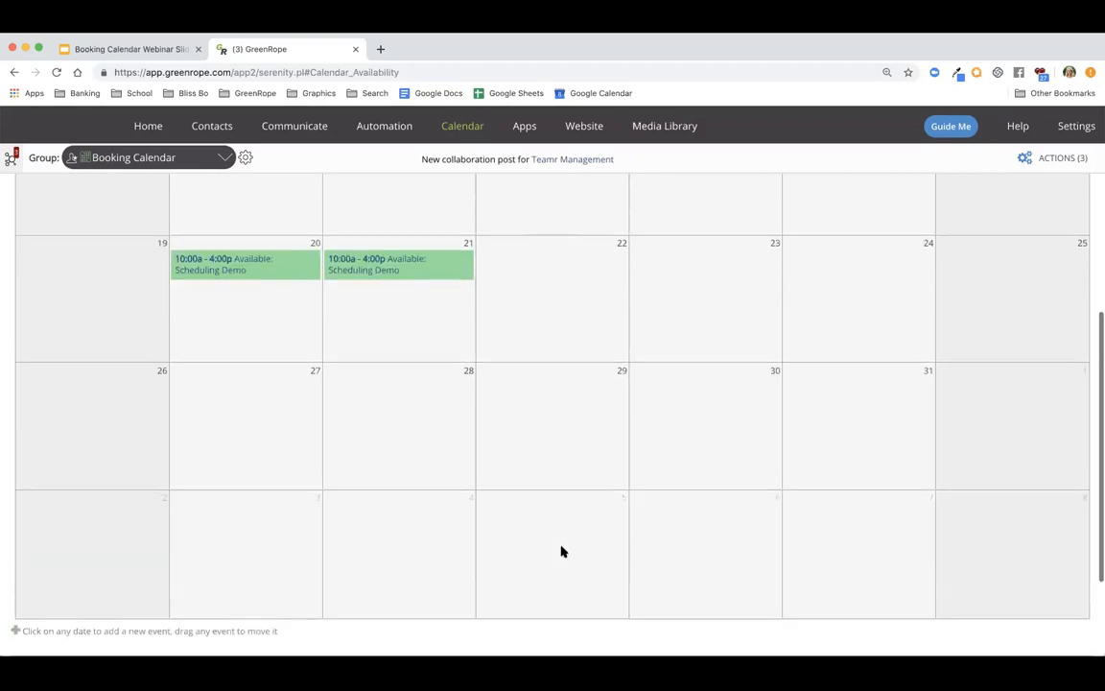
scroll(562, 551, up, 3)
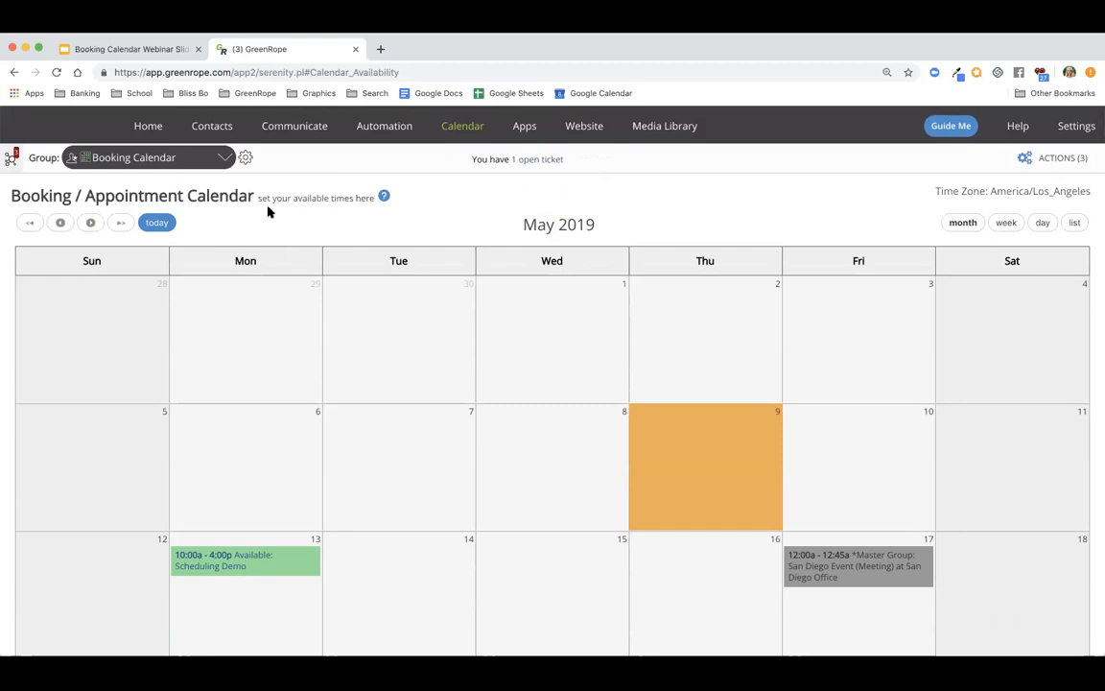
- Switch to the Booking Calendar Webinar Slides deck in Google Slides, present it from slide 33, and advance to the GreenRope Live Demo Calendar slide
click(153, 50)
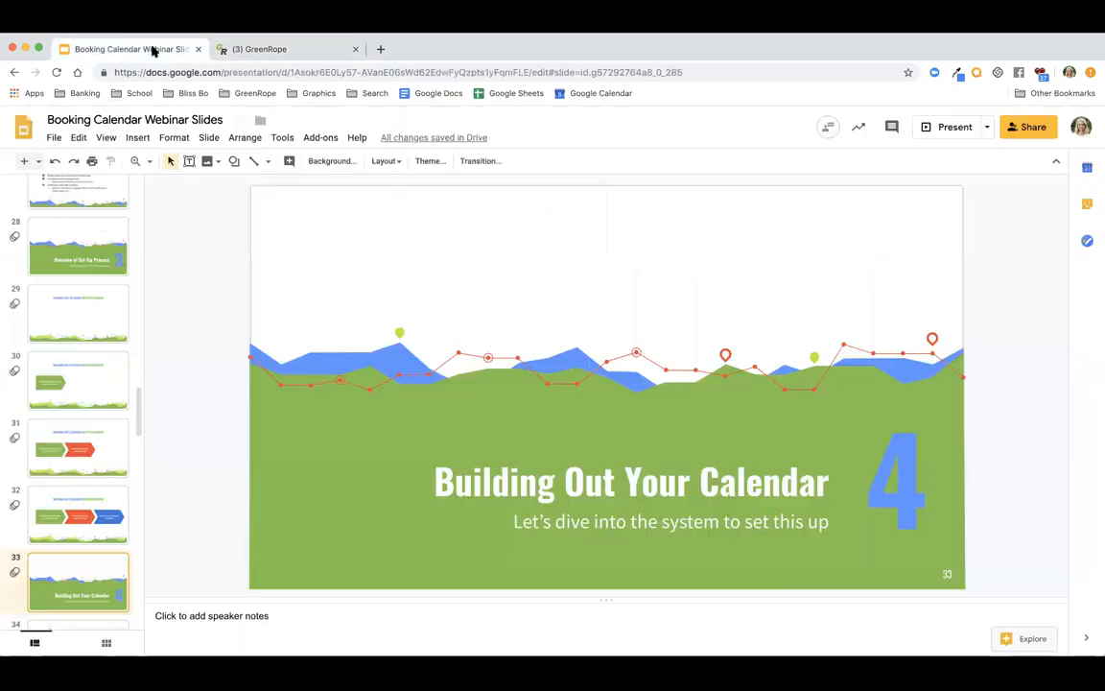
click(948, 126)
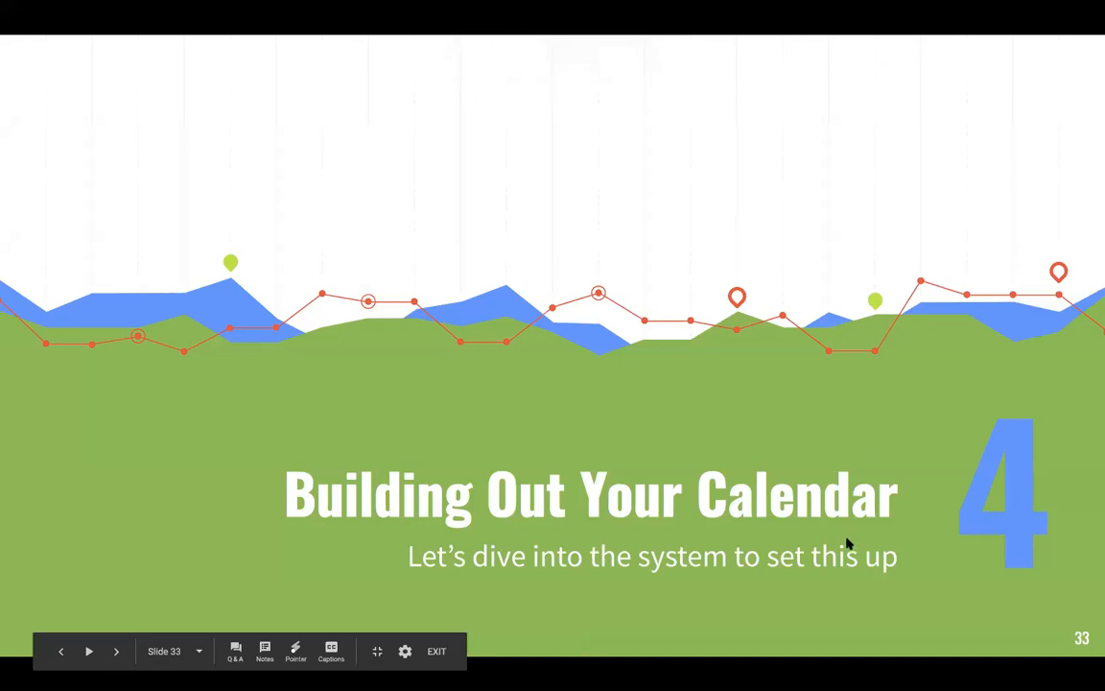
click(952, 563)
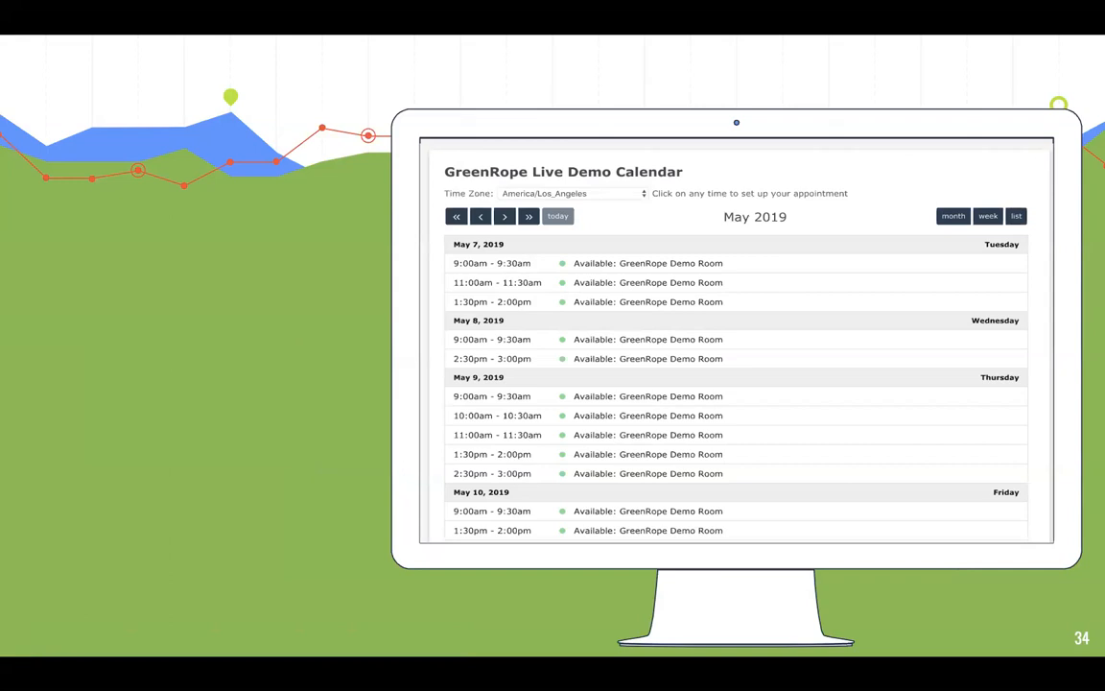
key(Right)
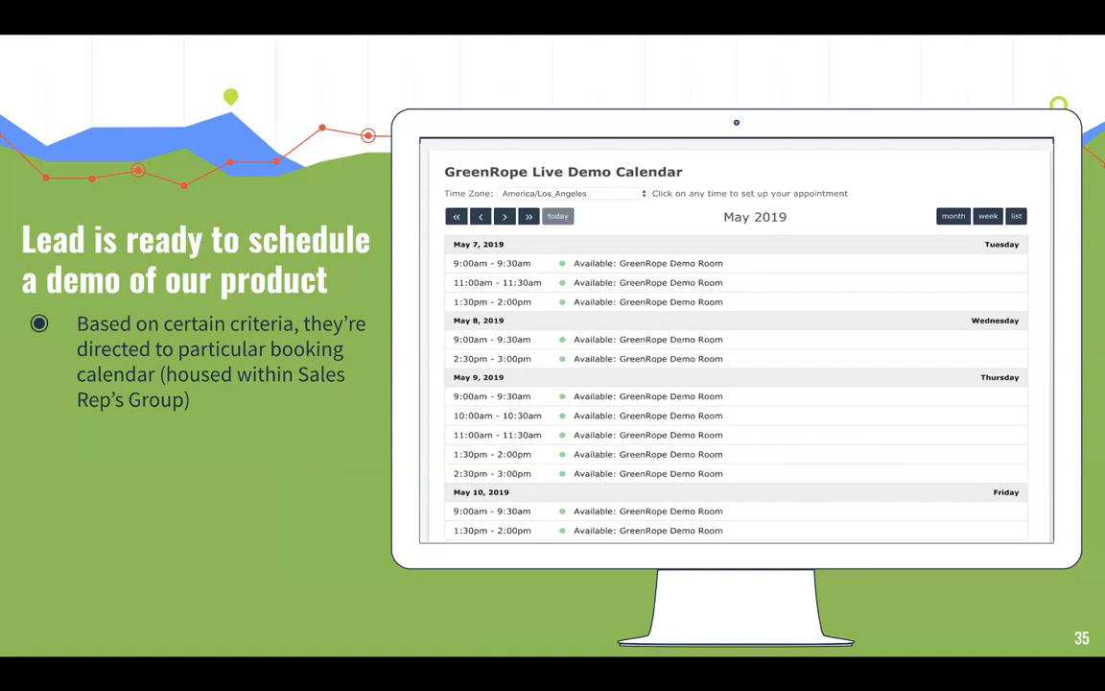
key(Right)
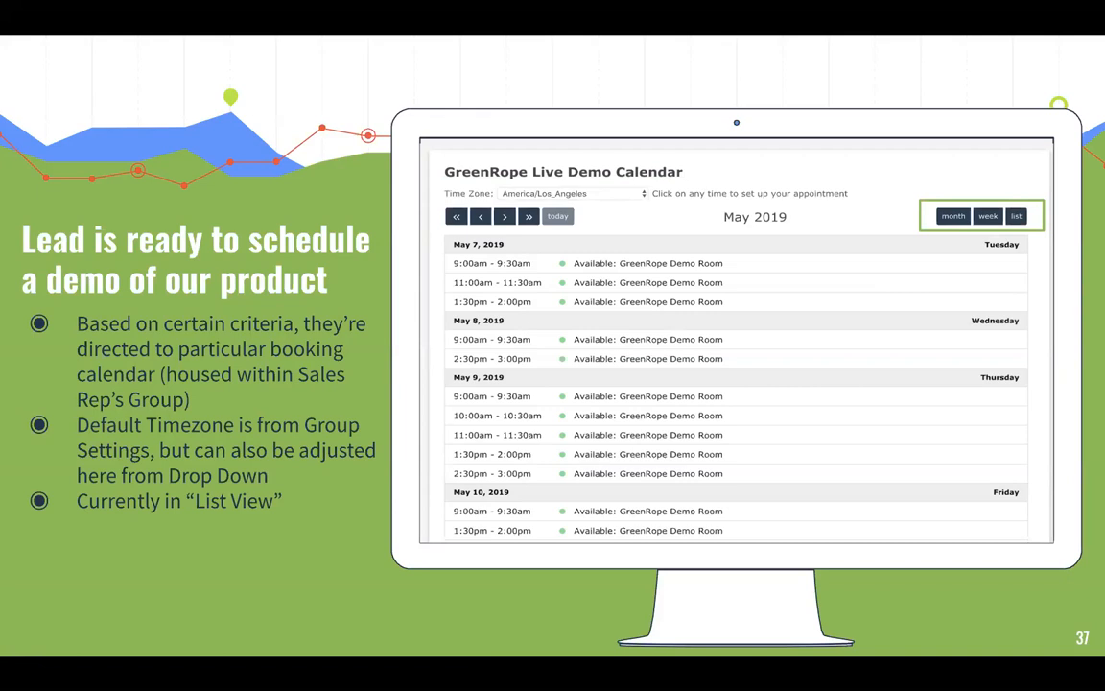
key(Right)
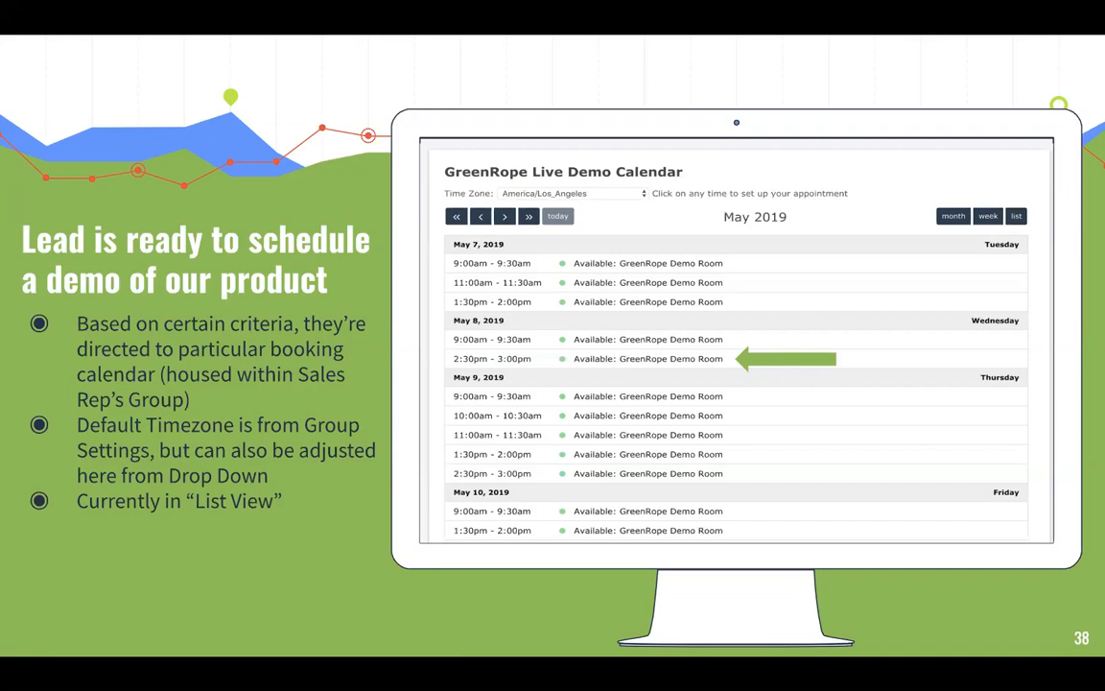
key(Right)
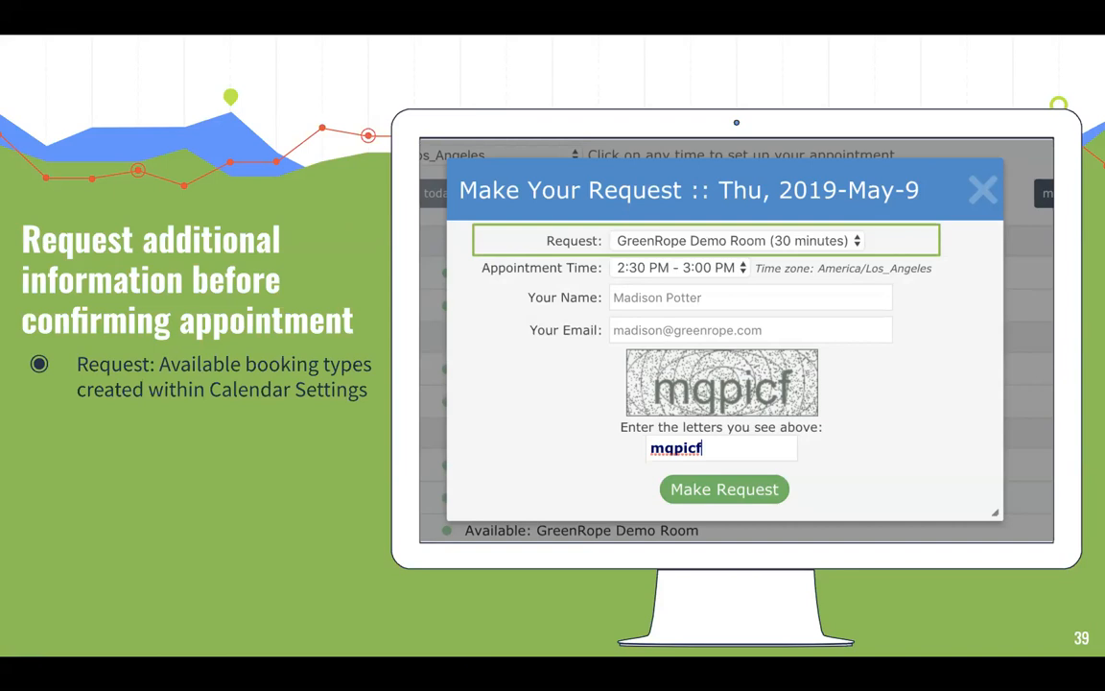
key(Right)
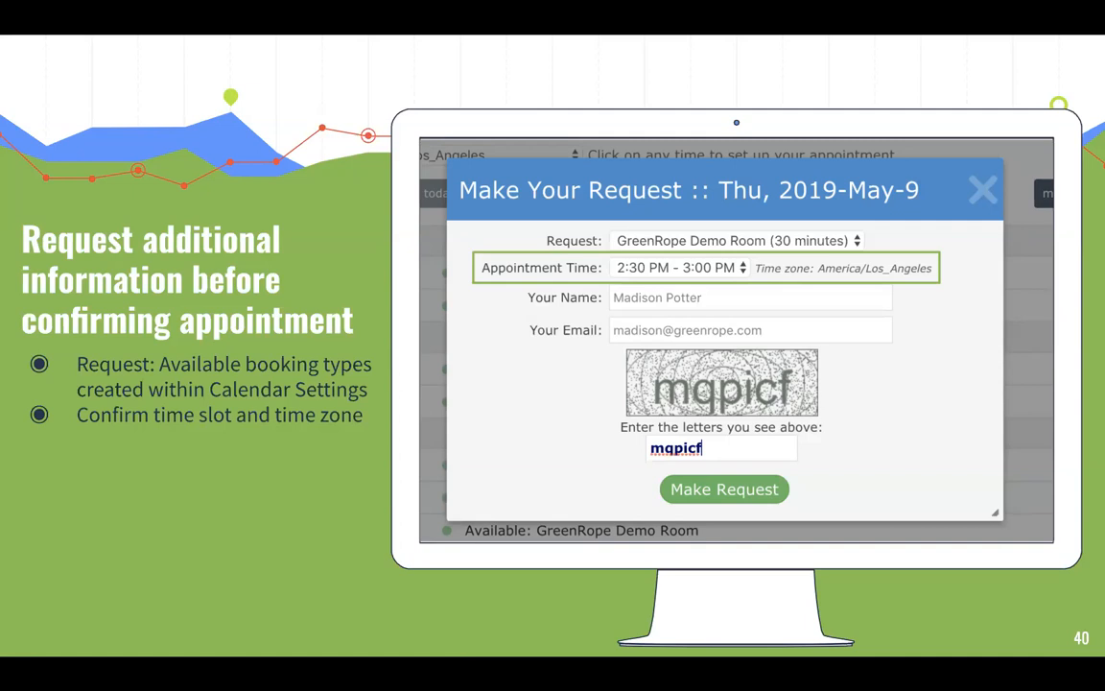
key(Right)
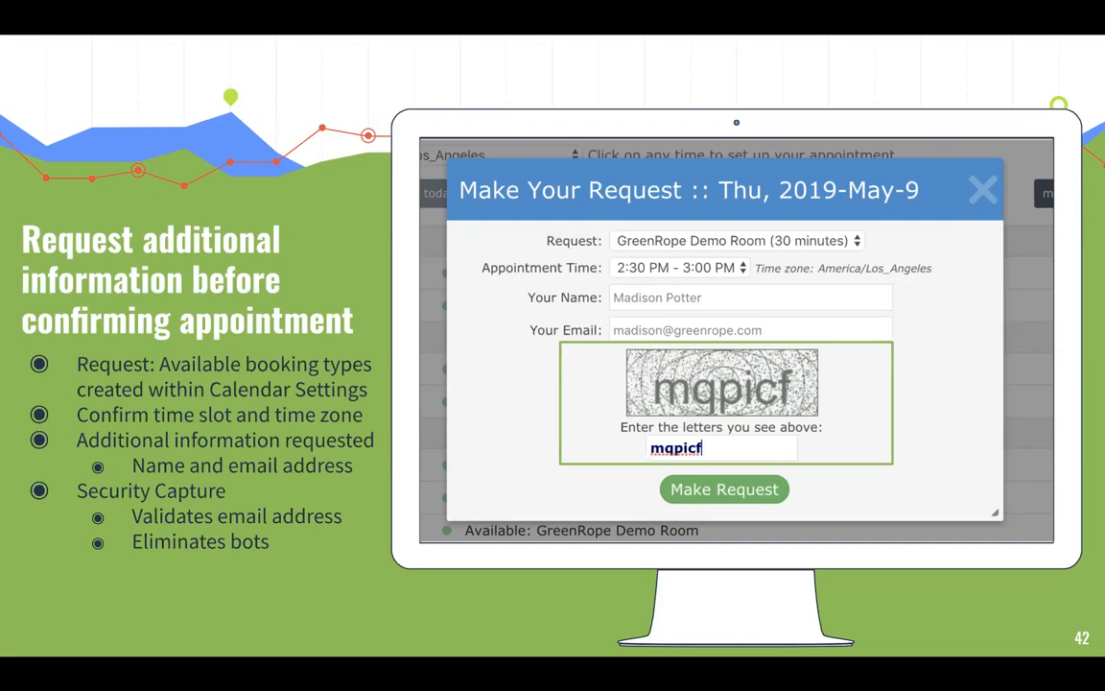
key(Right)
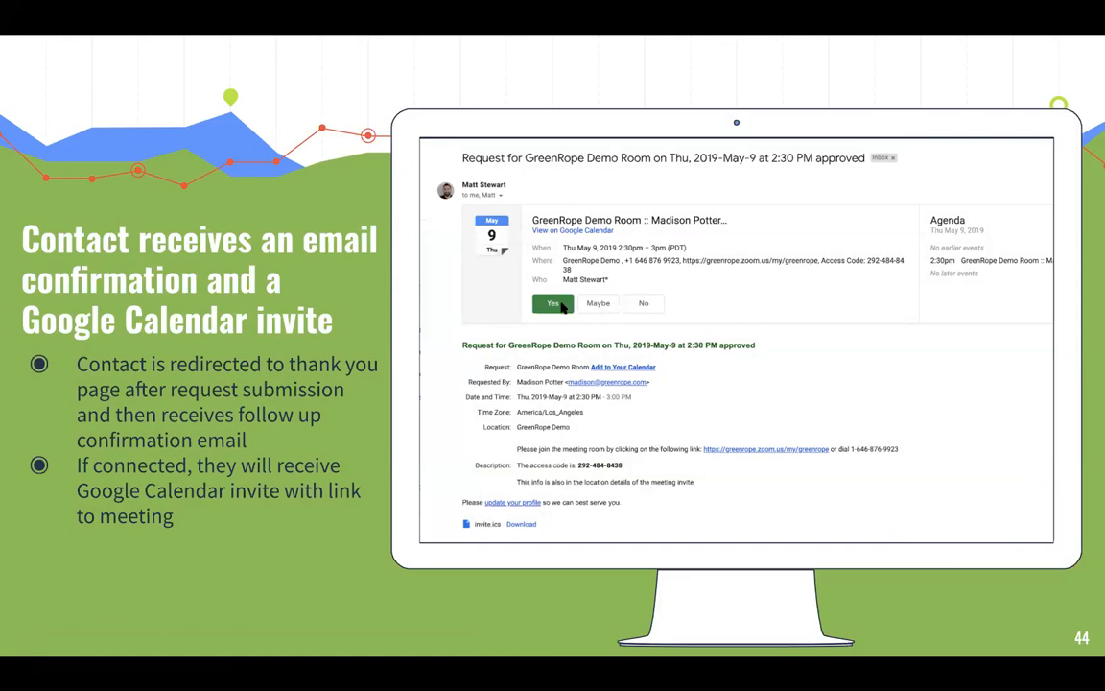
key(Right)
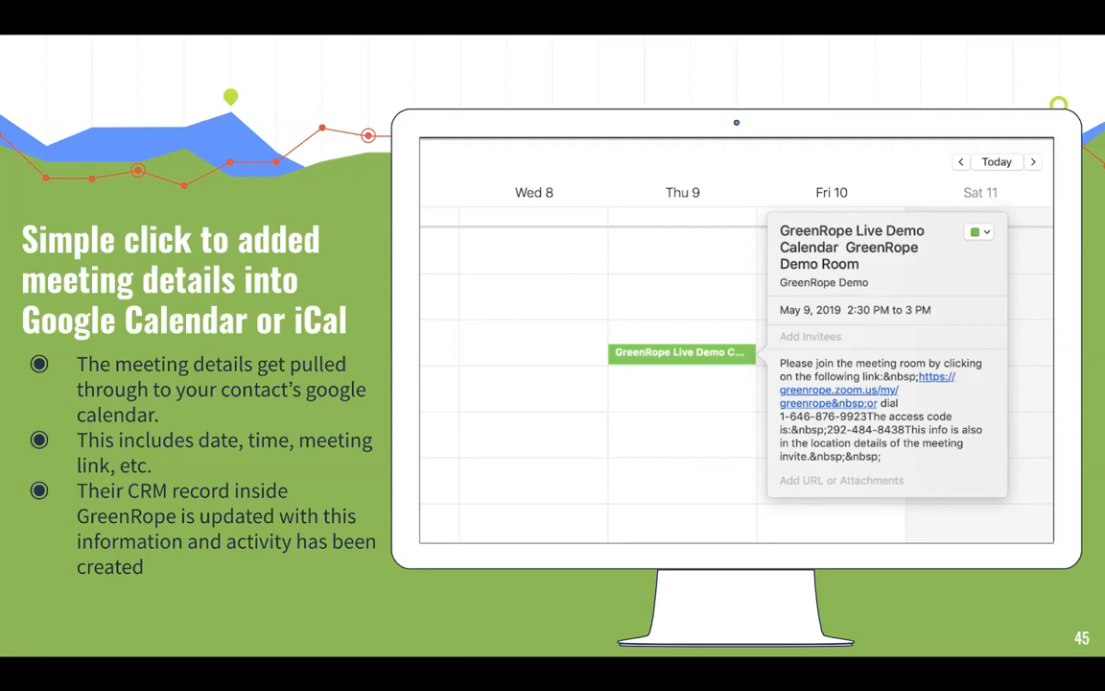
key(Right)
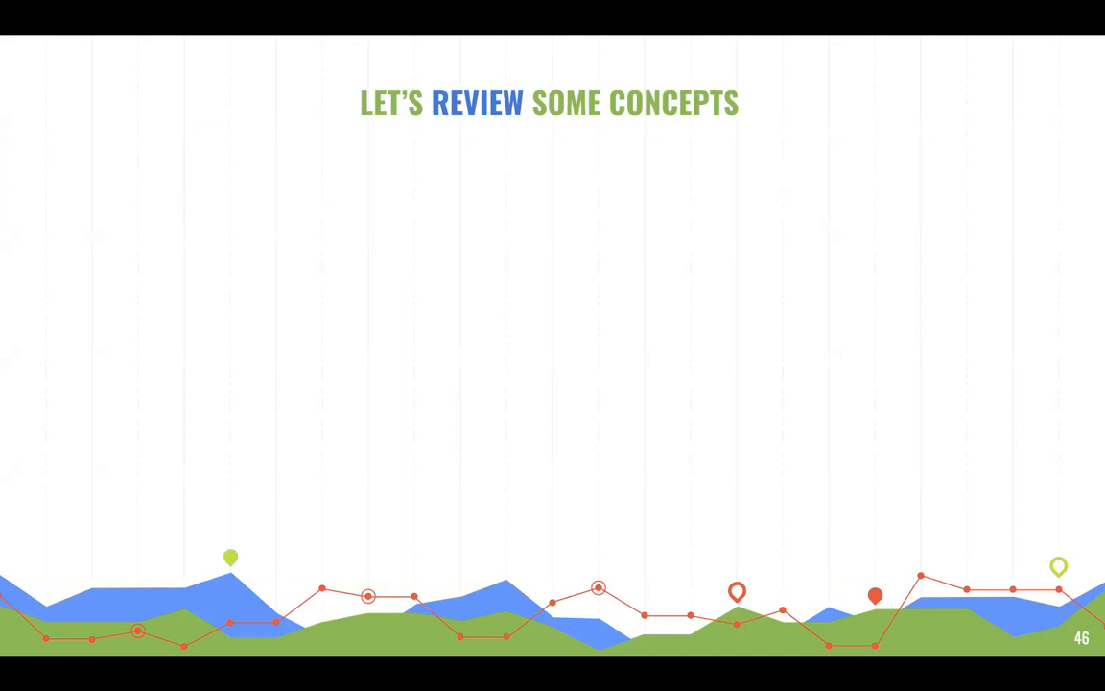
key(Right)
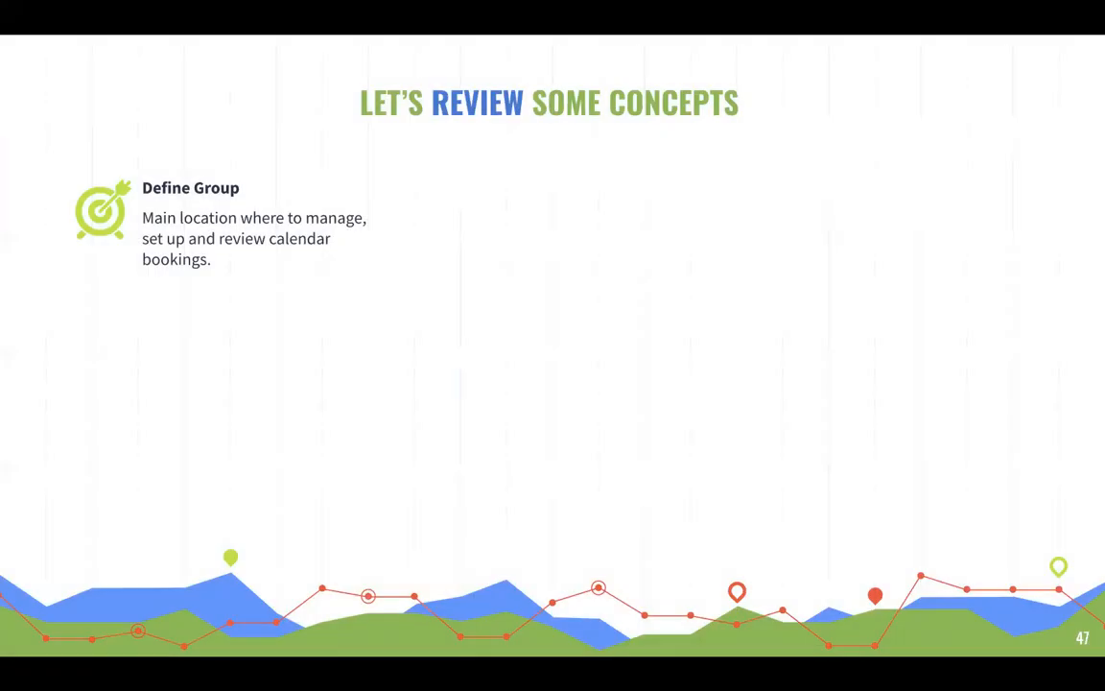